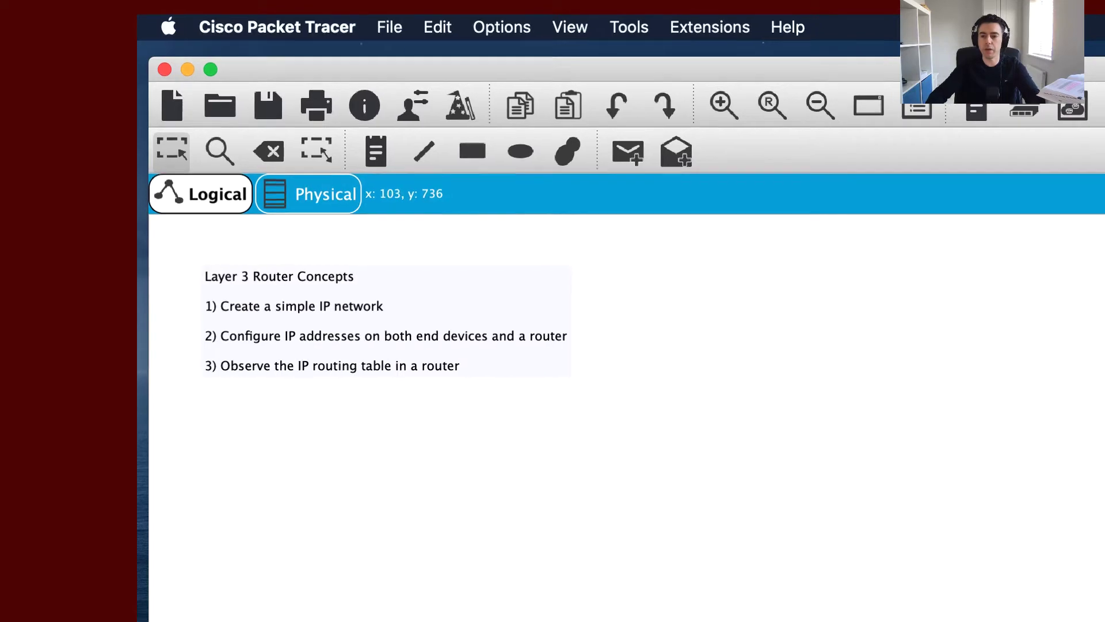
Place four PCs in a row in the workspace, forming one pair on the left and one on the right
{"action": "left_click", "coordinate": [65, 564]}
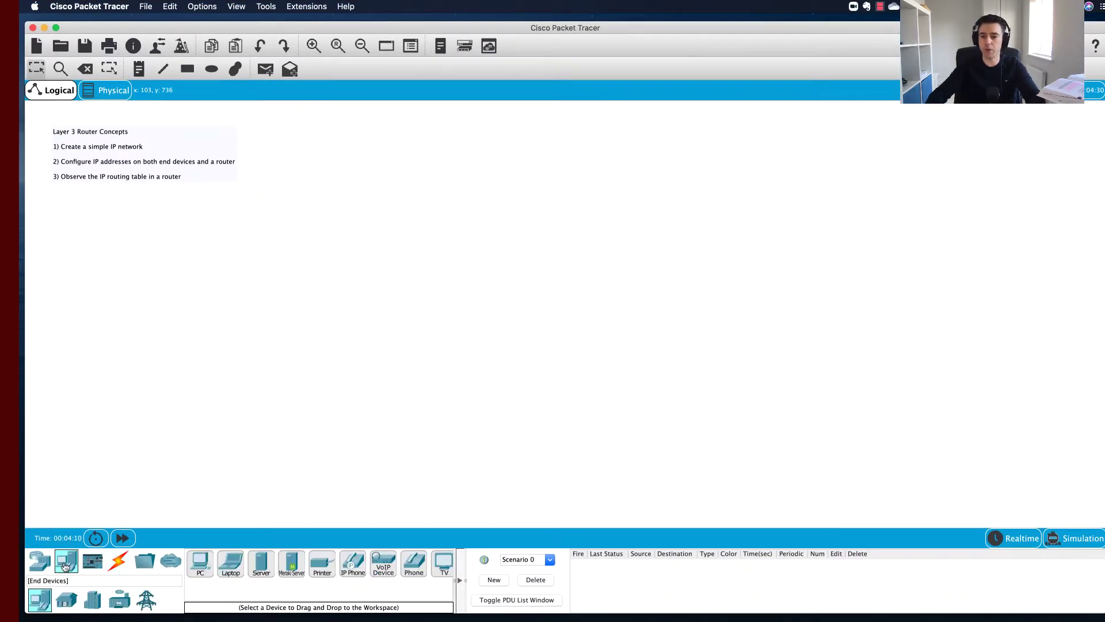
{"action": "left_click", "coordinate": [200, 563]}
{"action": "left_click", "coordinate": [248, 213]}
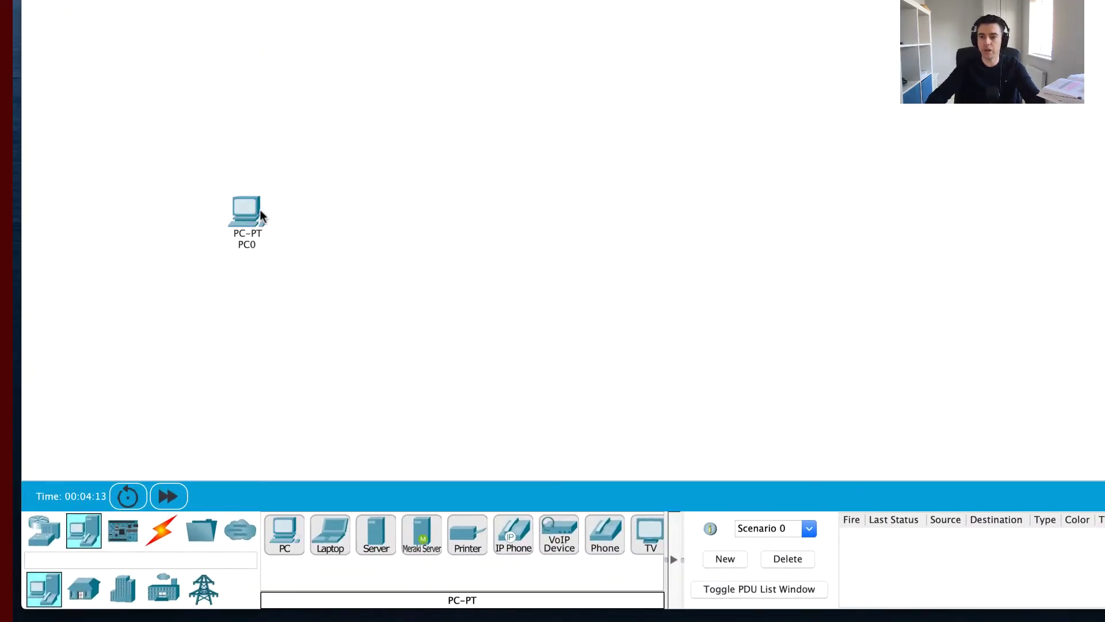
{"action": "left_click", "coordinate": [279, 529]}
{"action": "left_click", "coordinate": [369, 236]}
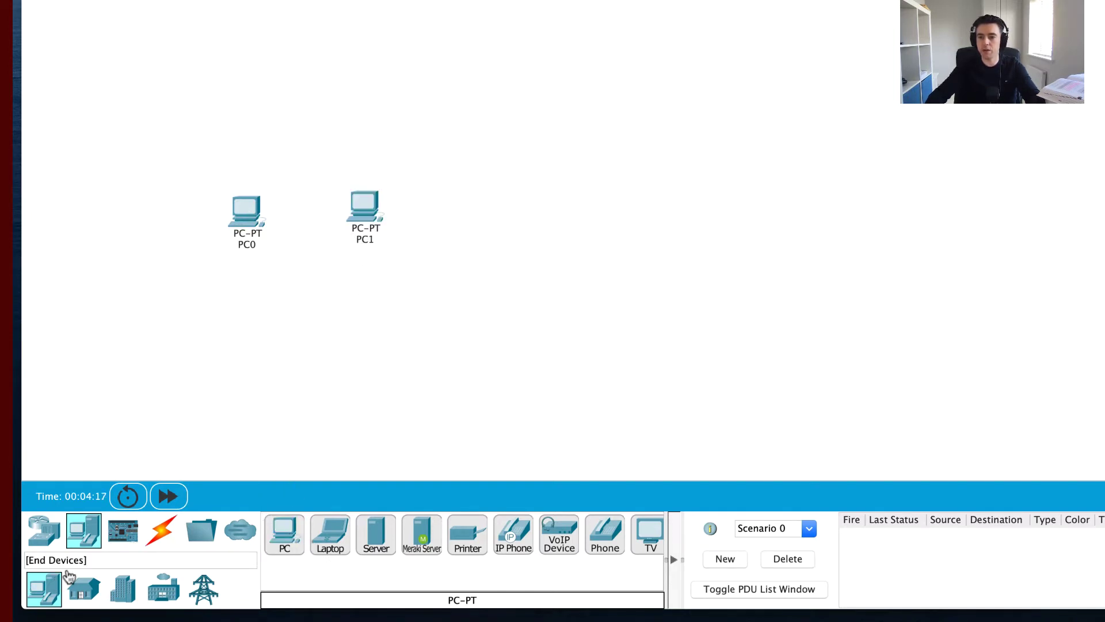
{"action": "left_click", "coordinate": [285, 533]}
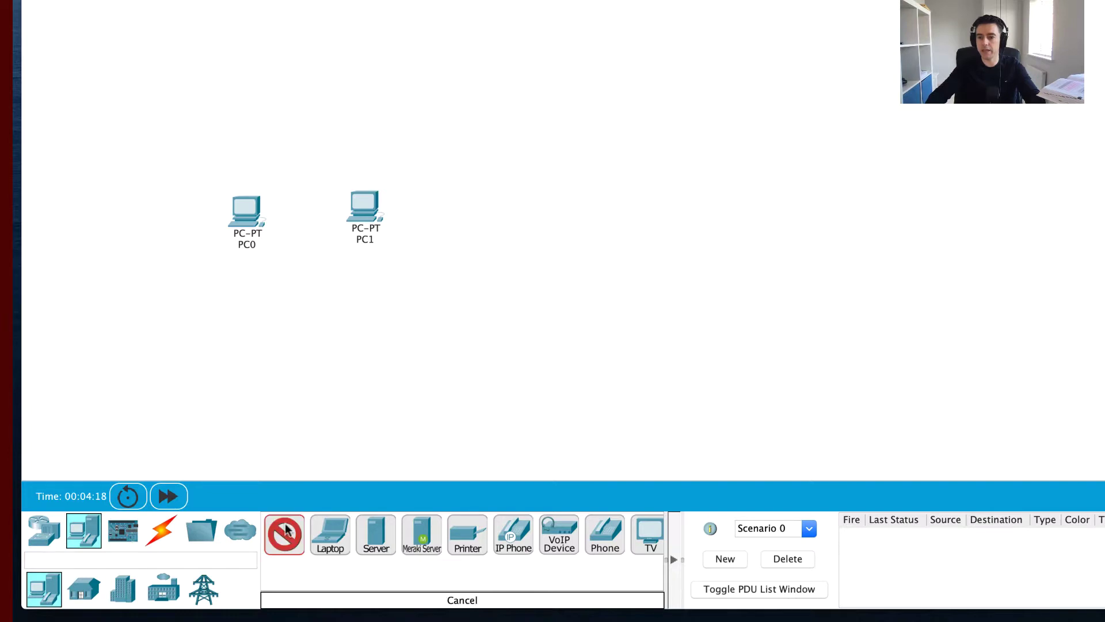
{"action": "left_click", "coordinate": [580, 200]}
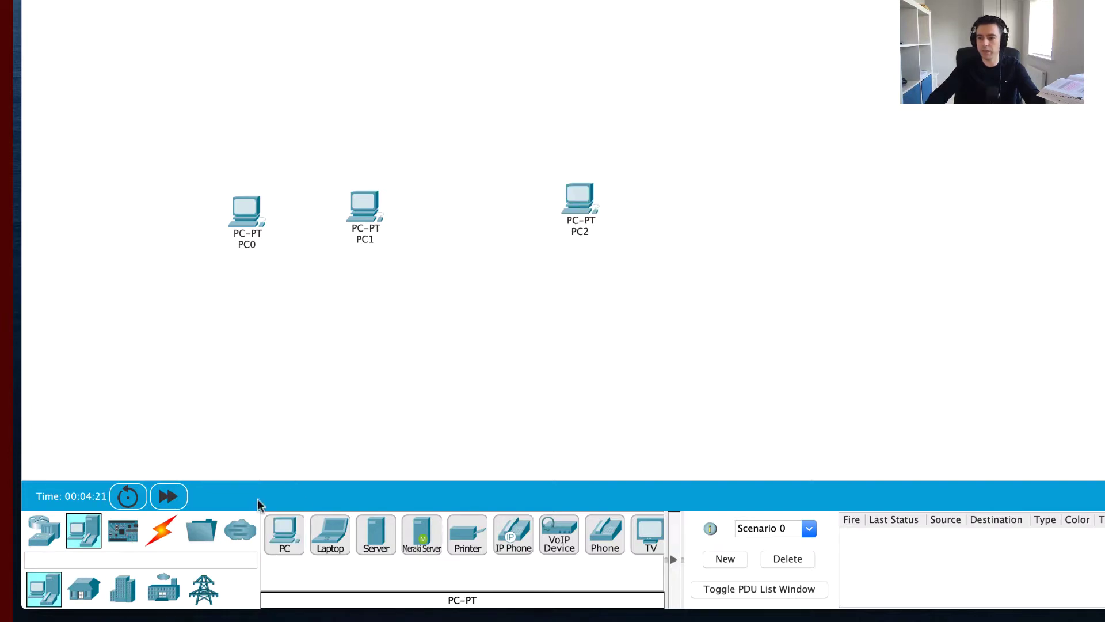
{"action": "left_click", "coordinate": [285, 532]}
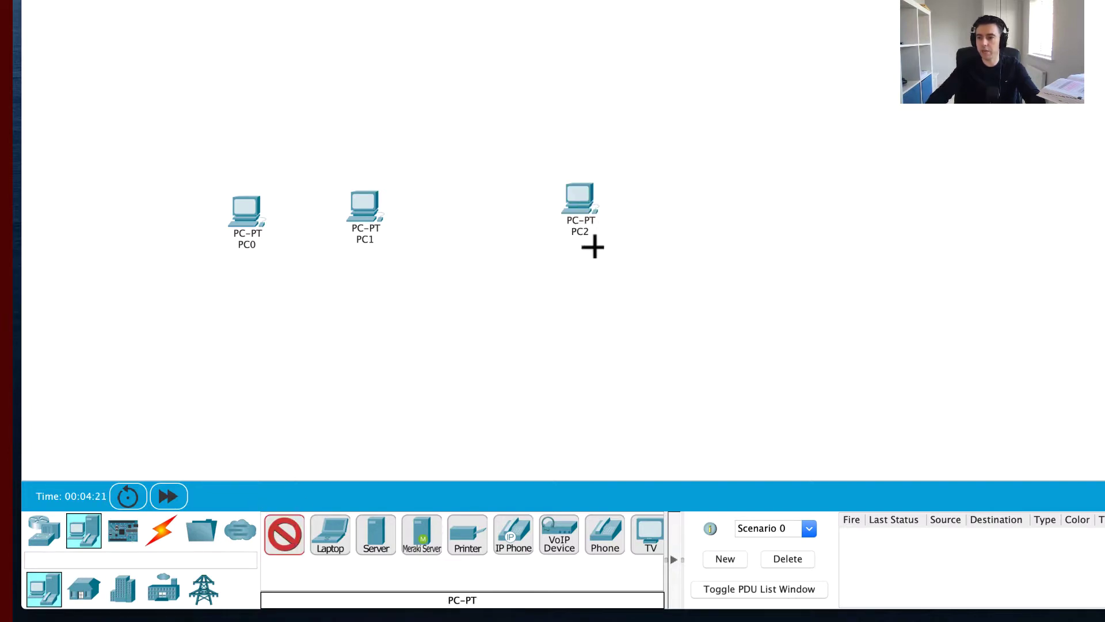
{"action": "left_click", "coordinate": [728, 210]}
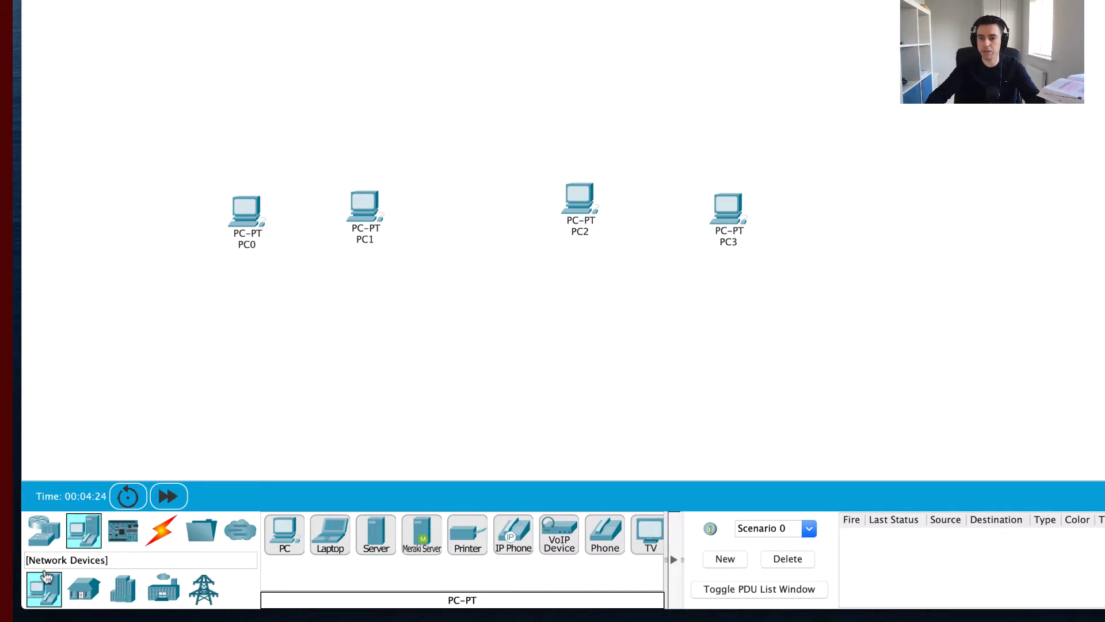
Place two 2960 switches, one above each pair of PCs
{"action": "left_click", "coordinate": [44, 538]}
{"action": "left_click", "coordinate": [81, 593]}
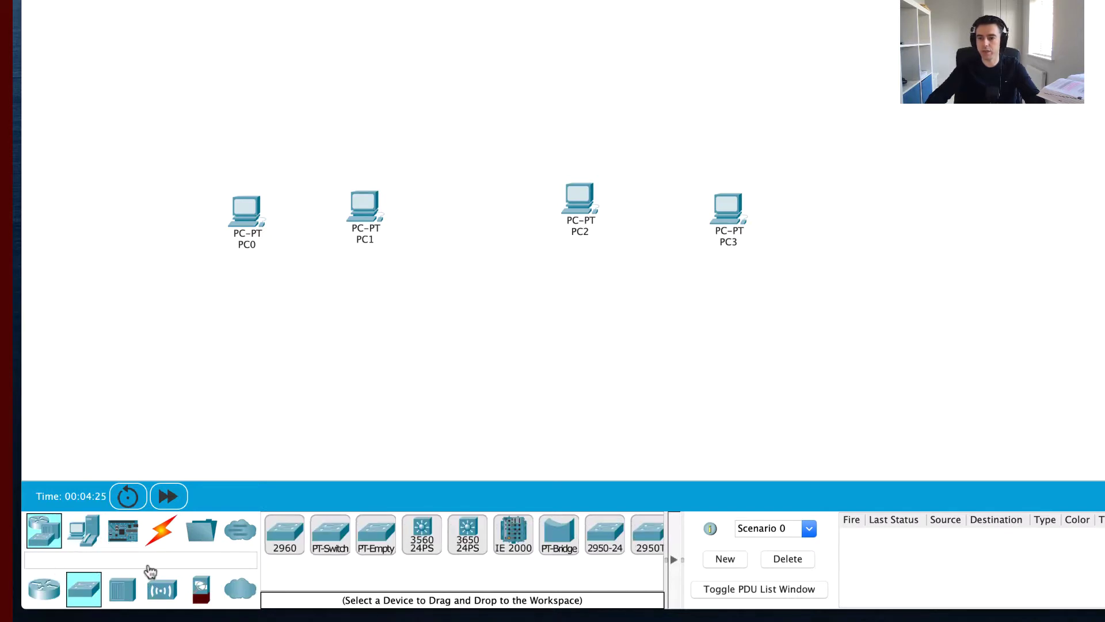
{"action": "left_click", "coordinate": [285, 535]}
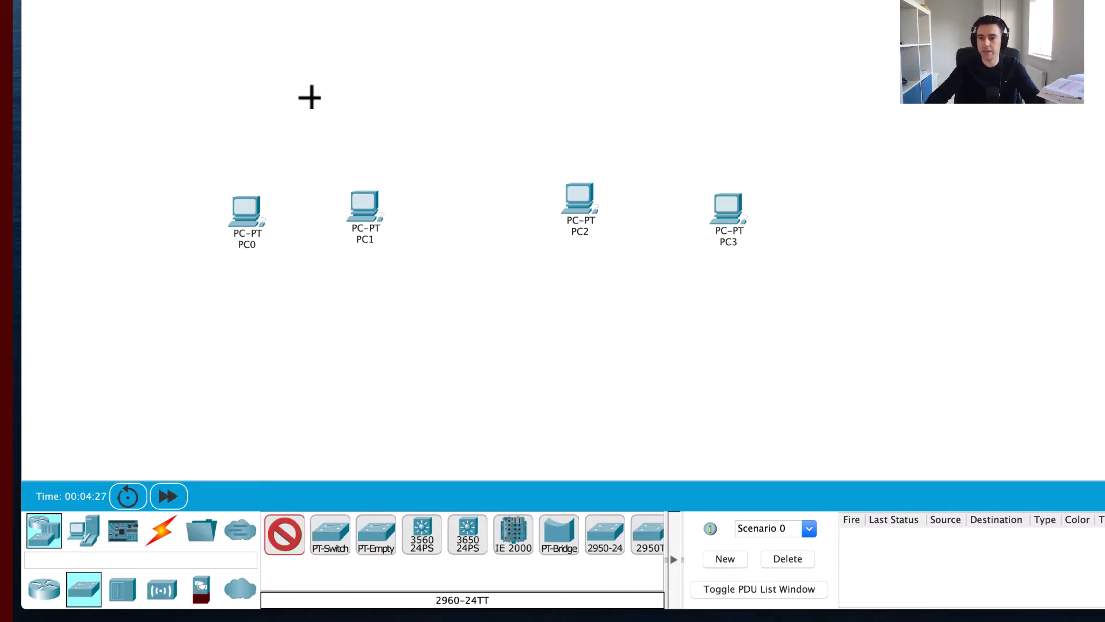
{"action": "left_click", "coordinate": [303, 110]}
{"action": "left_click", "coordinate": [277, 544]}
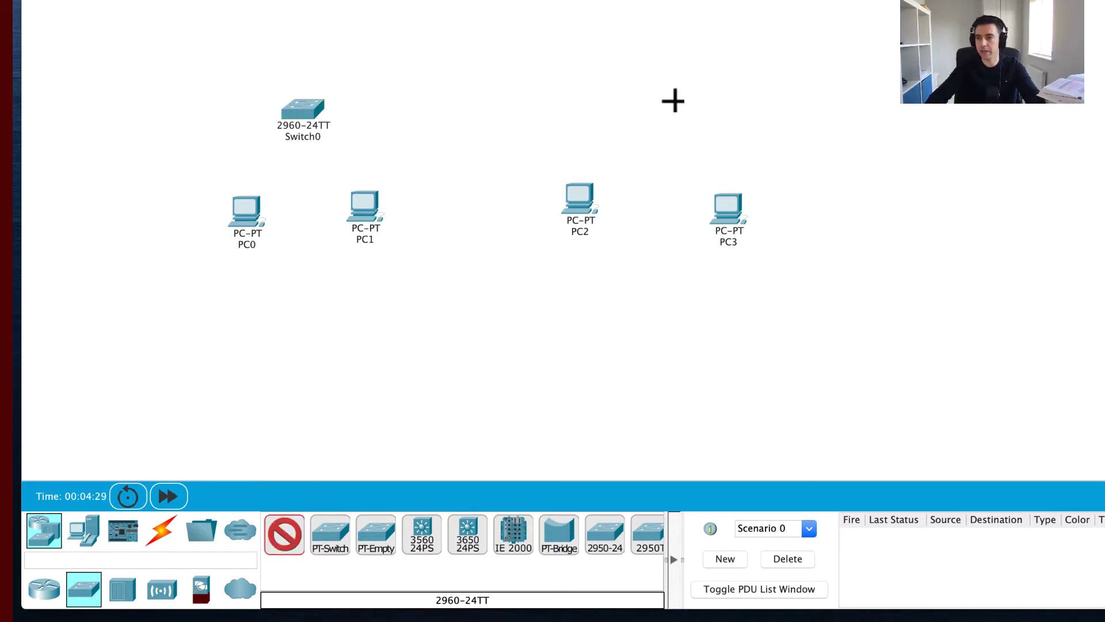
{"action": "left_click", "coordinate": [650, 108]}
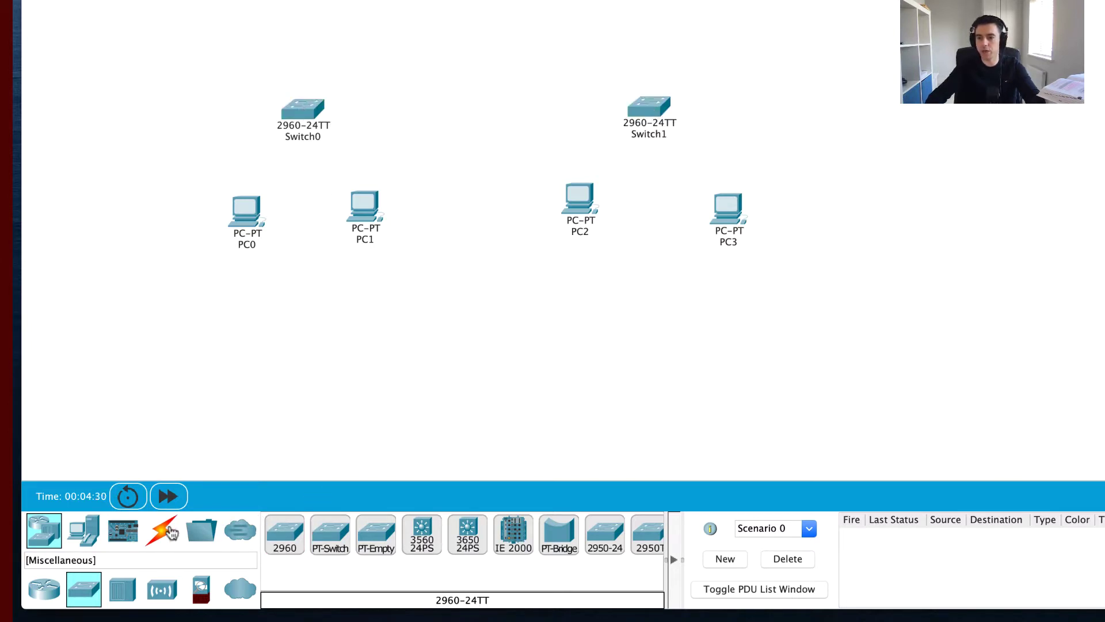
Place a 1941 router above and between the two switches
{"action": "left_click", "coordinate": [44, 588]}
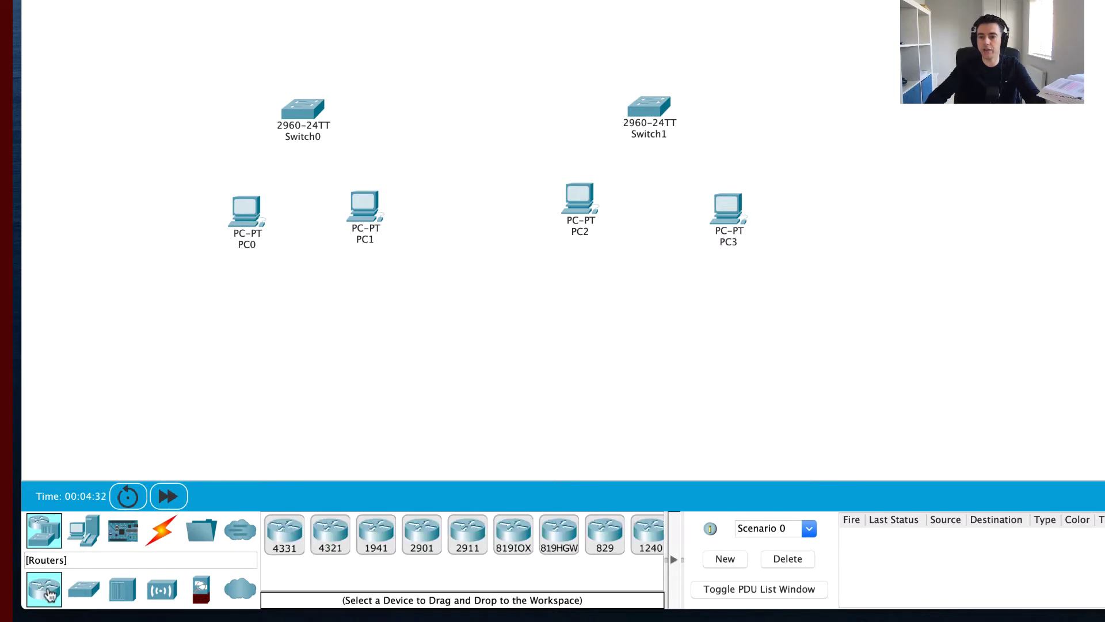
{"action": "left_click", "coordinate": [376, 534]}
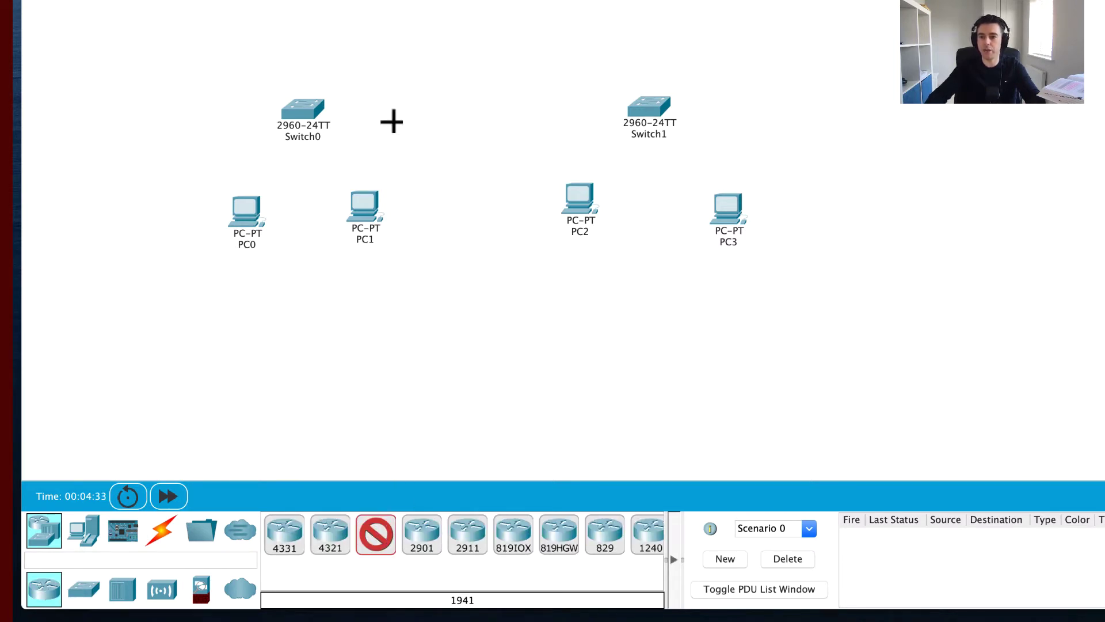
{"action": "left_click", "coordinate": [475, 3]}
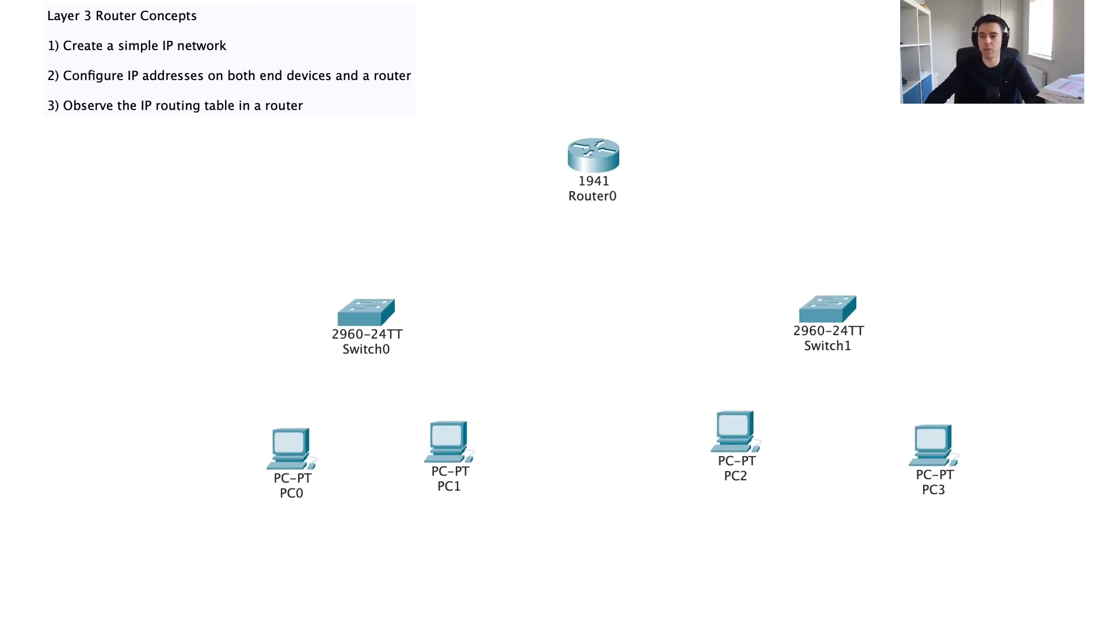
Cable PC0's FastEthernet0 to Switch0's FastEthernet0/1 and PC1's FastEthernet0 to Switch0's FastEthernet0/3
{"action": "left_click", "coordinate": [290, 447]}
{"action": "left_click", "coordinate": [352, 516]}
{"action": "left_click", "coordinate": [365, 313]}
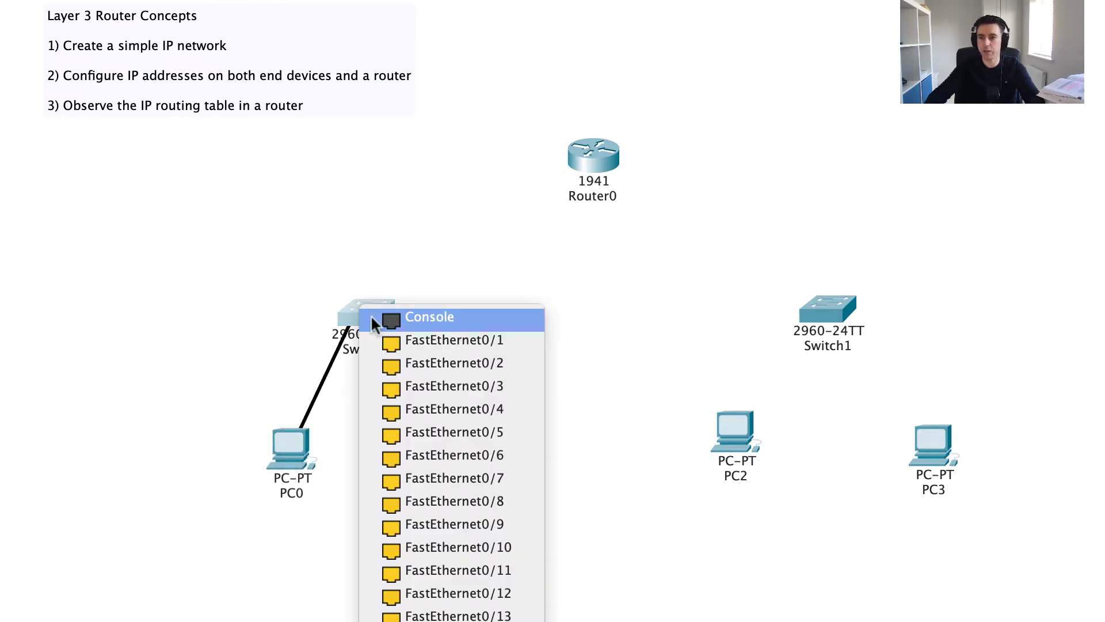
{"action": "left_click", "coordinate": [397, 345]}
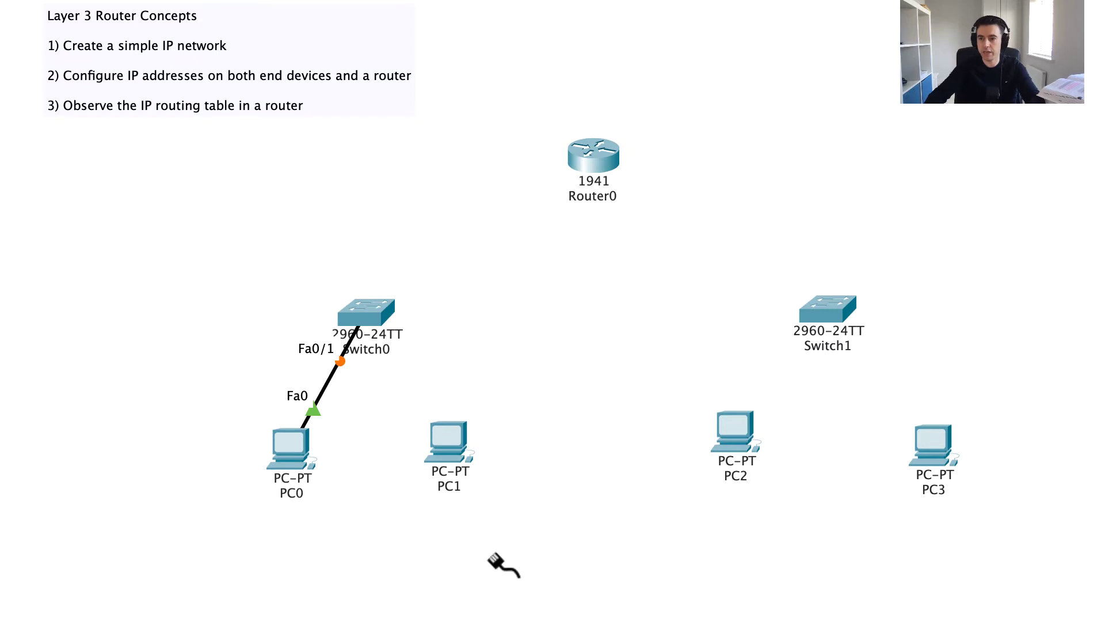
{"action": "left_click", "coordinate": [451, 440]}
{"action": "left_click", "coordinate": [513, 514]}
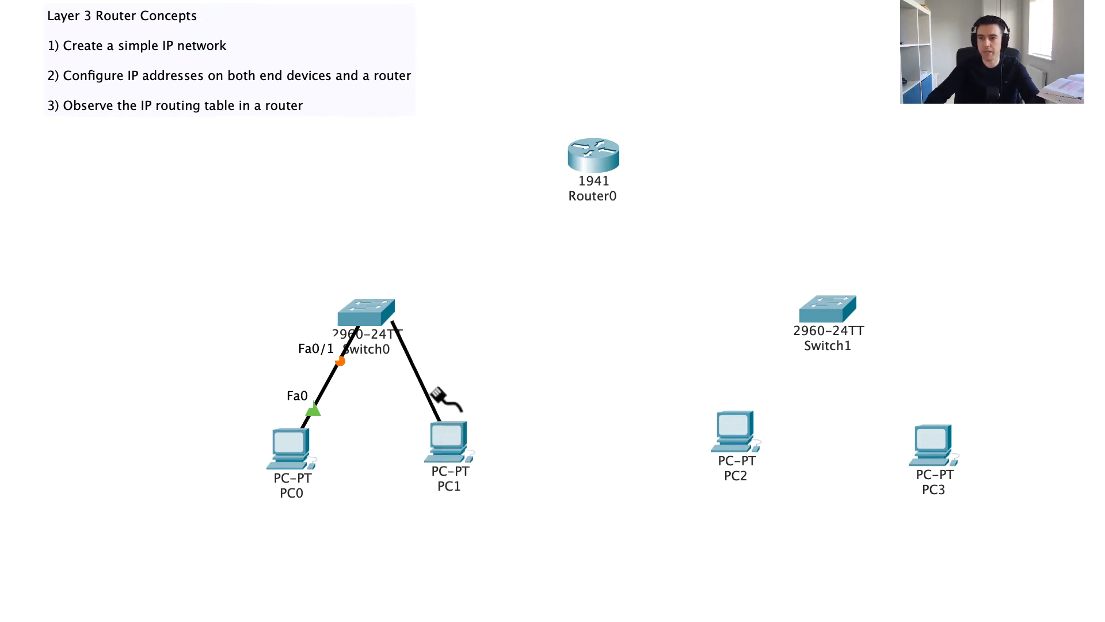
{"action": "left_click", "coordinate": [367, 311]}
{"action": "left_click", "coordinate": [422, 365]}
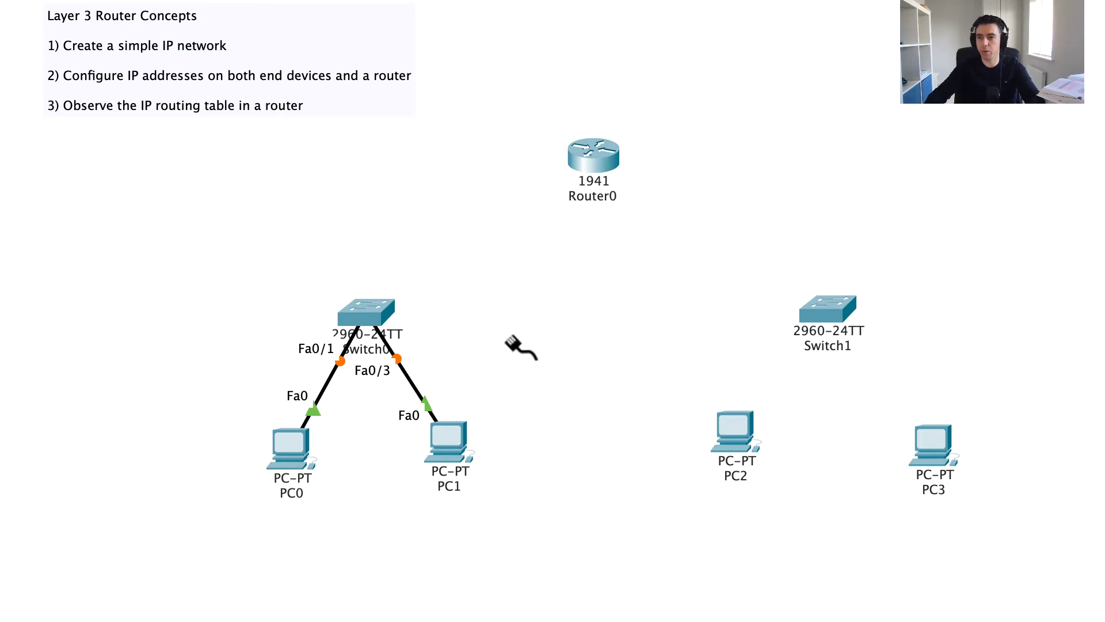
Cable PC2's FastEthernet0 to Switch1's FastEthernet0/2 and PC3's FastEthernet0 to Switch1's FastEthernet0/4
{"action": "left_click", "coordinate": [737, 437]}
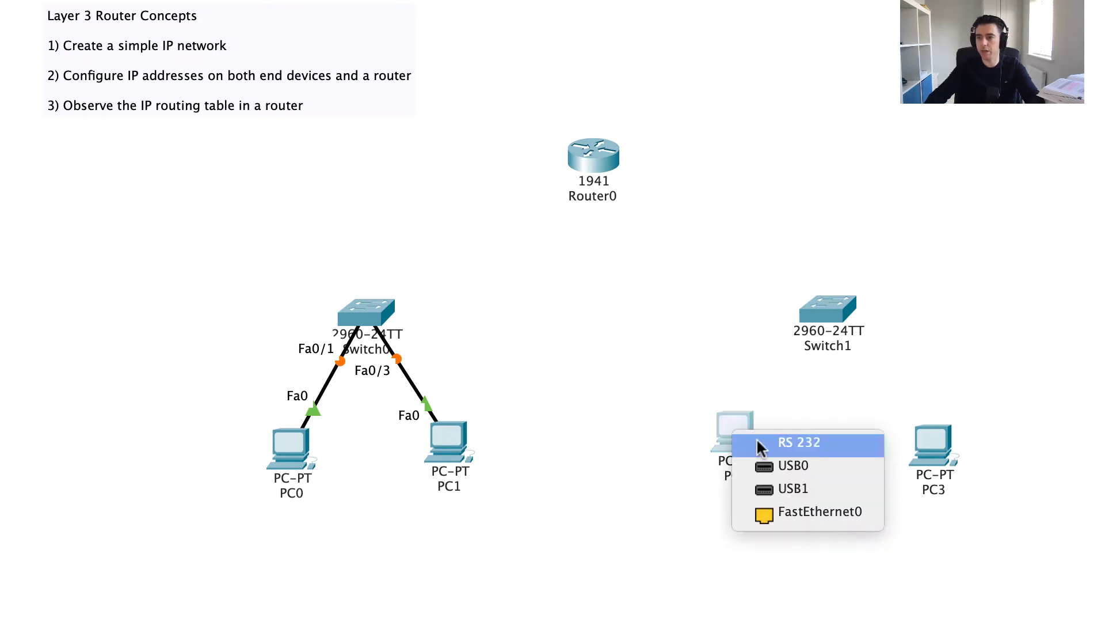
{"action": "left_click", "coordinate": [787, 517]}
{"action": "left_click", "coordinate": [828, 309]}
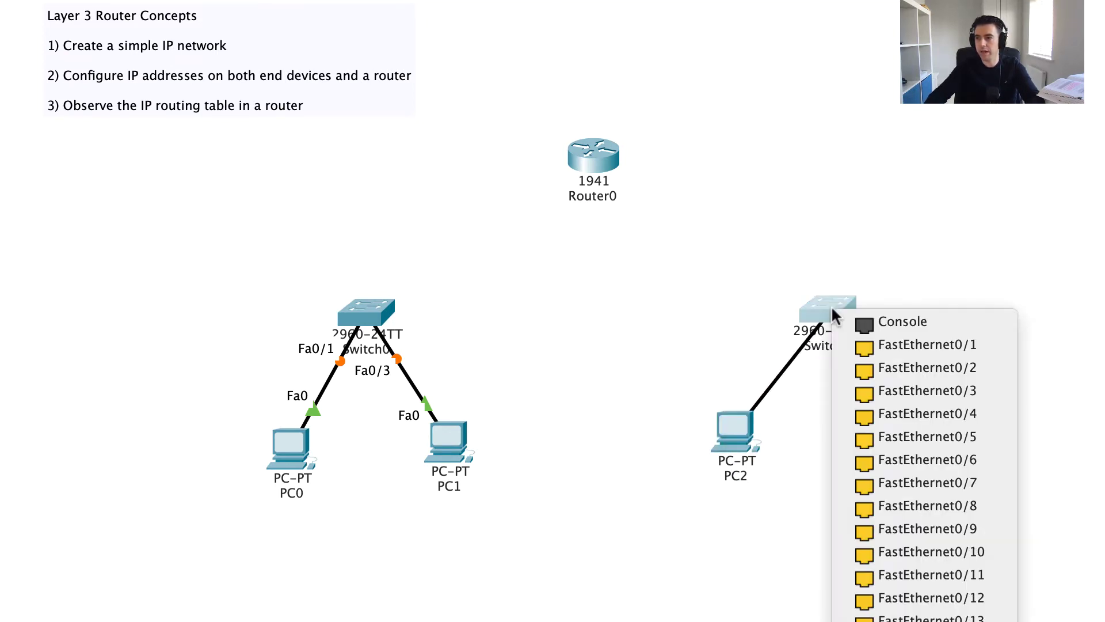
{"action": "left_click", "coordinate": [860, 365]}
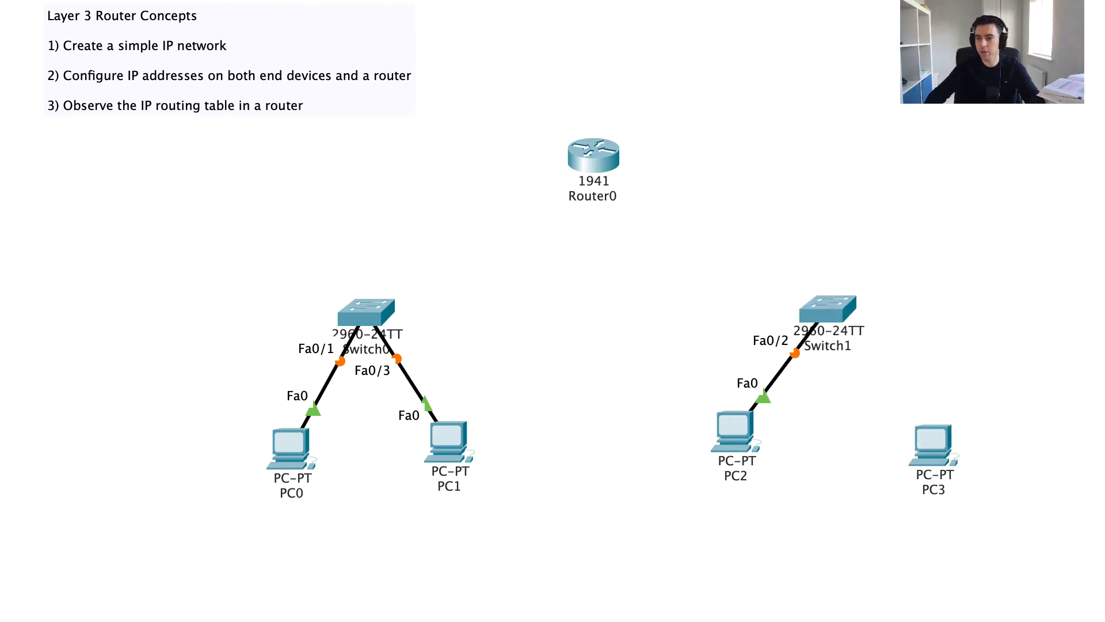
{"action": "left_click", "coordinate": [947, 455]}
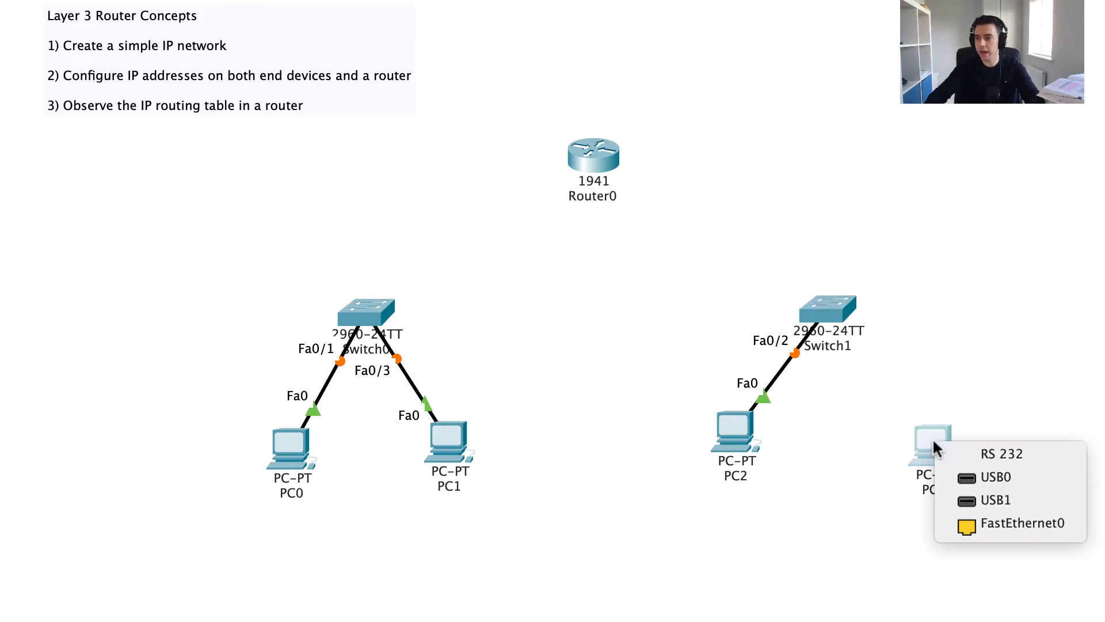
{"action": "left_click", "coordinate": [1016, 524]}
{"action": "left_click", "coordinate": [847, 310]}
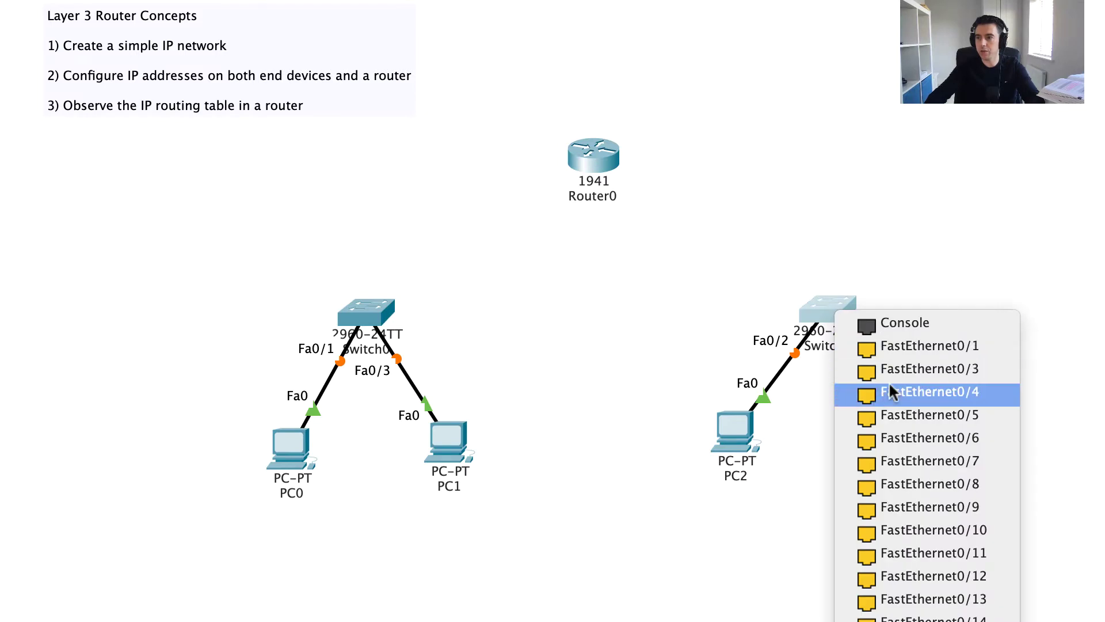
{"action": "left_click", "coordinate": [891, 391]}
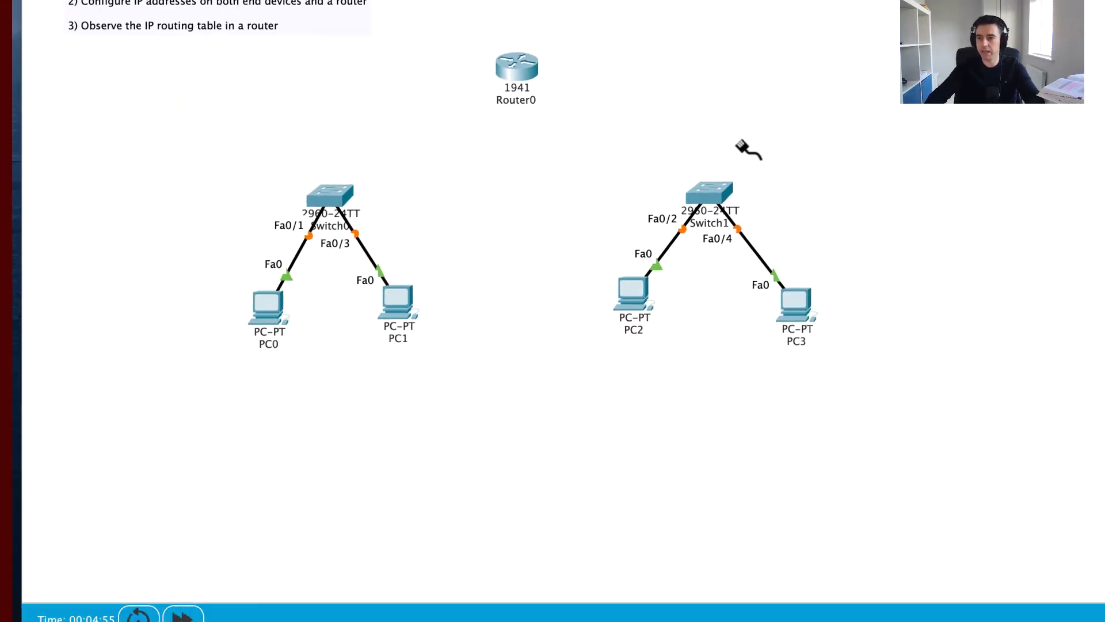
Connect Switch1's GigabitEthernet0/1 port to GigabitEthernet0/1 on Router0
{"action": "left_click", "coordinate": [711, 193]}
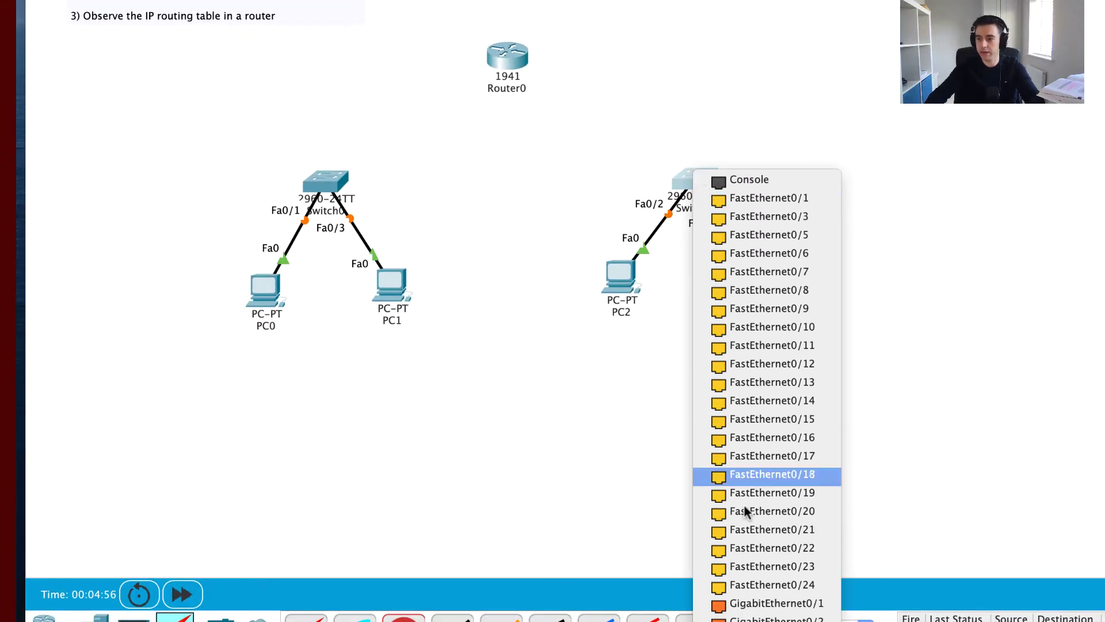
{"action": "left_click", "coordinate": [763, 603]}
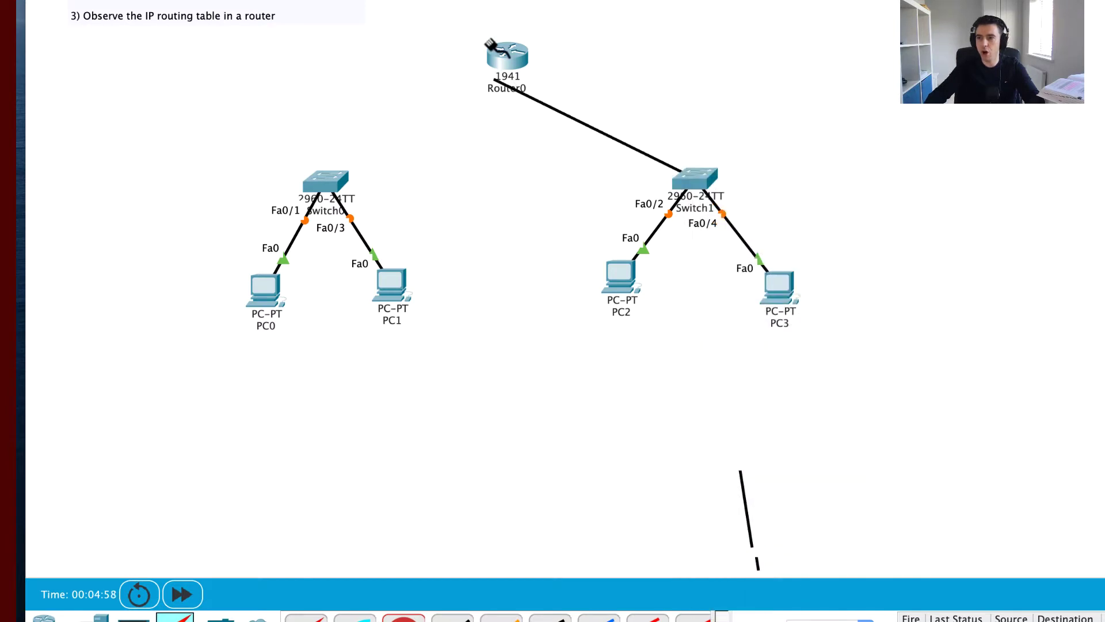
{"action": "left_click", "coordinate": [515, 59]}
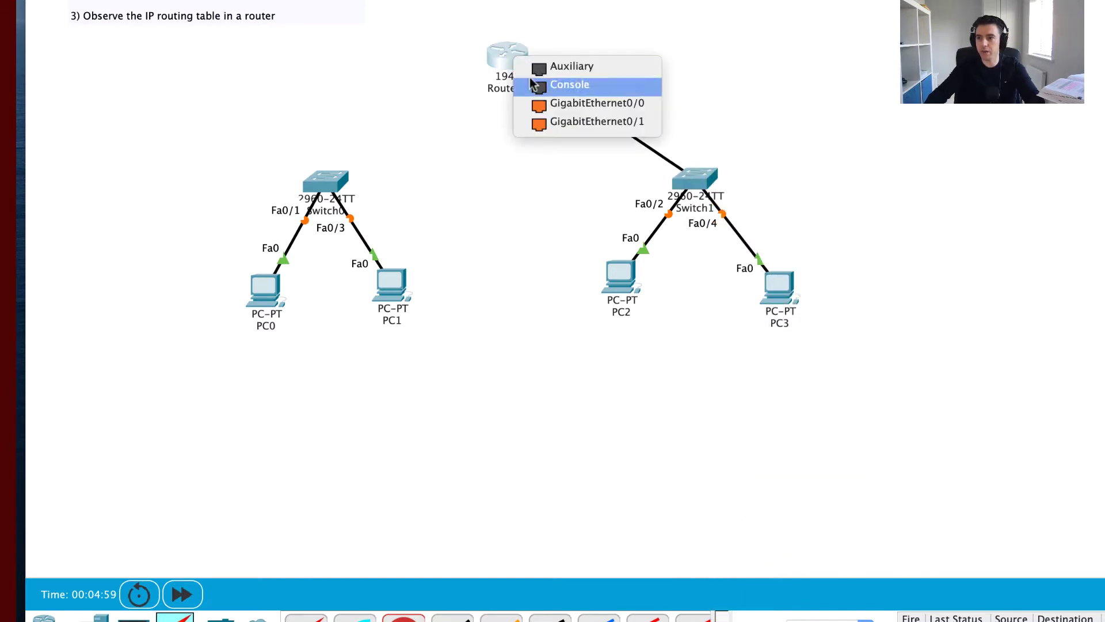
{"action": "left_click", "coordinate": [563, 124]}
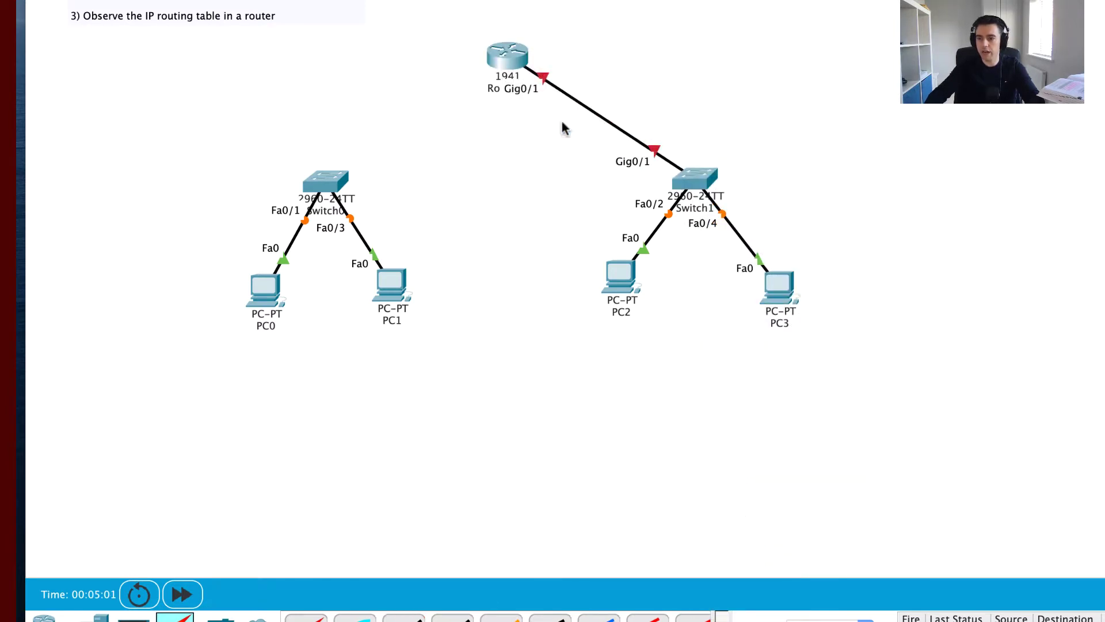
Connect Switch0's GigabitEthernet0/1 port to GigabitEthernet0/0 on Router0
{"action": "left_click", "coordinate": [329, 176]}
{"action": "left_click", "coordinate": [401, 609]}
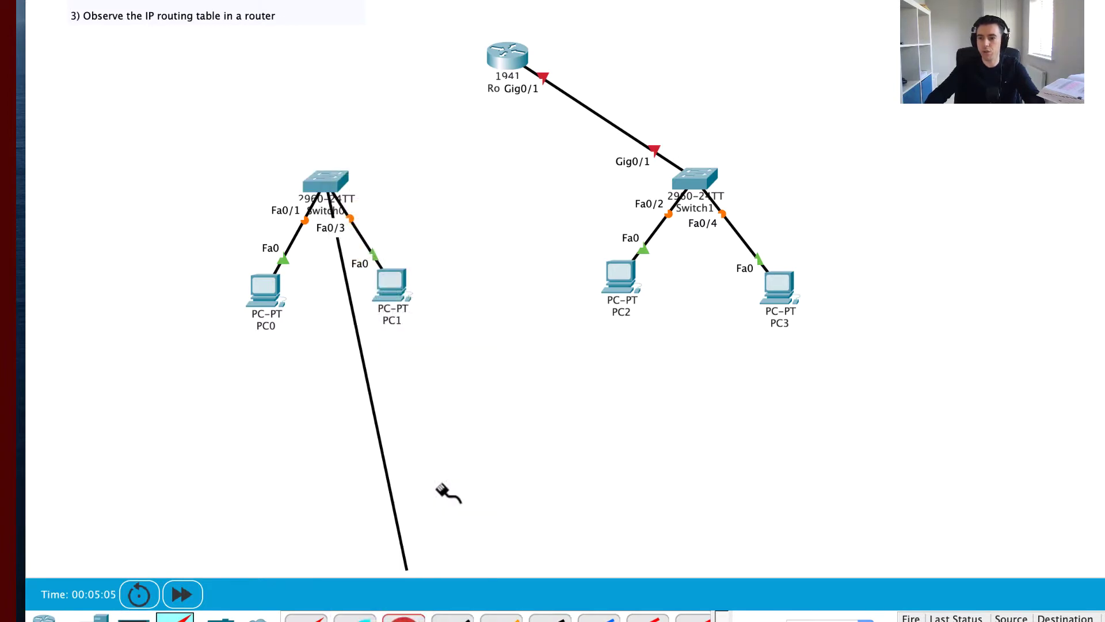
{"action": "left_click", "coordinate": [502, 52]}
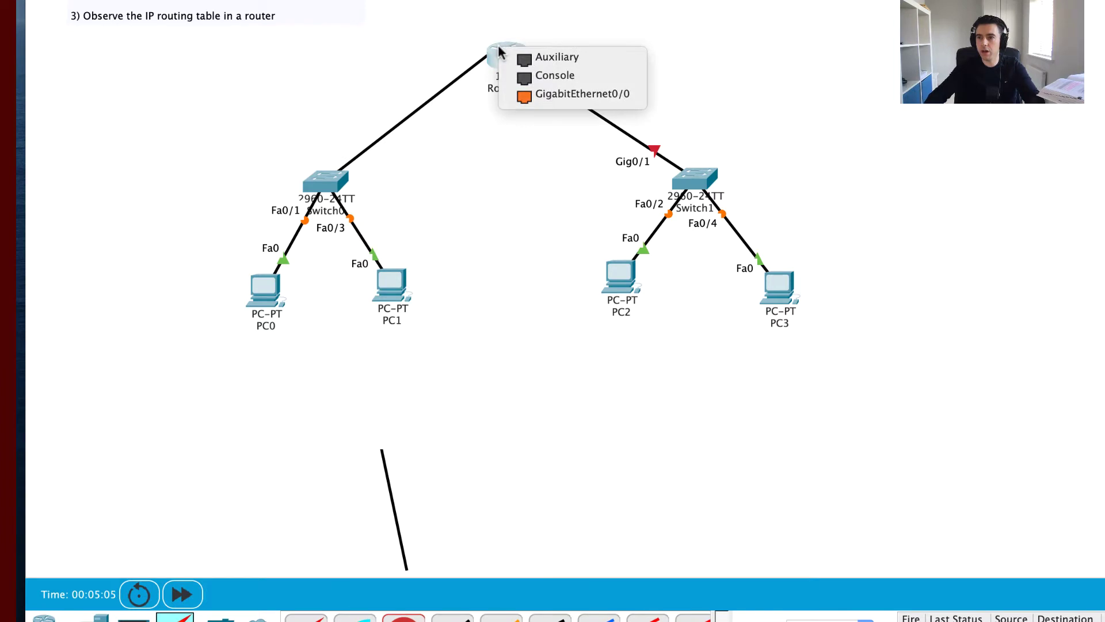
{"action": "left_click", "coordinate": [540, 97]}
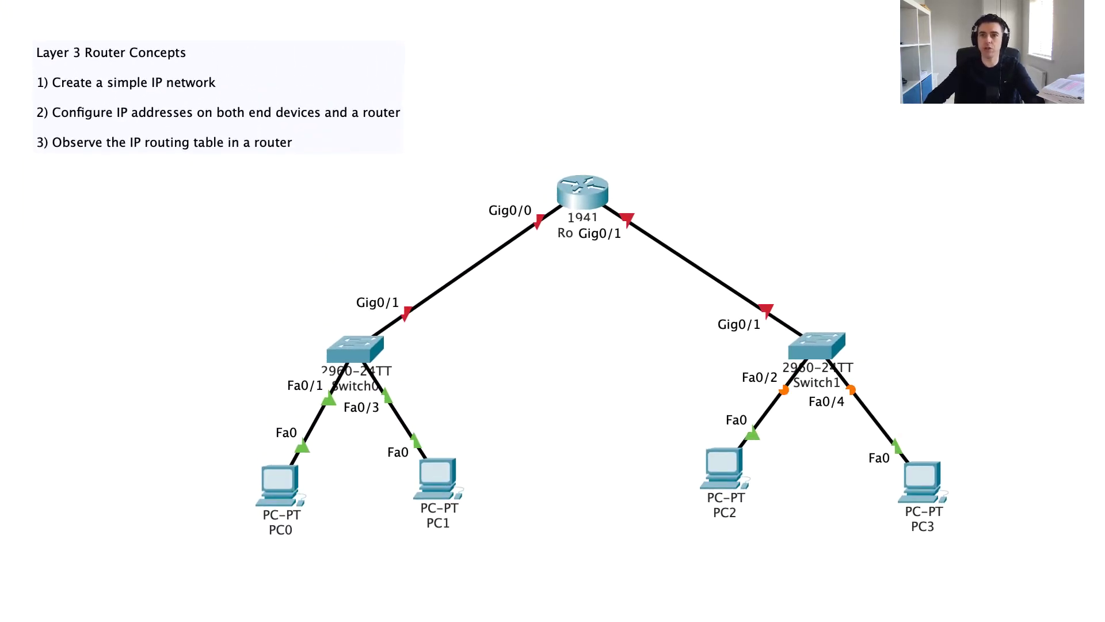
Add a note above Switch0 reading "Network 1:", "192.168.1.0/24" and "255.255.255.0" on three lines
{"action": "left_click", "coordinate": [210, 205]}
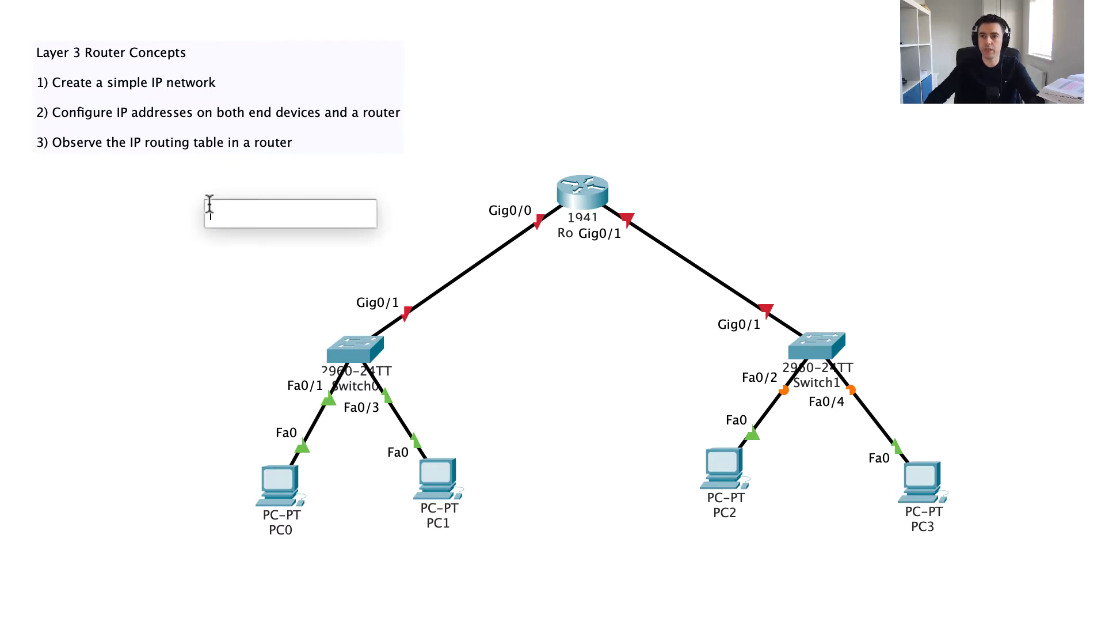
{"action": "type", "text": "Network"}
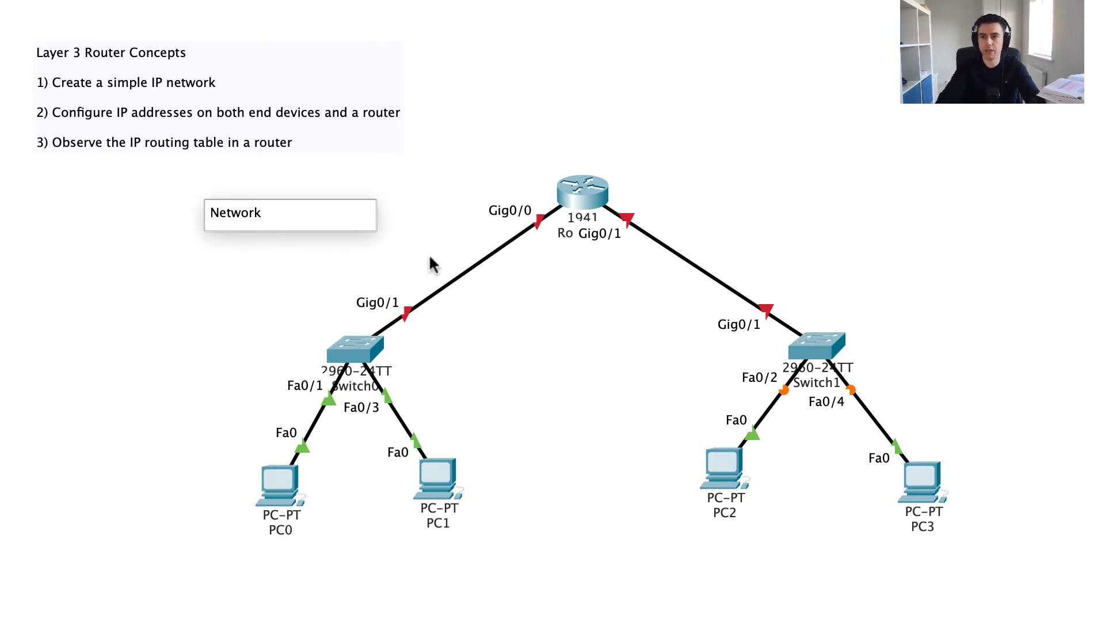
{"action": "type", "text": " 1:"}
{"action": "key", "text": "Return"}
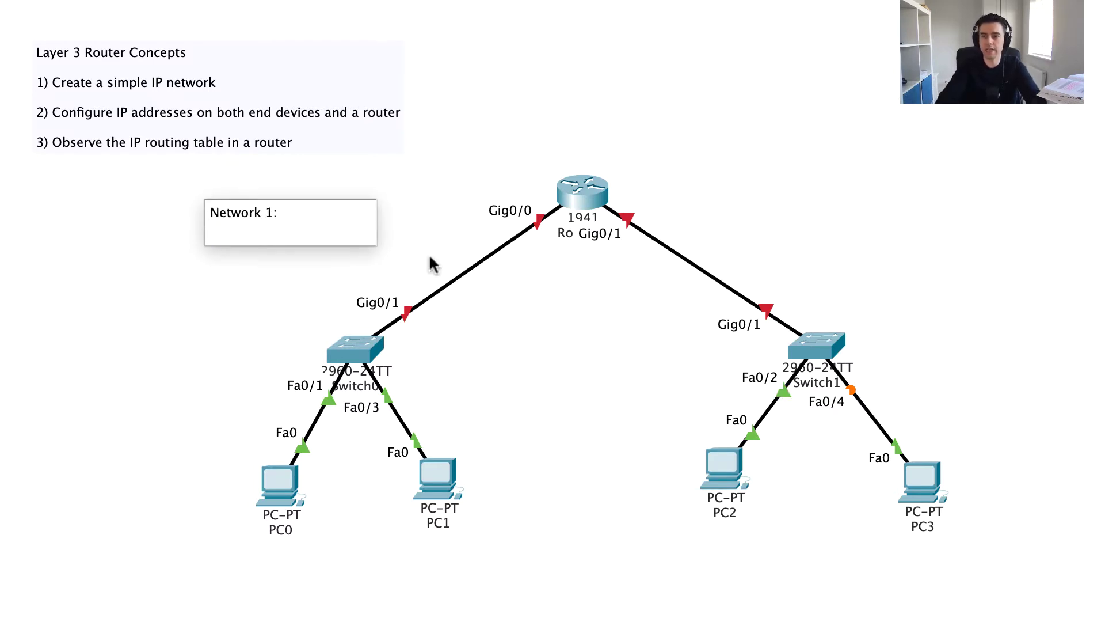
{"action": "type", "text": "192.1"}
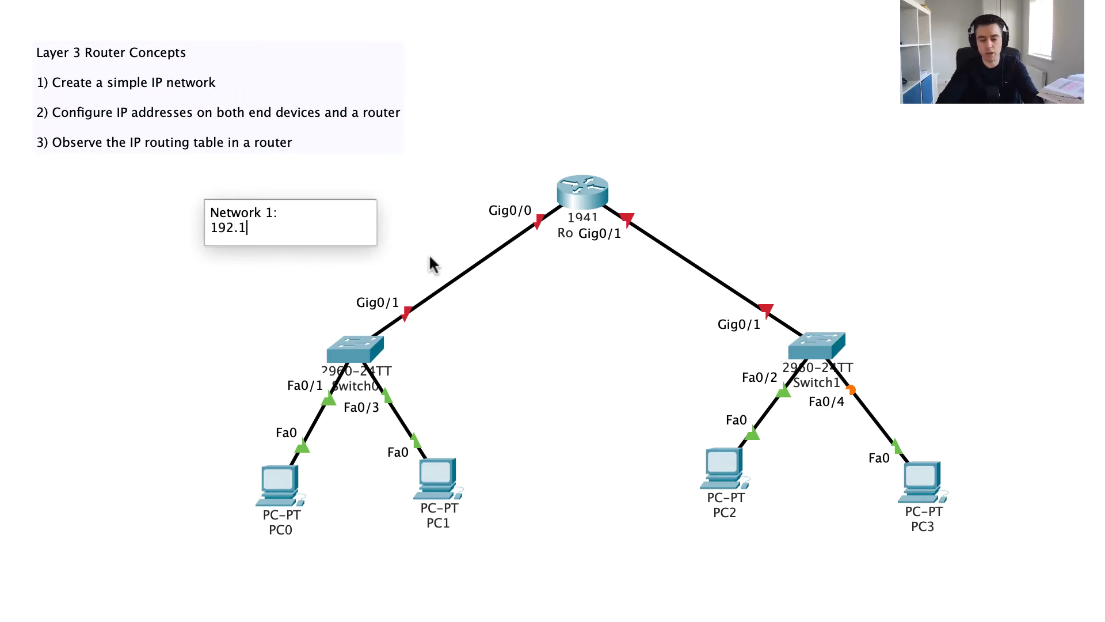
{"action": "type", "text": "68.1.0/24"}
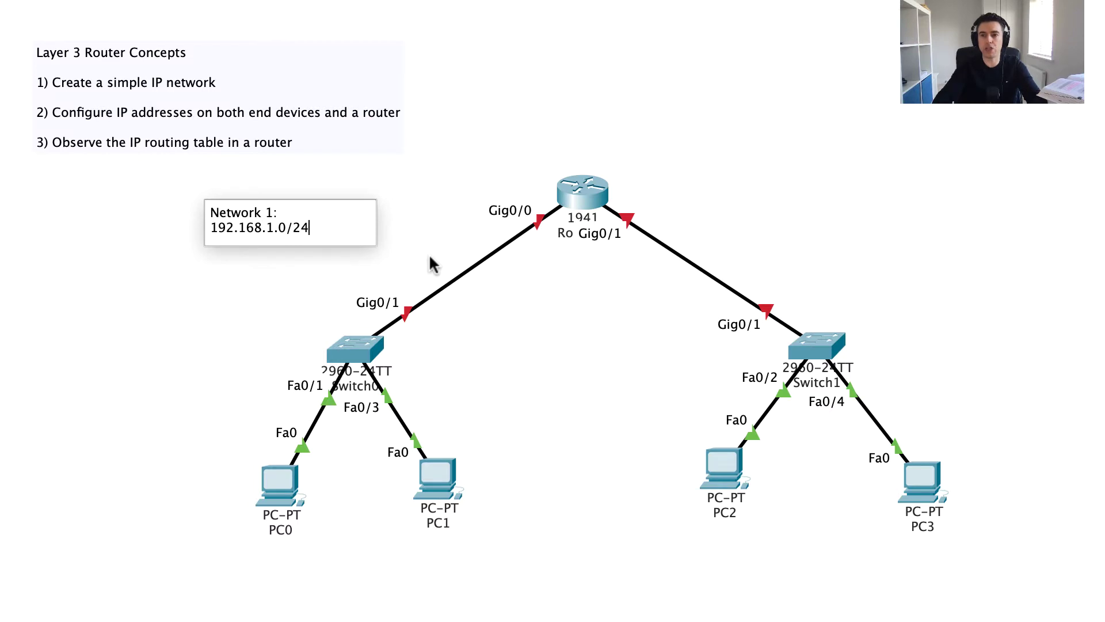
{"action": "key", "text": "Return"}
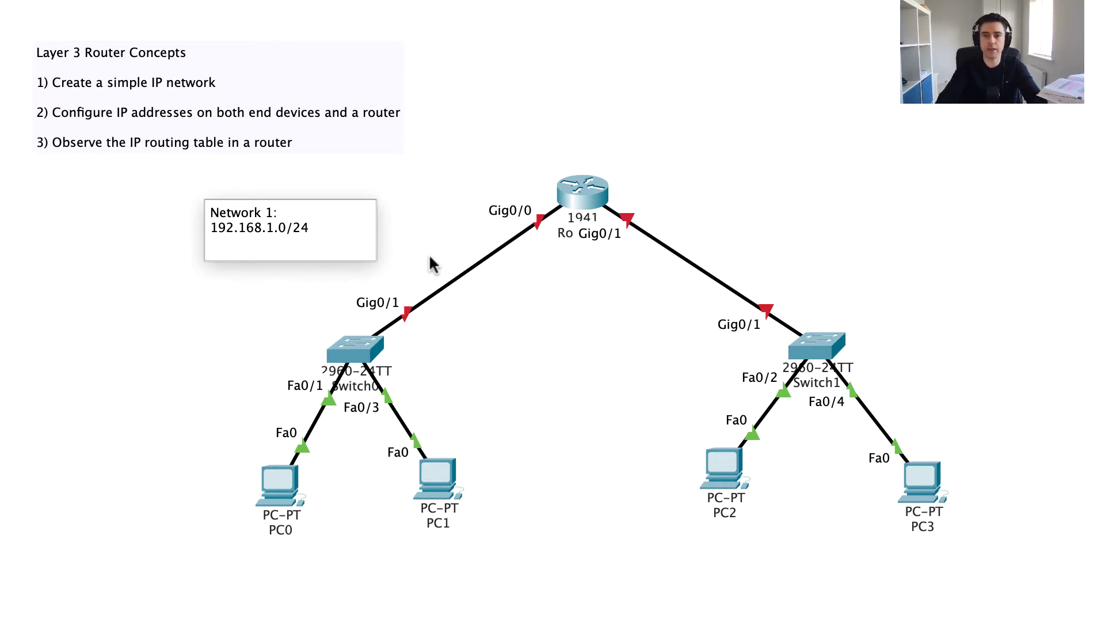
{"action": "type", "text": "255.255.255.0"}
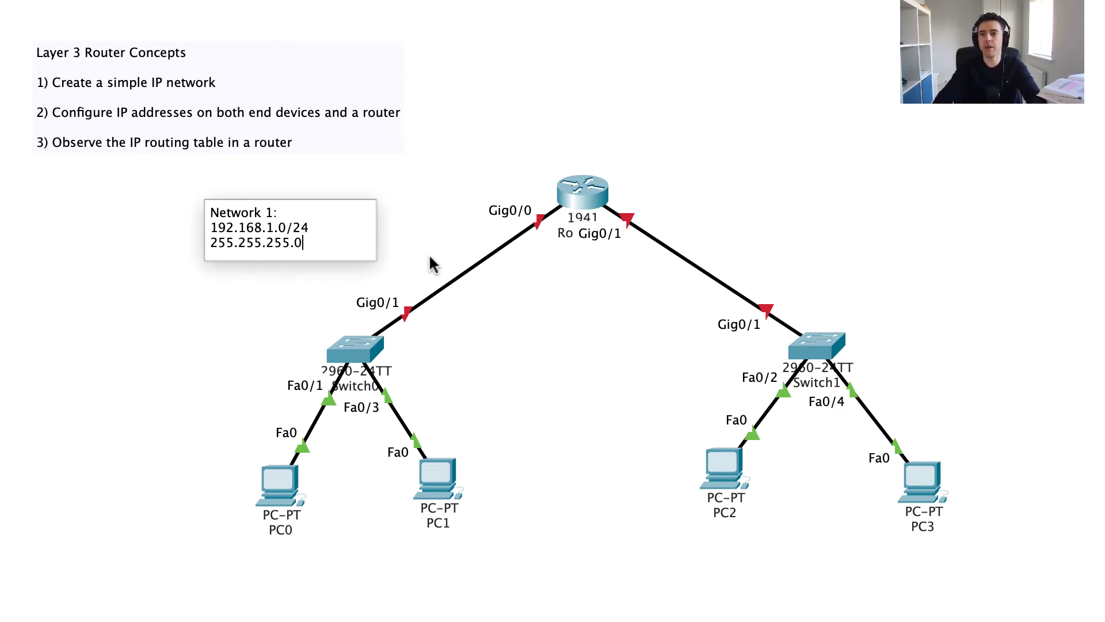
Add a three-line note reading "Network 2:", "192.168.50.0/24" and "255.255.255.0", and position it above Switch1
{"action": "left_click", "coordinate": [705, 206]}
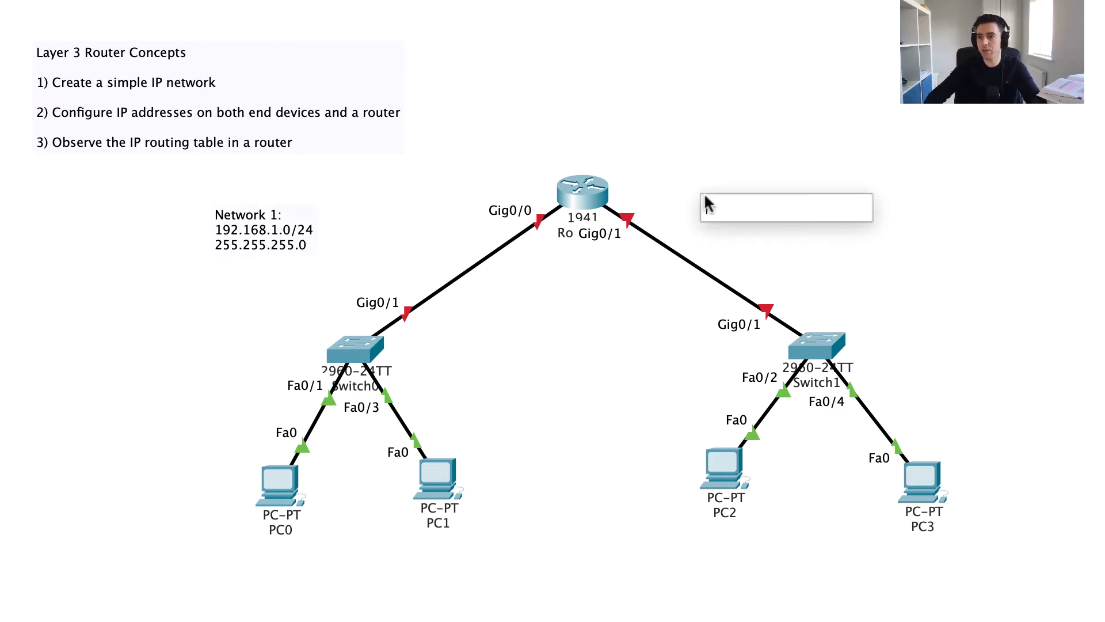
{"action": "type", "text": "Netwo"}
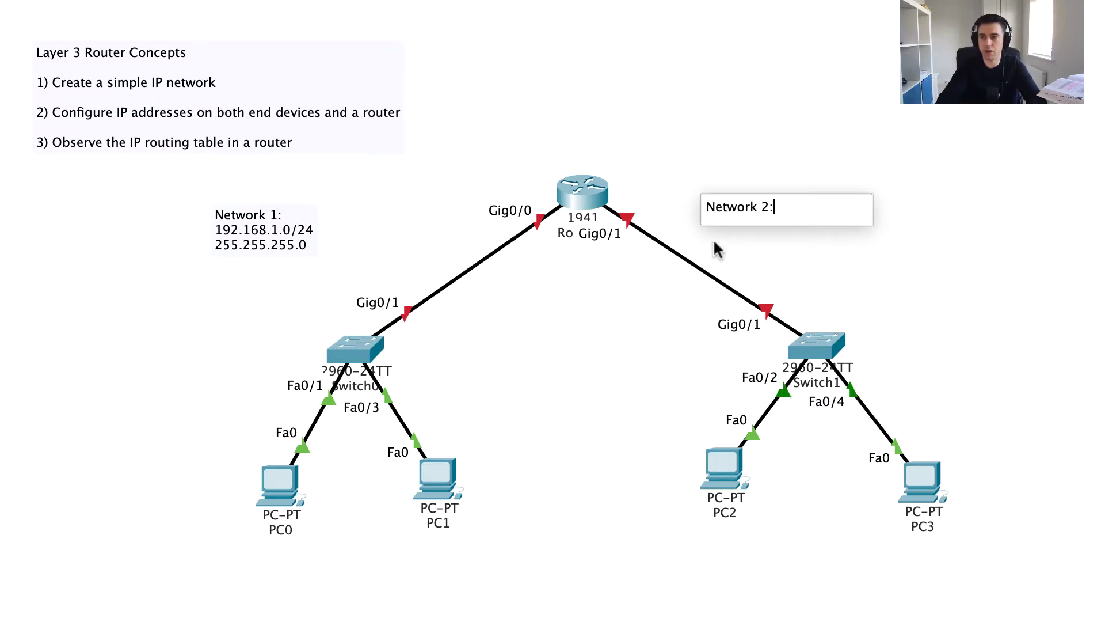
{"action": "type", "text": "rk 2:"}
{"action": "key", "text": "Return"}
{"action": "type", "text": "192.168"}
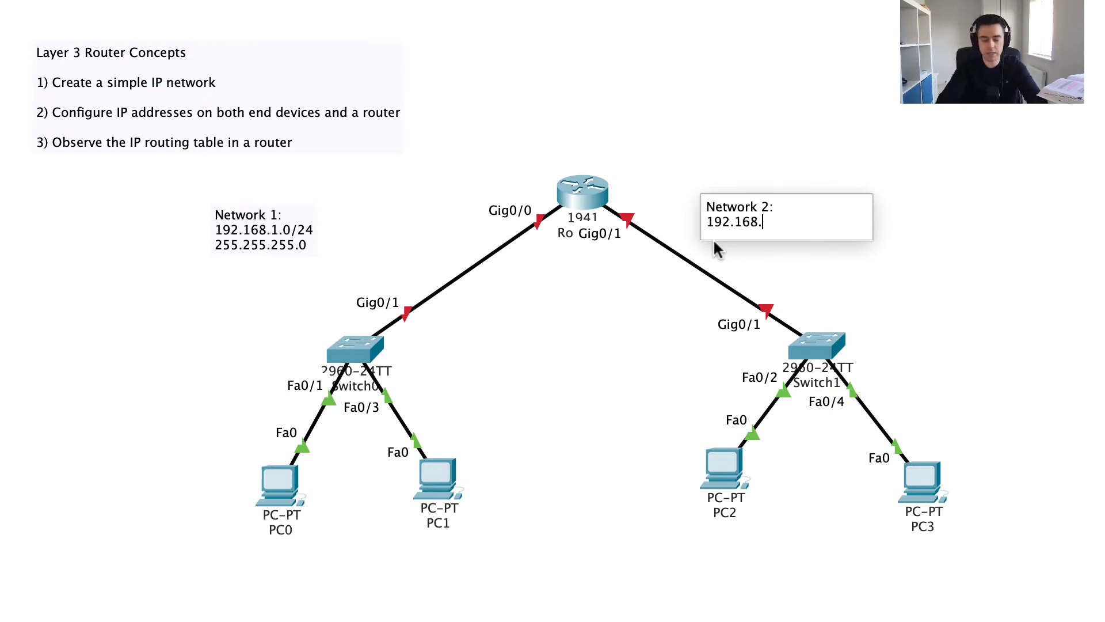
{"action": "type", "text": ".50.0/"}
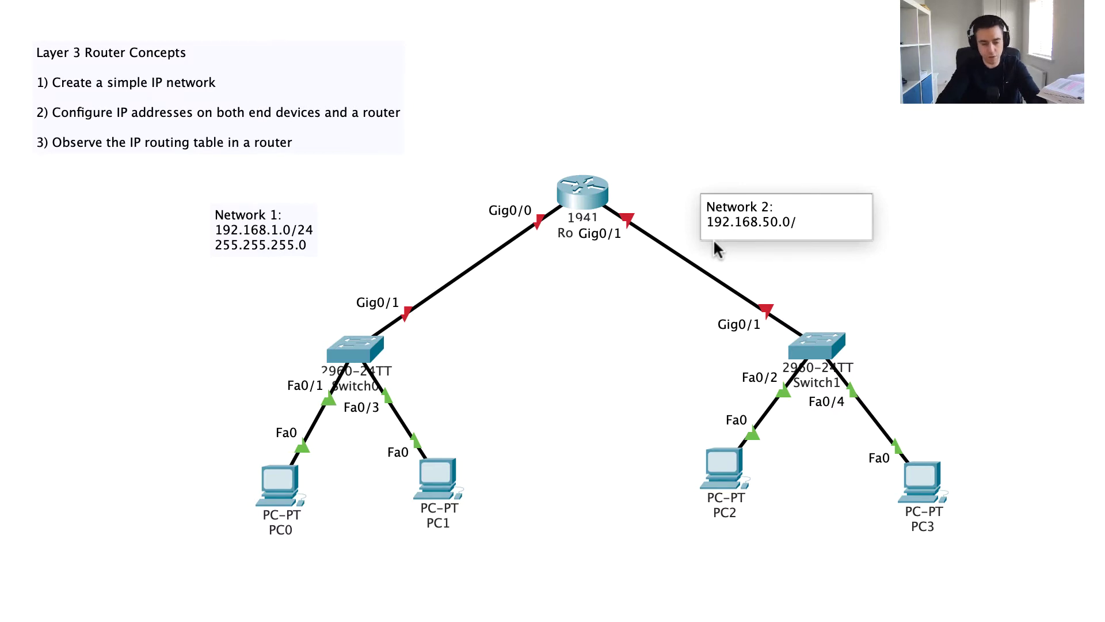
{"action": "type", "text": "24"}
{"action": "key", "text": "Return"}
{"action": "type", "text": "255.255.255.0"}
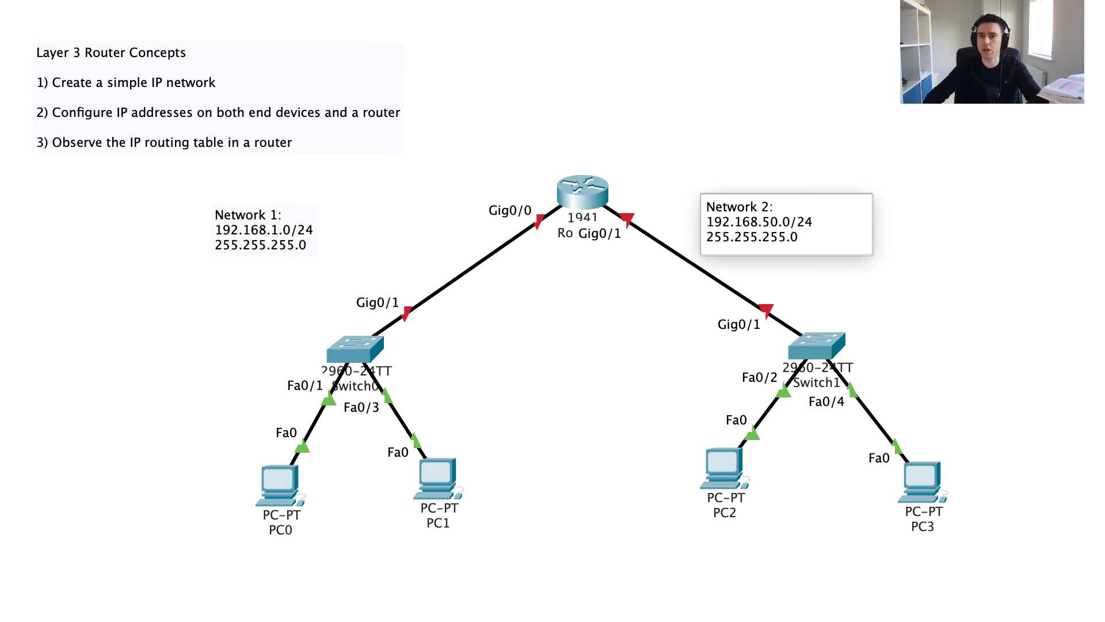
{"action": "key", "text": "Escape"}
{"action": "left_click_drag", "start_coordinate": [764, 244], "coordinate": [826, 248]}
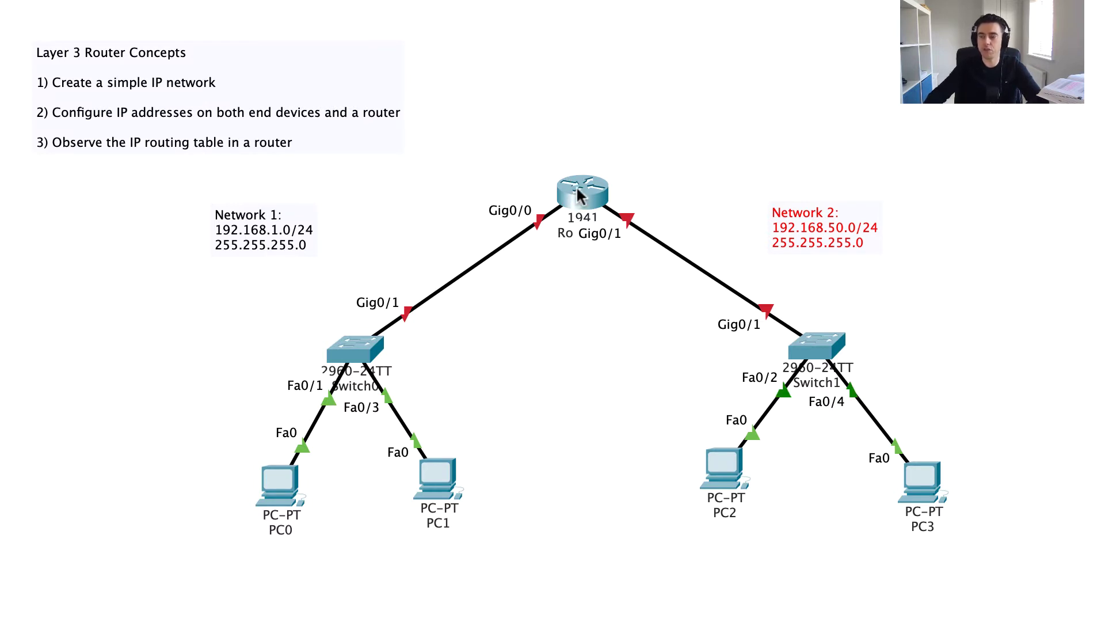
{"action": "mouse_move", "coordinate": [579, 195]}
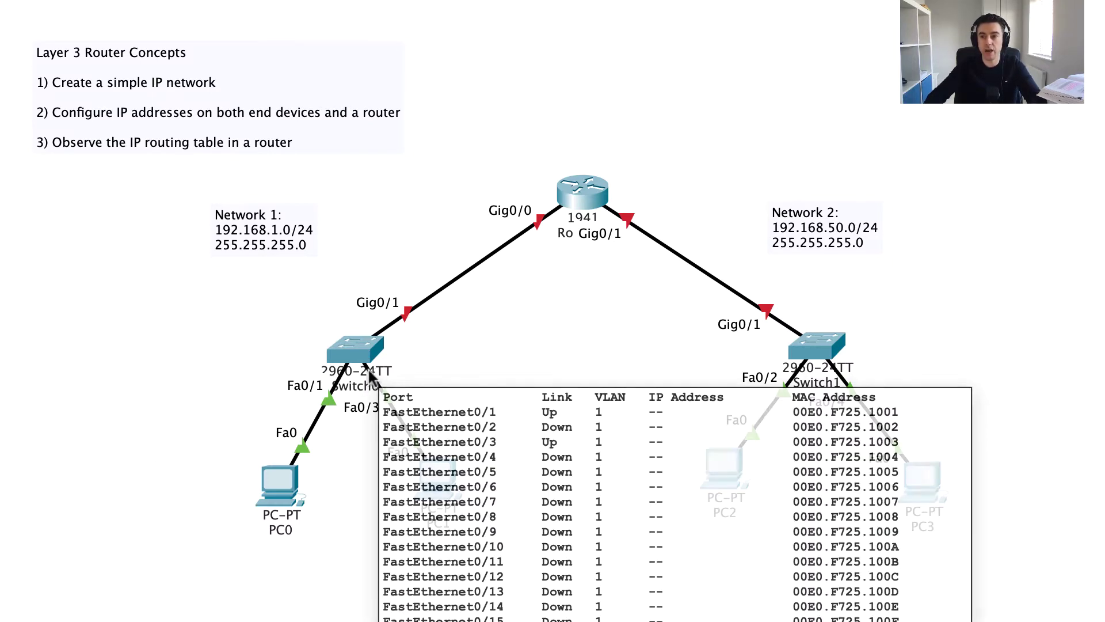
{"action": "mouse_move", "coordinate": [355, 365]}
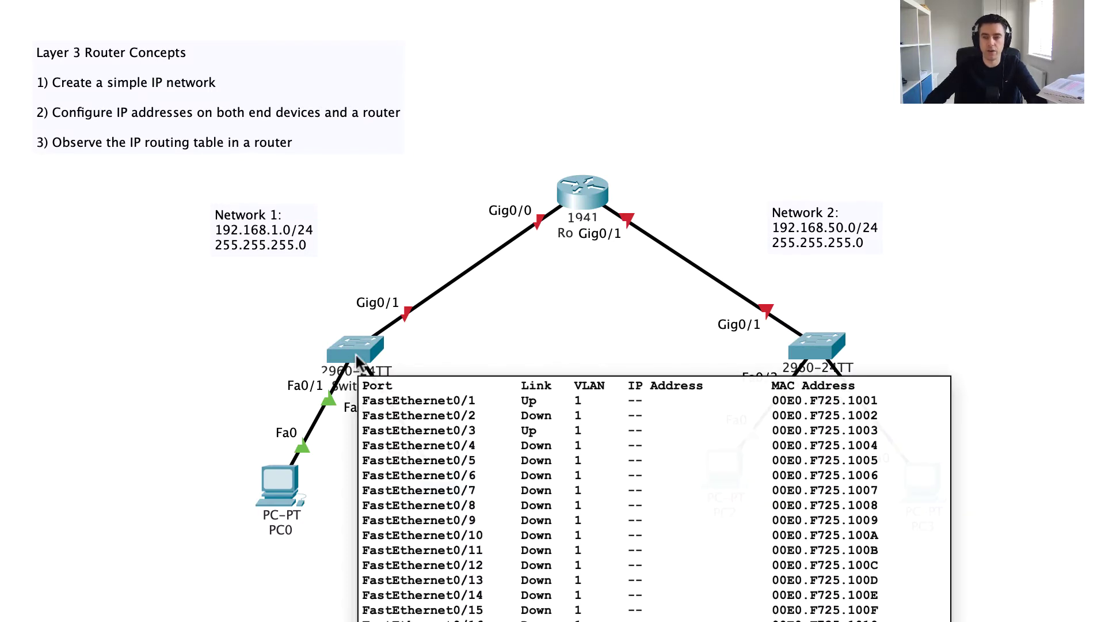
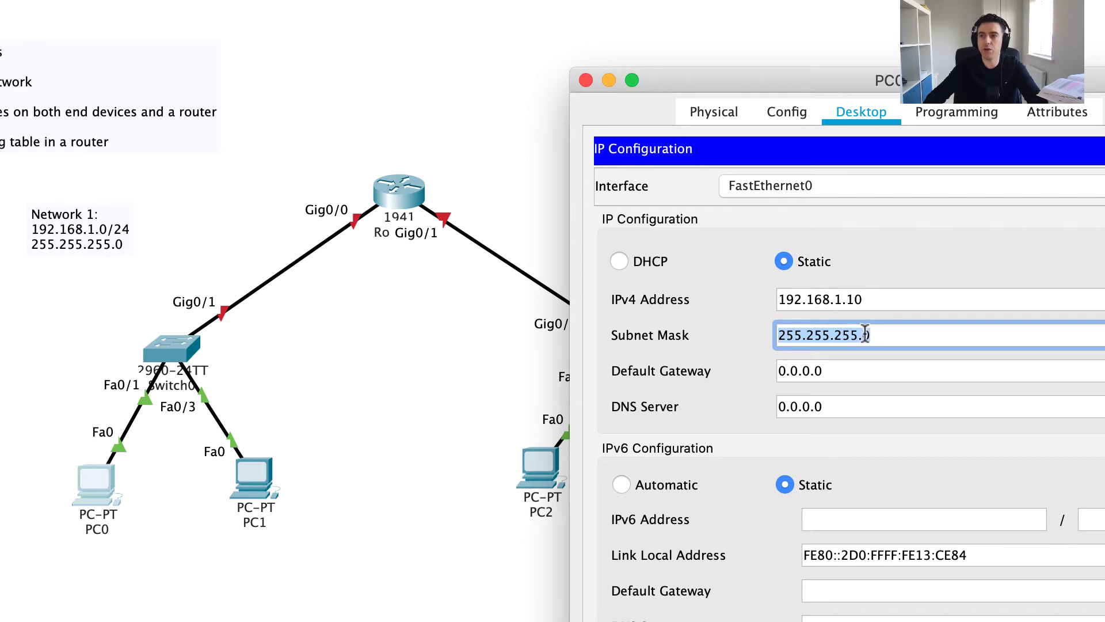
Set PC0's default gateway to 192.168.1.1 and close its configuration window
{"action": "key", "text": "Tab"}
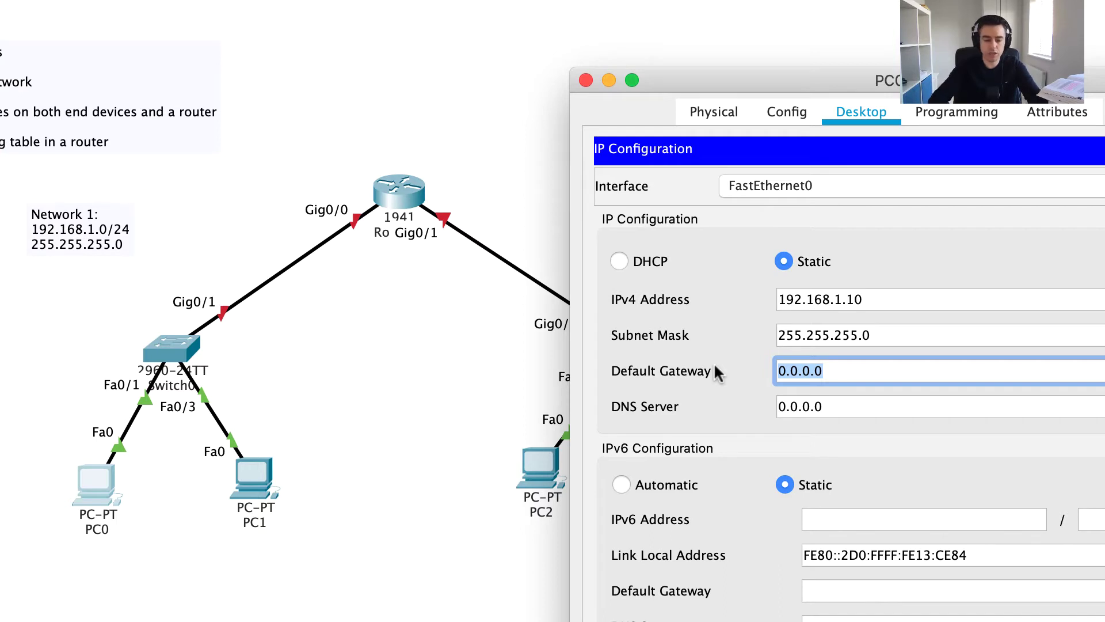
{"action": "type", "text": "192"}
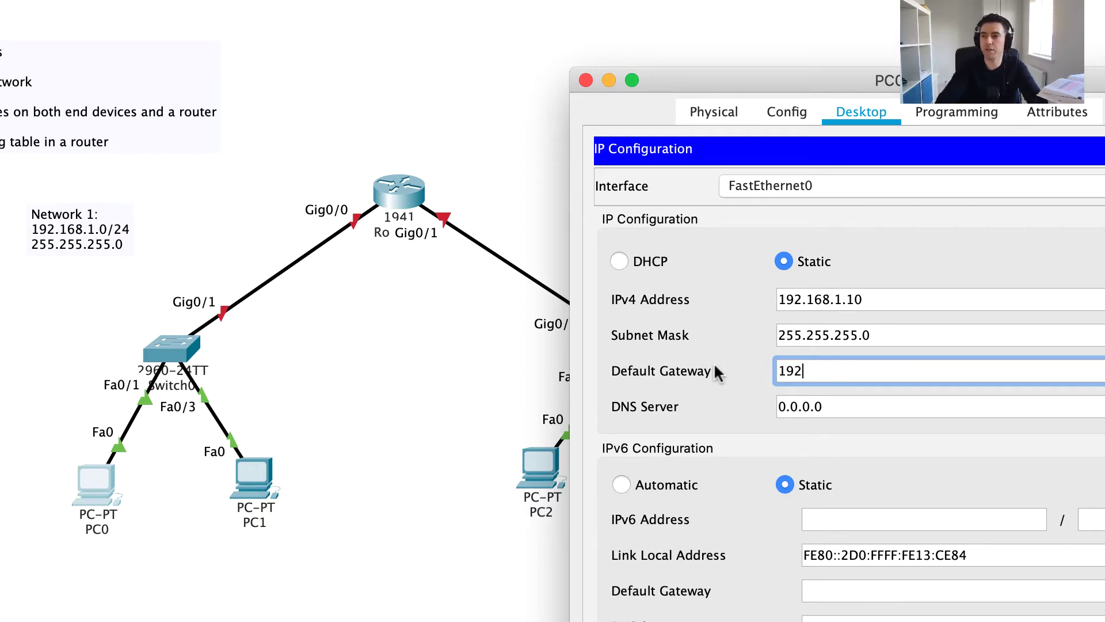
{"action": "type", "text": ".168."}
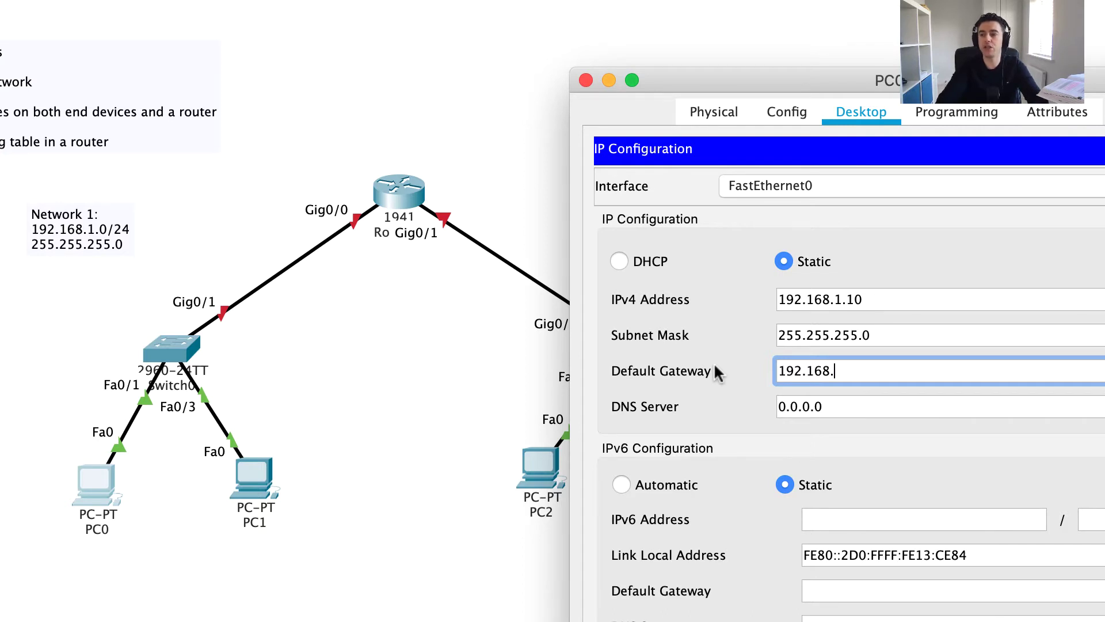
{"action": "type", "text": "1.1"}
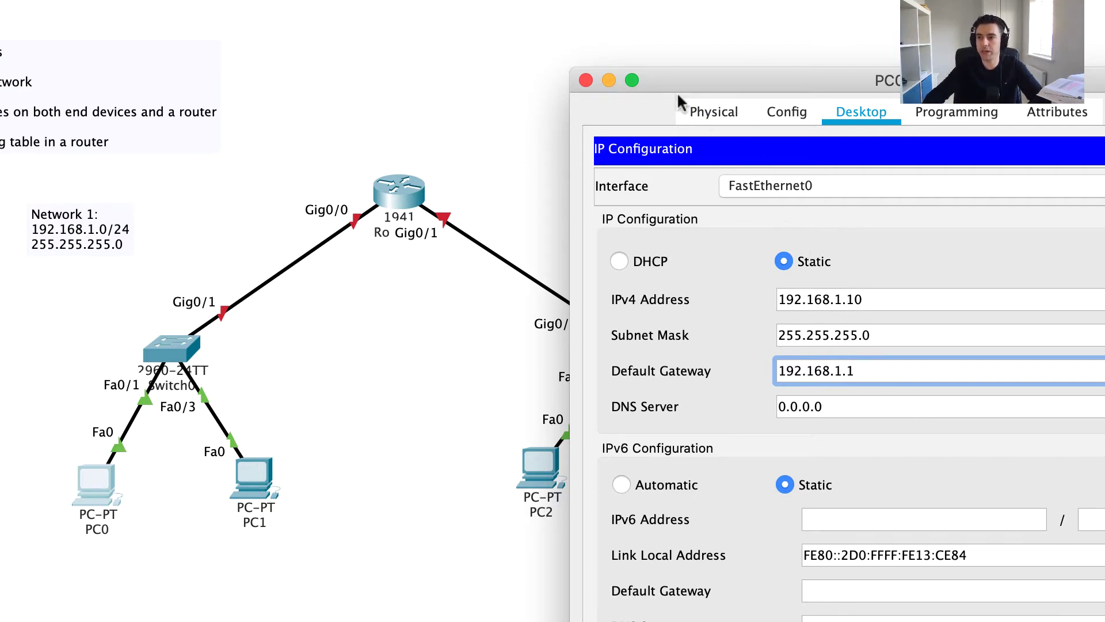
{"action": "left_click", "coordinate": [586, 80]}
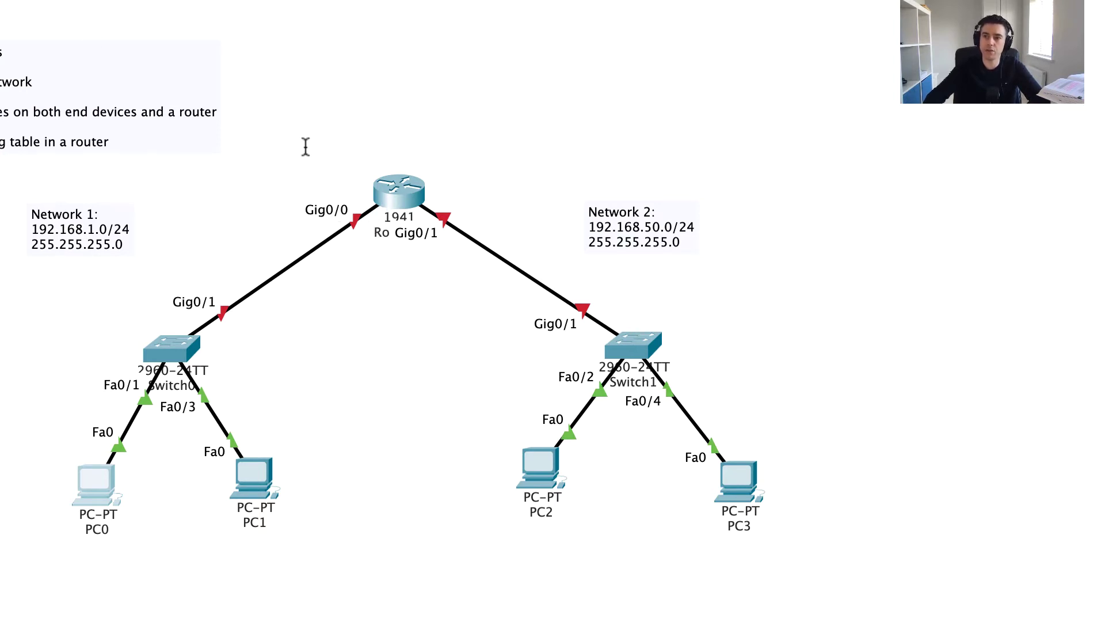
Add a note above Router0 reading "G0/0: 192.168.1.1"
{"action": "left_click", "coordinate": [294, 130]}
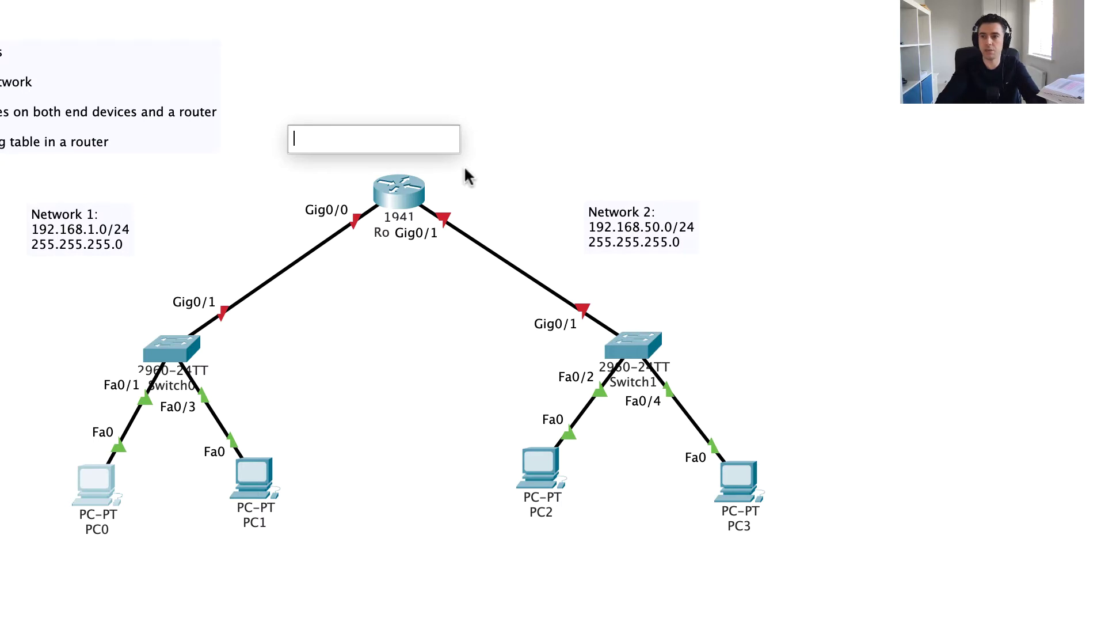
{"action": "type", "text": "G"}
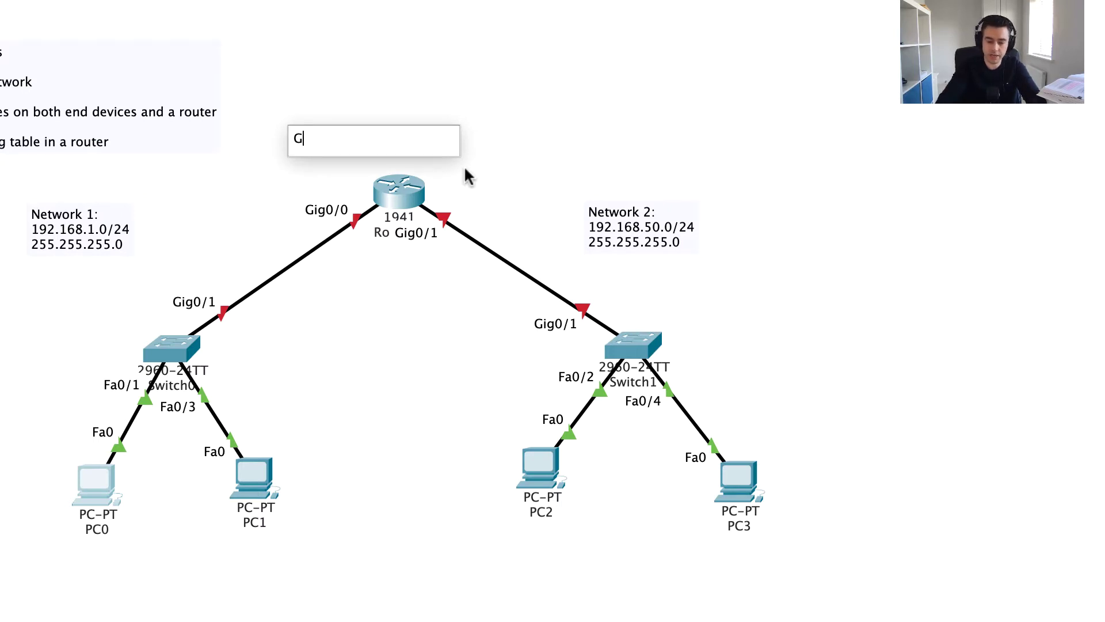
{"action": "type", "text": "0/0: 192.1"}
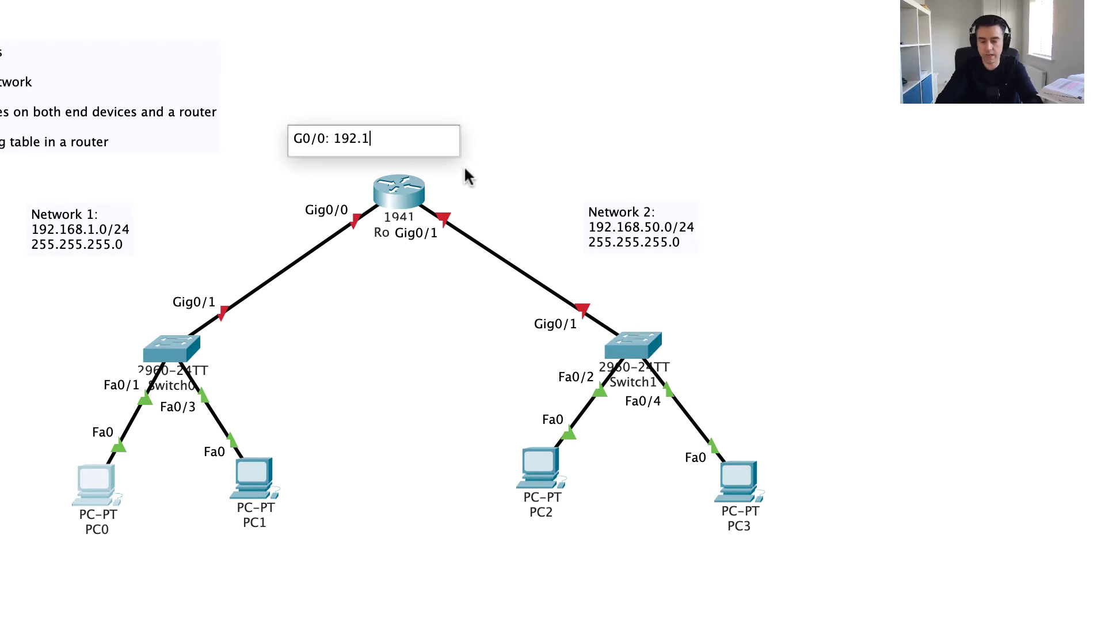
{"action": "type", "text": "68.1.1"}
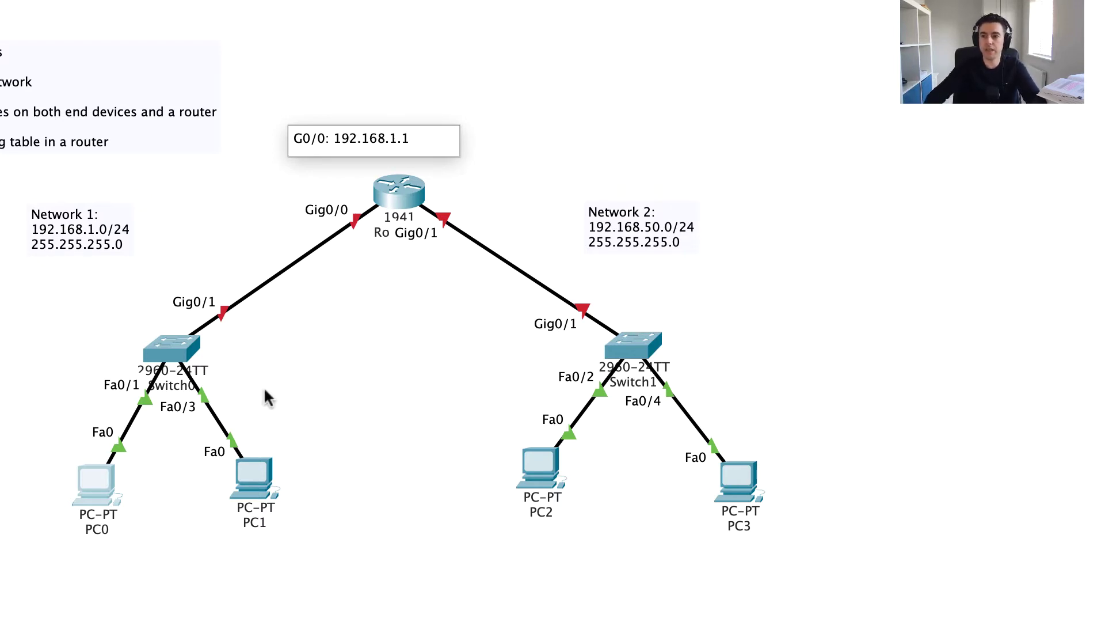
{"action": "left_click", "coordinate": [96, 485]}
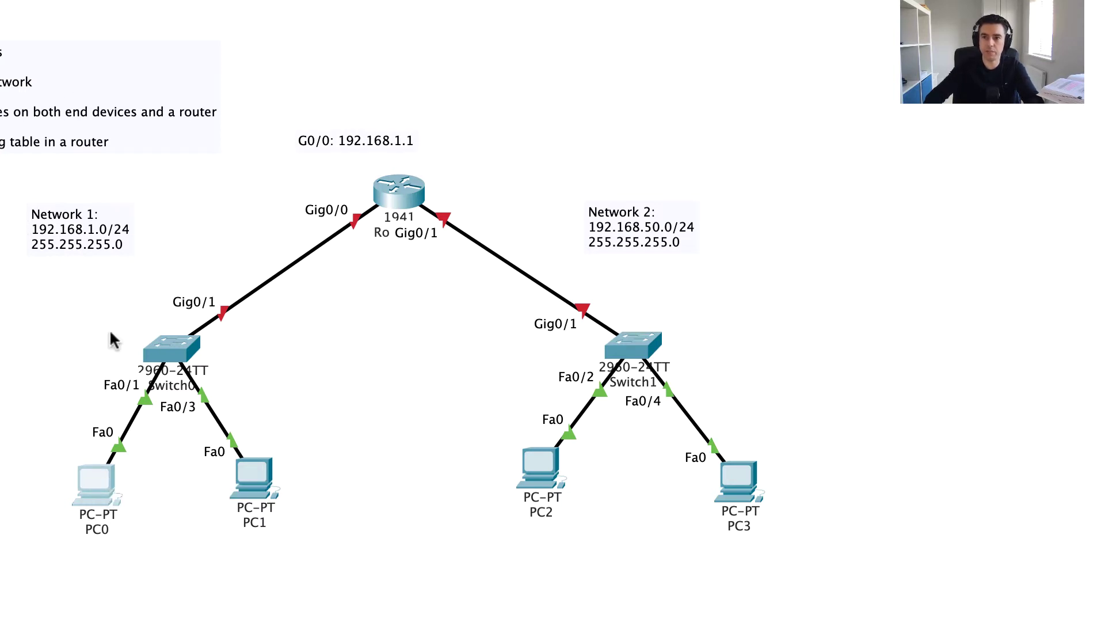
Check the default gateway in PC0's IP configuration and close its window
{"action": "left_click", "coordinate": [101, 483]}
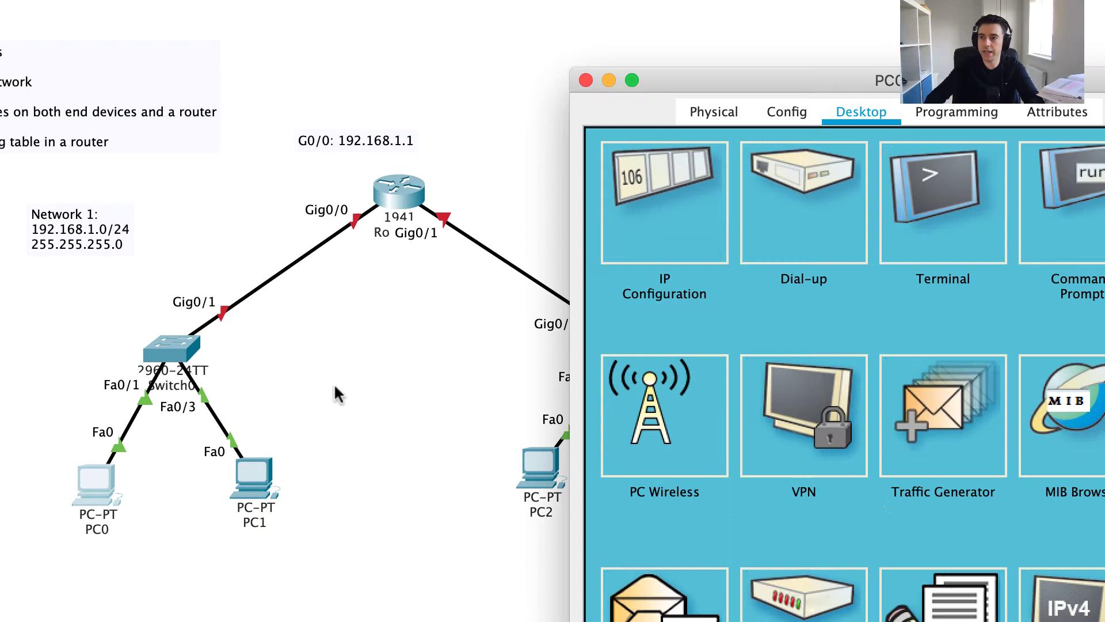
{"action": "left_click", "coordinate": [673, 216]}
{"action": "left_click", "coordinate": [868, 370]}
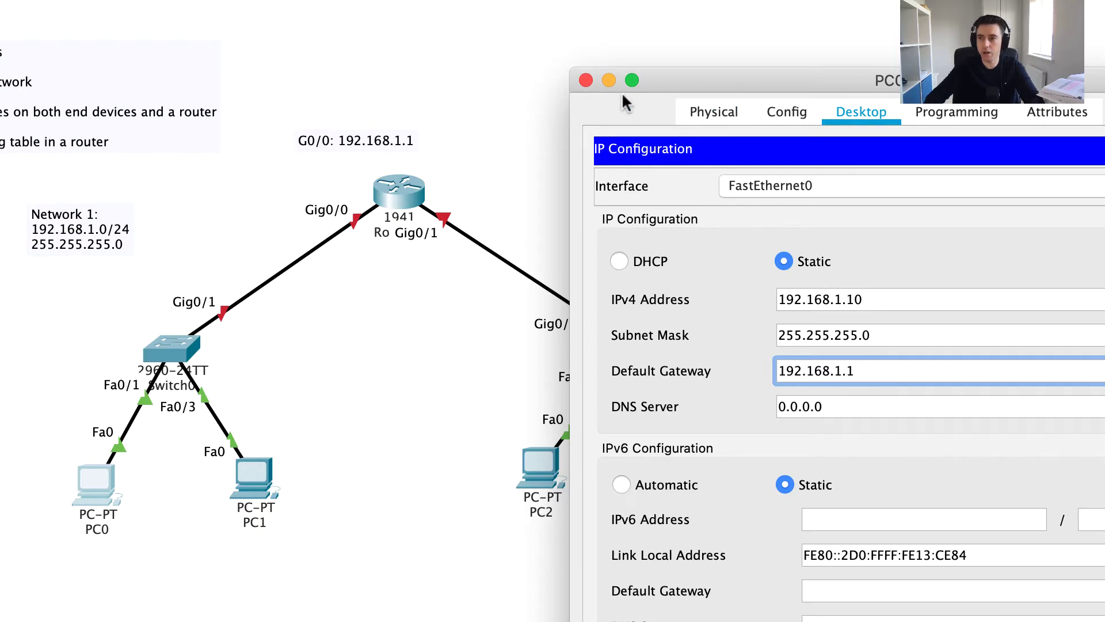
{"action": "left_click", "coordinate": [585, 81]}
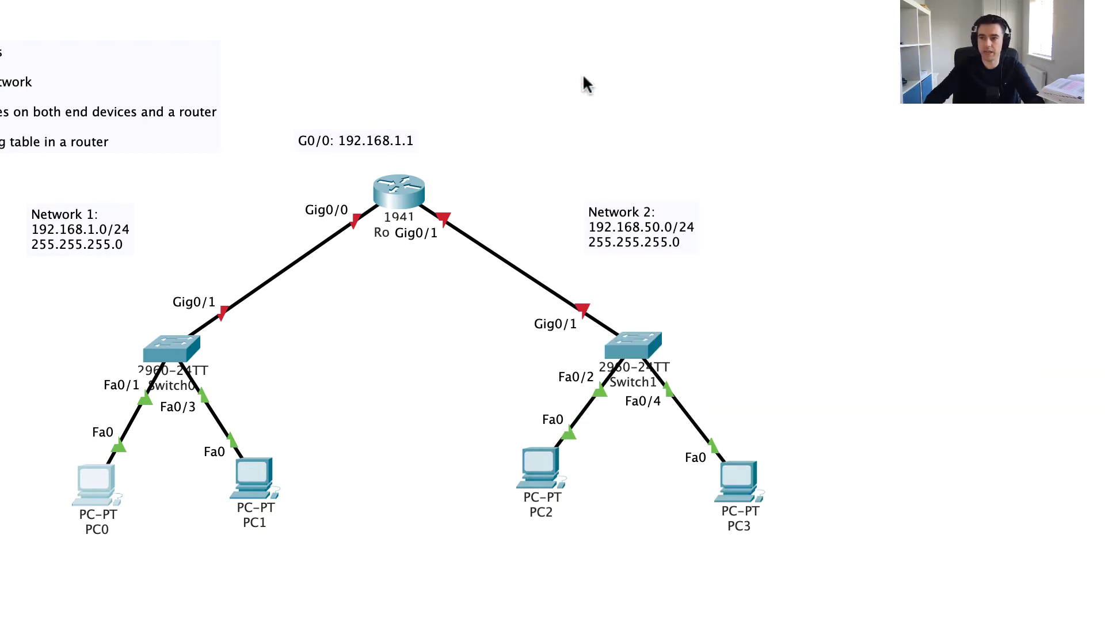
Give PC1 the static IPv4 address 192.168.1.11 with subnet mask 255.255.255.0
{"action": "left_click", "coordinate": [238, 475]}
{"action": "left_click", "coordinate": [860, 111]}
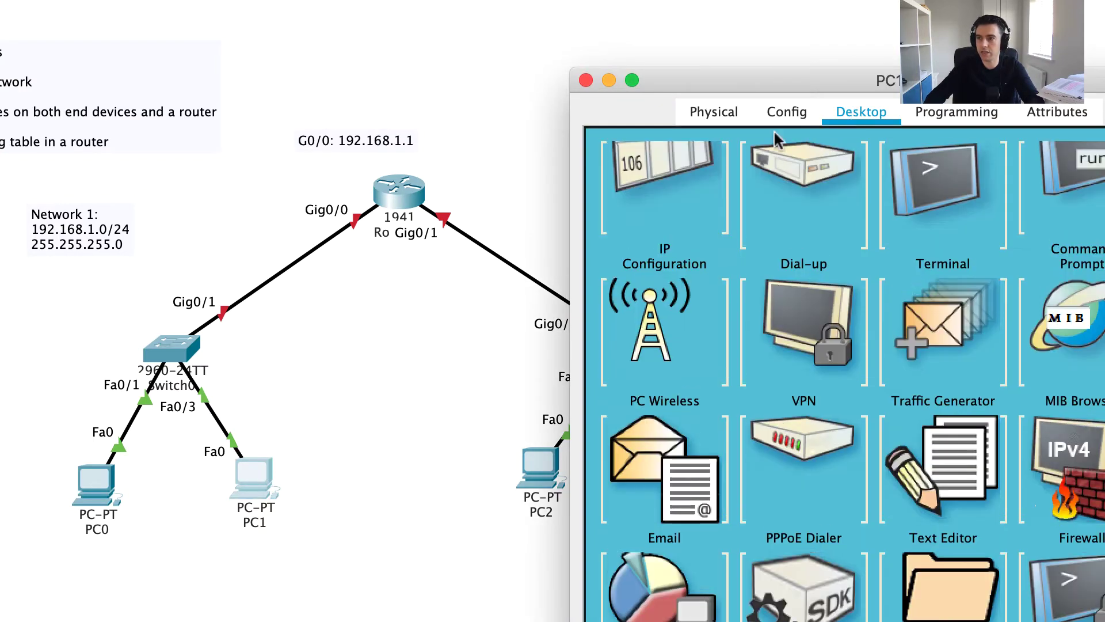
{"action": "left_click", "coordinate": [688, 178]}
{"action": "left_click", "coordinate": [806, 299]}
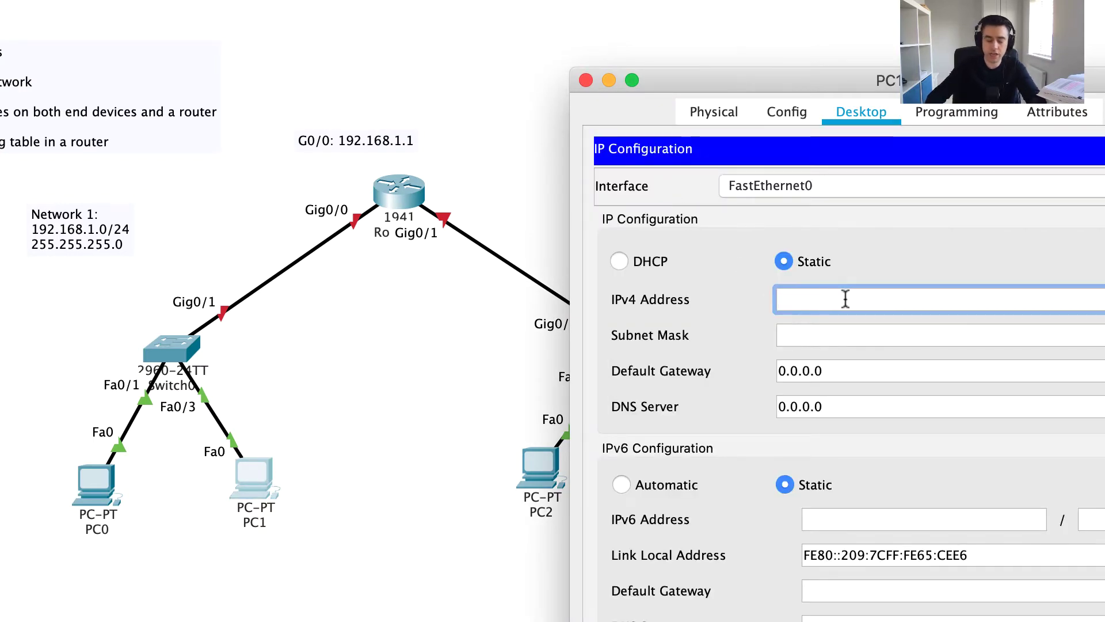
{"action": "type", "text": "192.16"}
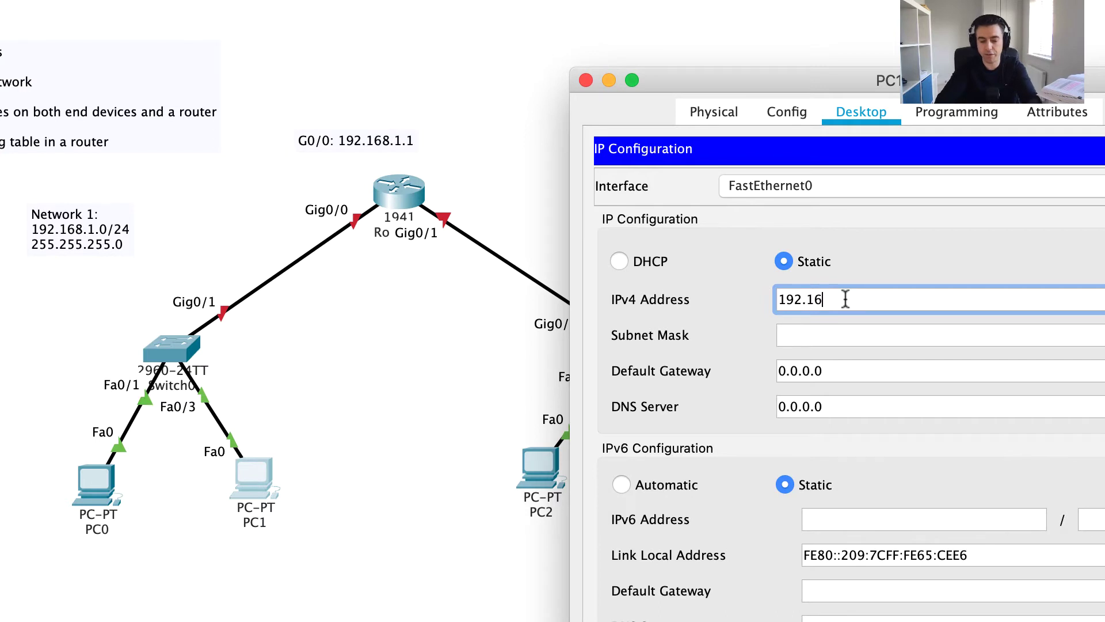
{"action": "type", "text": "8.1.10"}
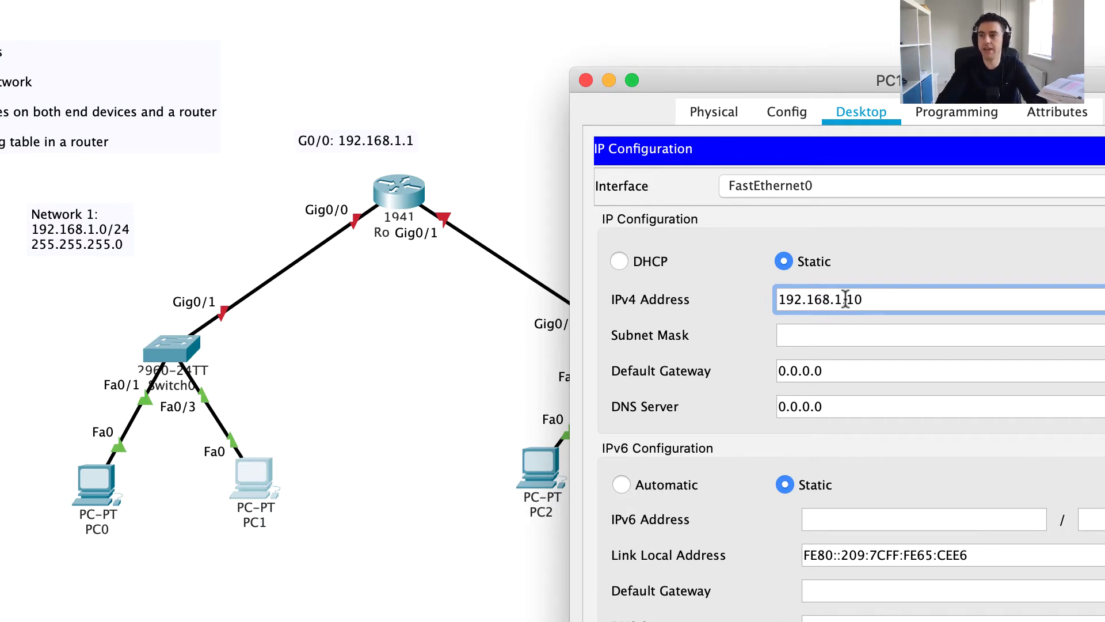
{"action": "key", "text": "BackSpace"}
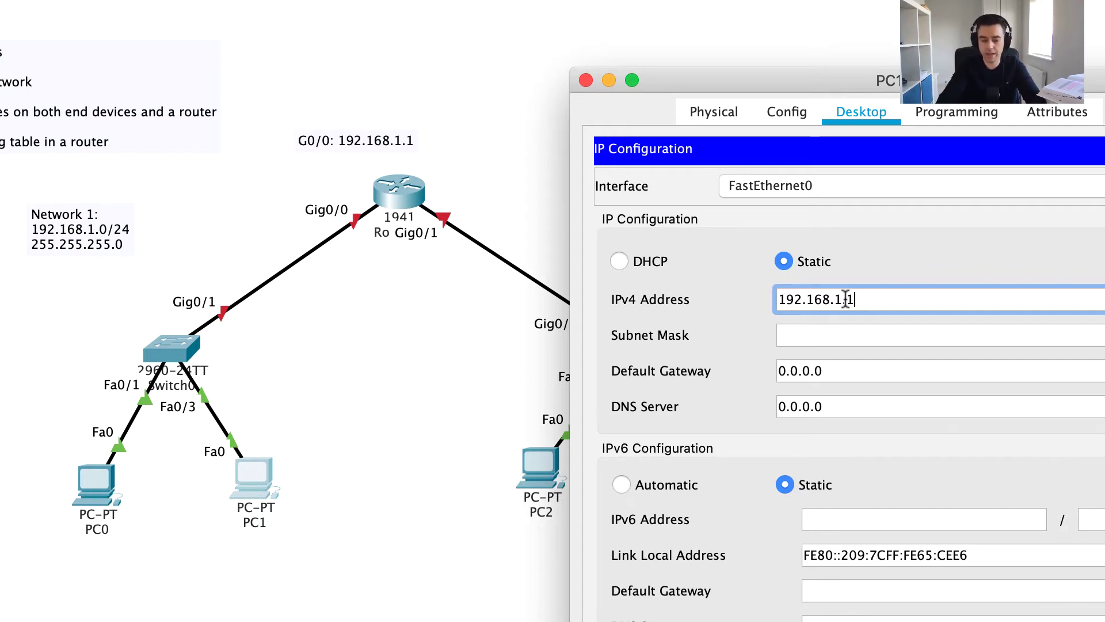
{"action": "type", "text": "0"}
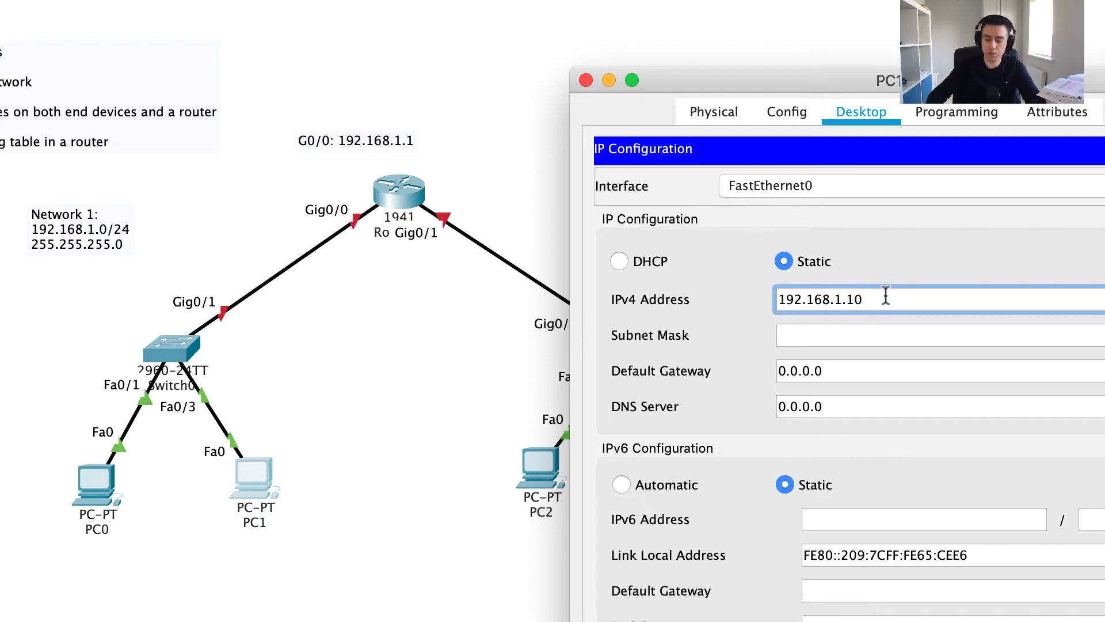
{"action": "key", "text": "BackSpace"}
{"action": "type", "text": "1"}
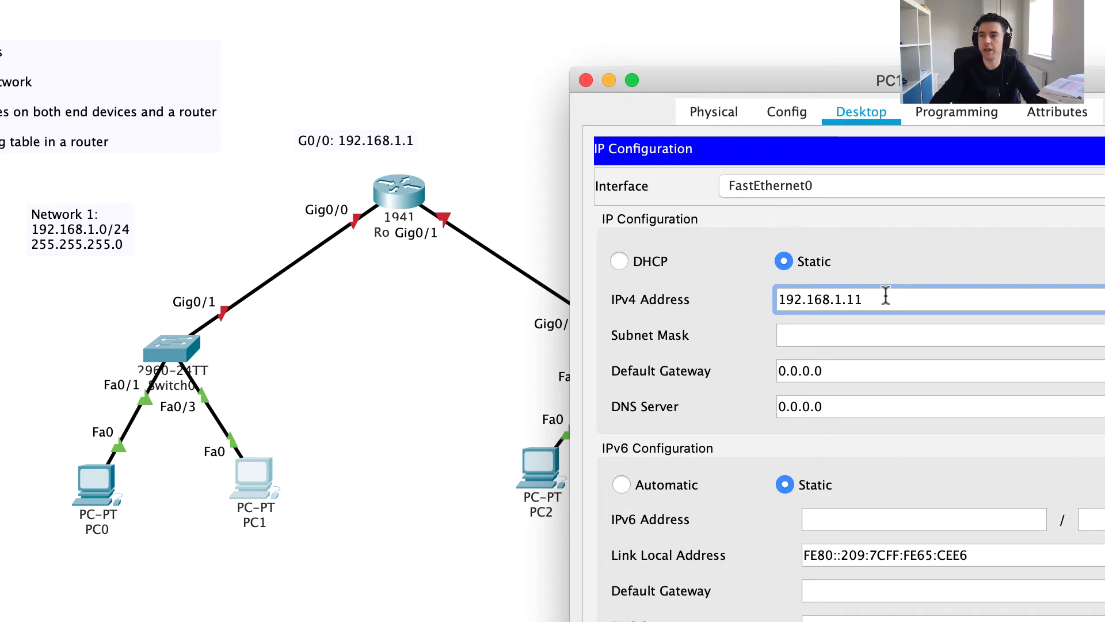
{"action": "key", "text": "Tab"}
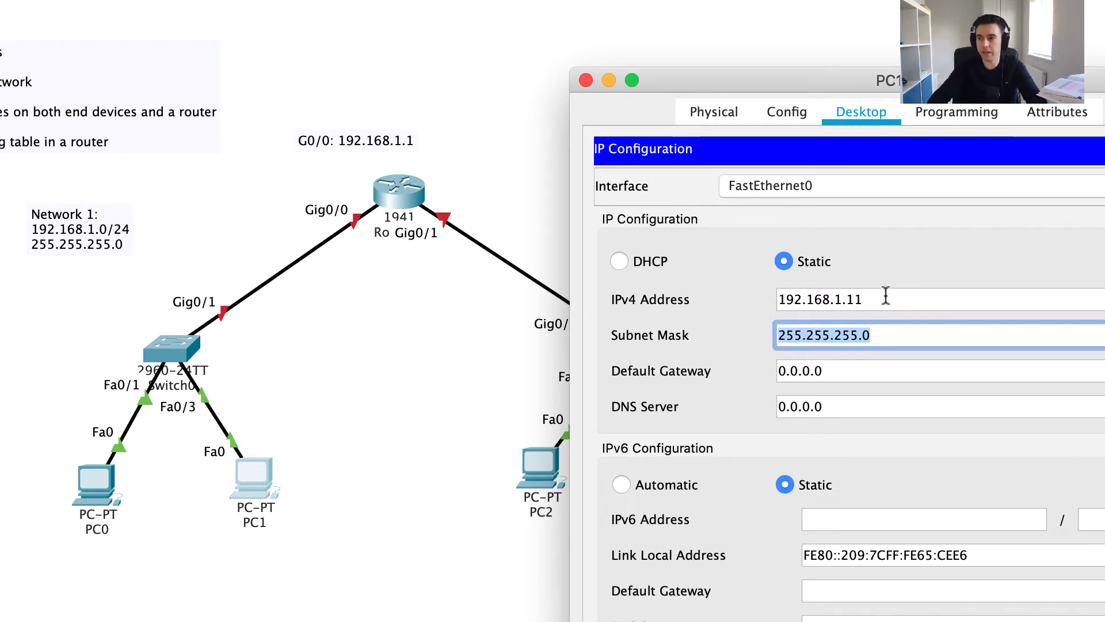
{"action": "left_click", "coordinate": [873, 337]}
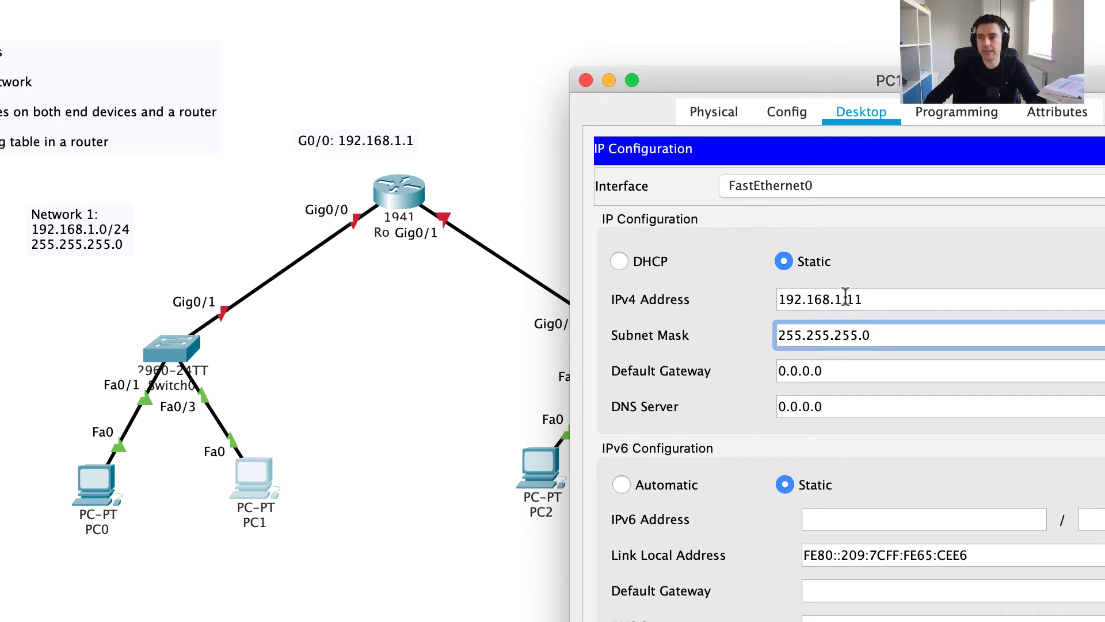
Set PC1's default gateway to 192.168.1.1 and close its configuration window
{"action": "left_click_drag", "start_coordinate": [846, 298], "coordinate": [753, 293]}
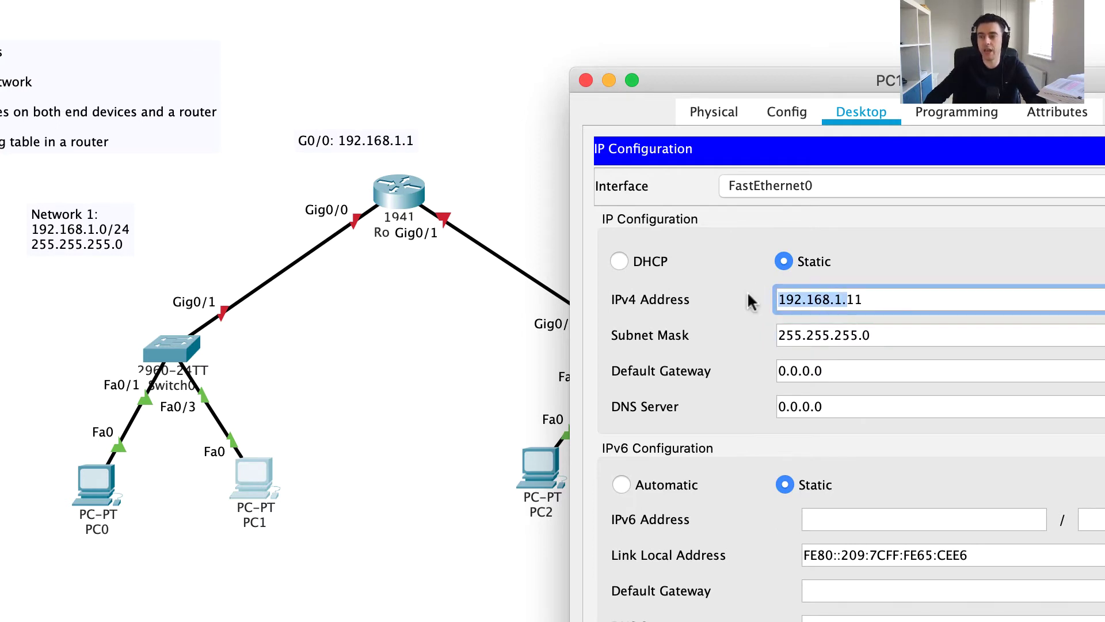
{"action": "double_click", "coordinate": [789, 293]}
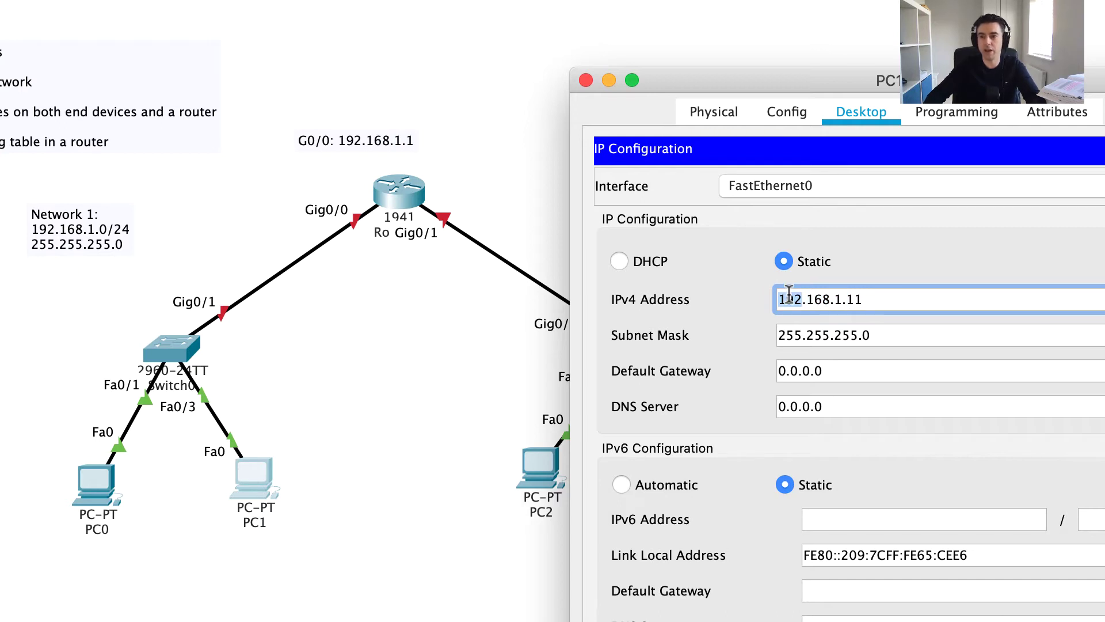
{"action": "left_click", "coordinate": [912, 336]}
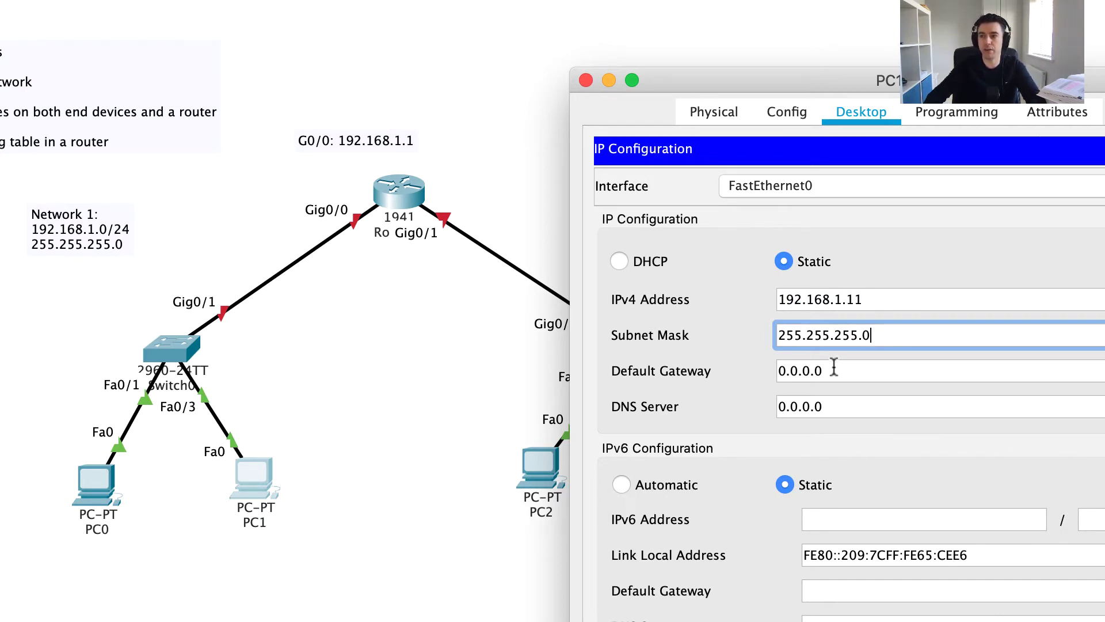
{"action": "key", "text": "Tab"}
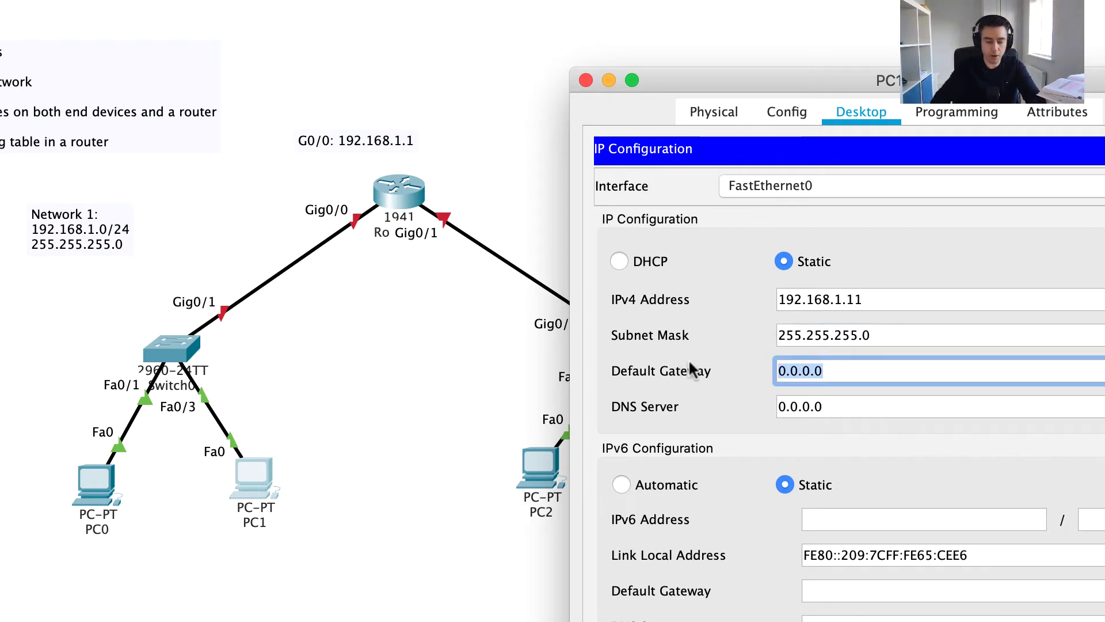
{"action": "type", "text": "192.168."}
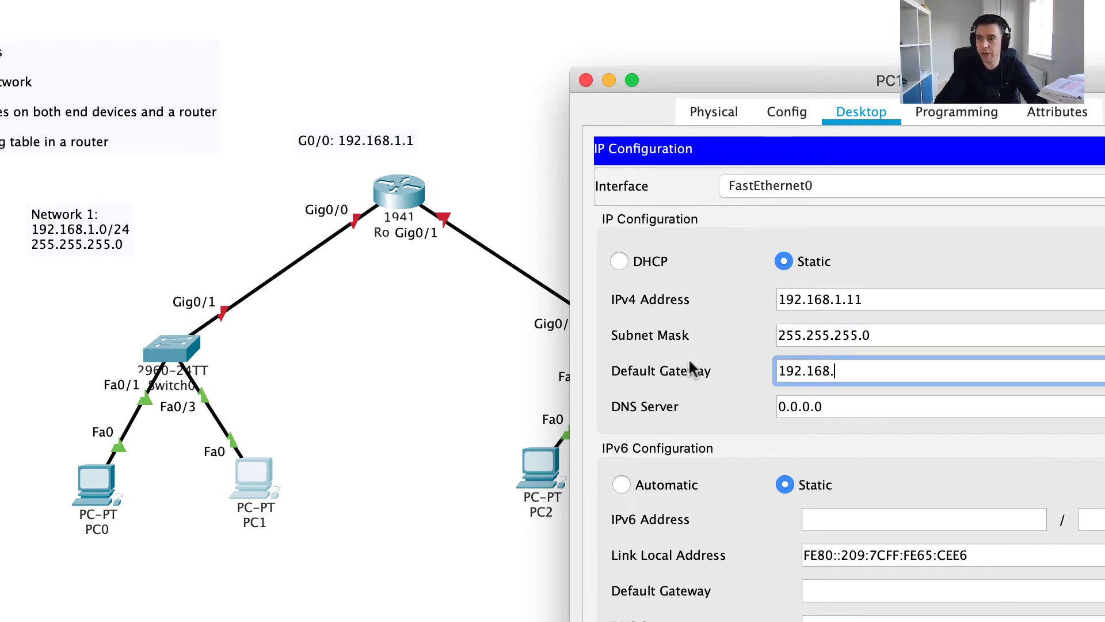
{"action": "type", "text": "1.1"}
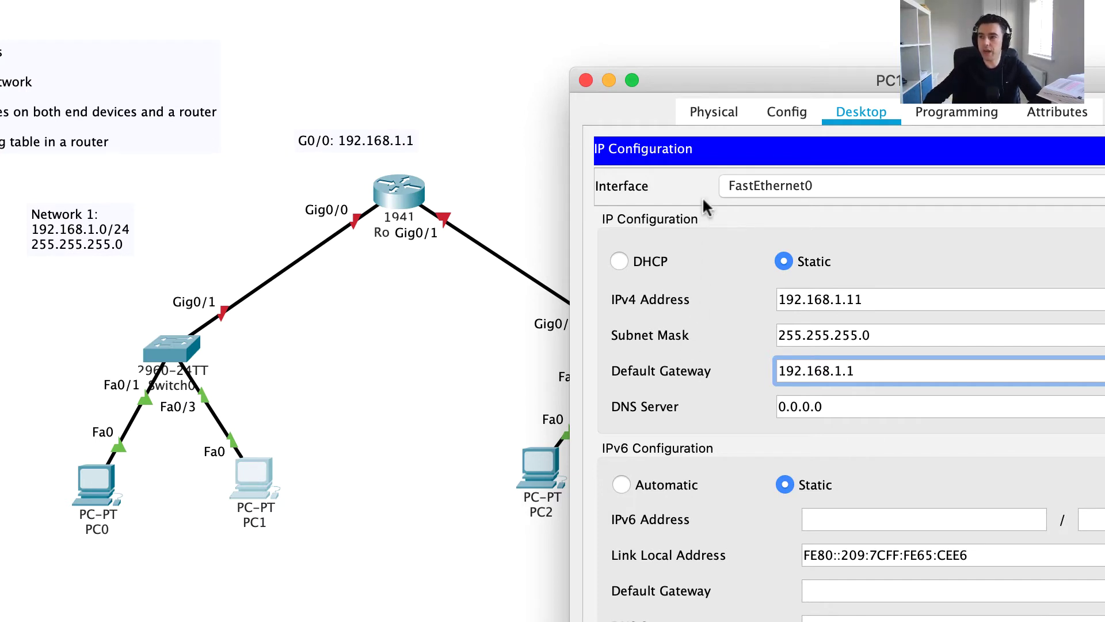
{"action": "left_click", "coordinate": [586, 81]}
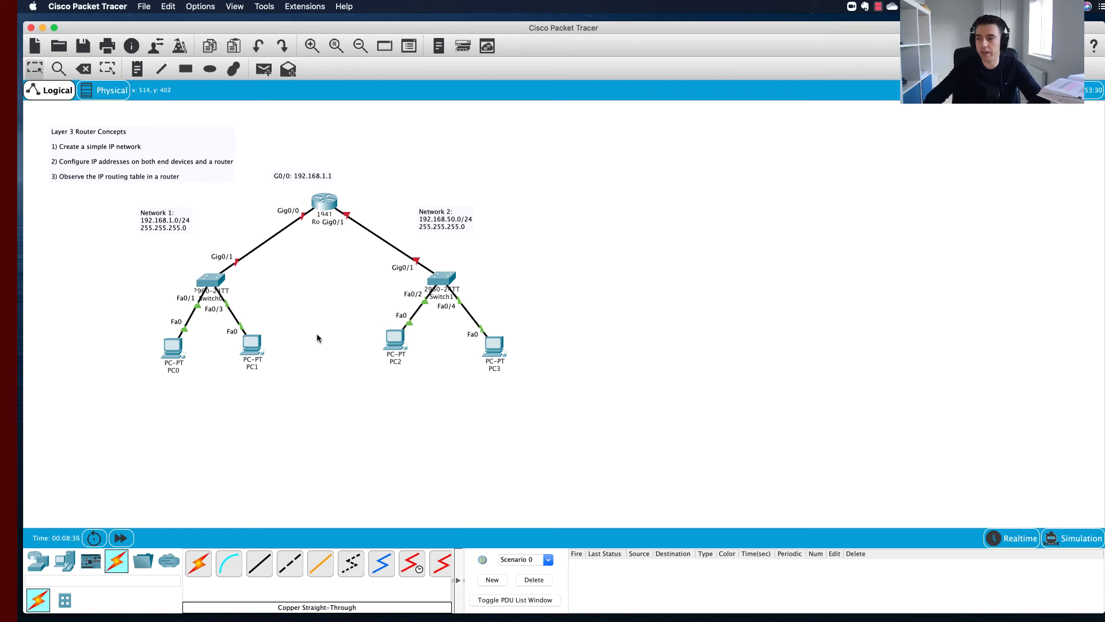
Switch to Simulation mode and list PC0's ARP table with "arp -a" in its Command Prompt
{"action": "left_click", "coordinate": [1073, 538]}
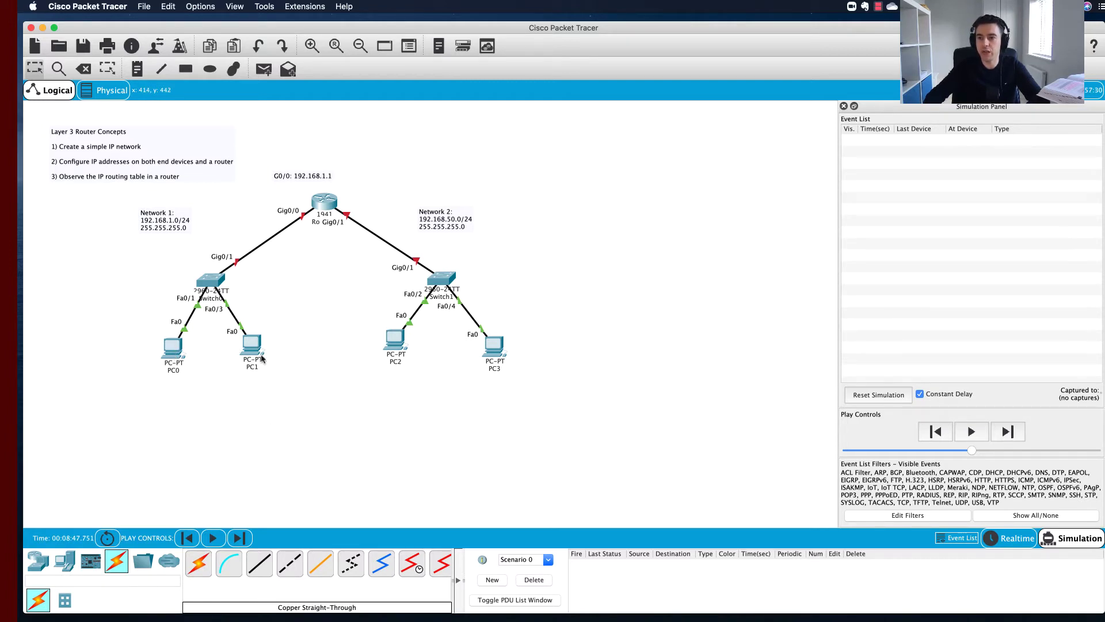
{"action": "left_click", "coordinate": [173, 347]}
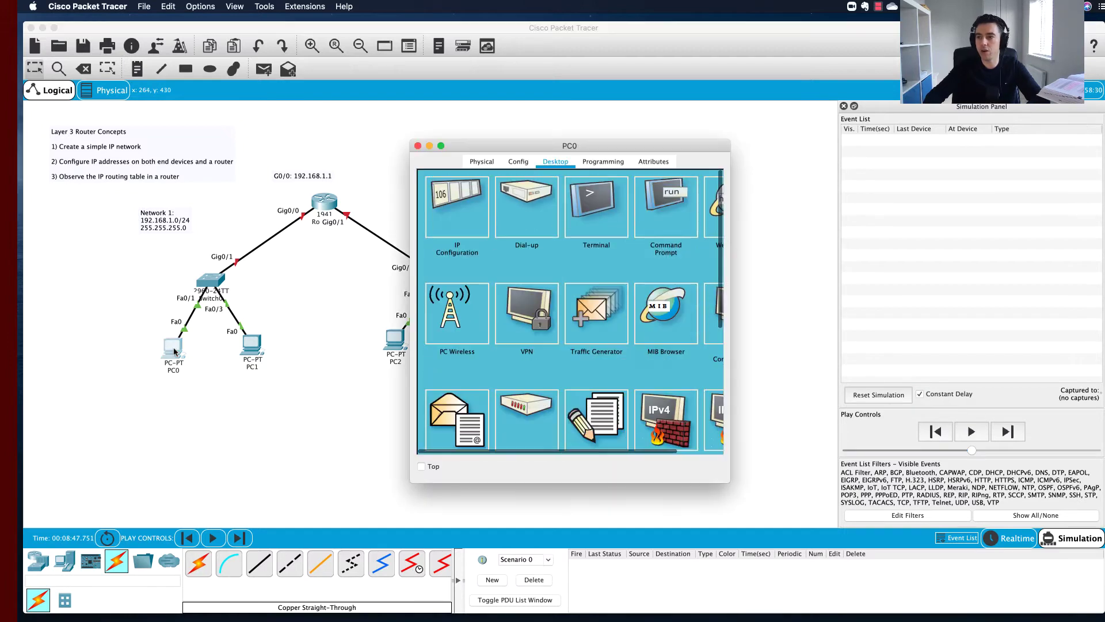
{"action": "left_click", "coordinate": [677, 205]}
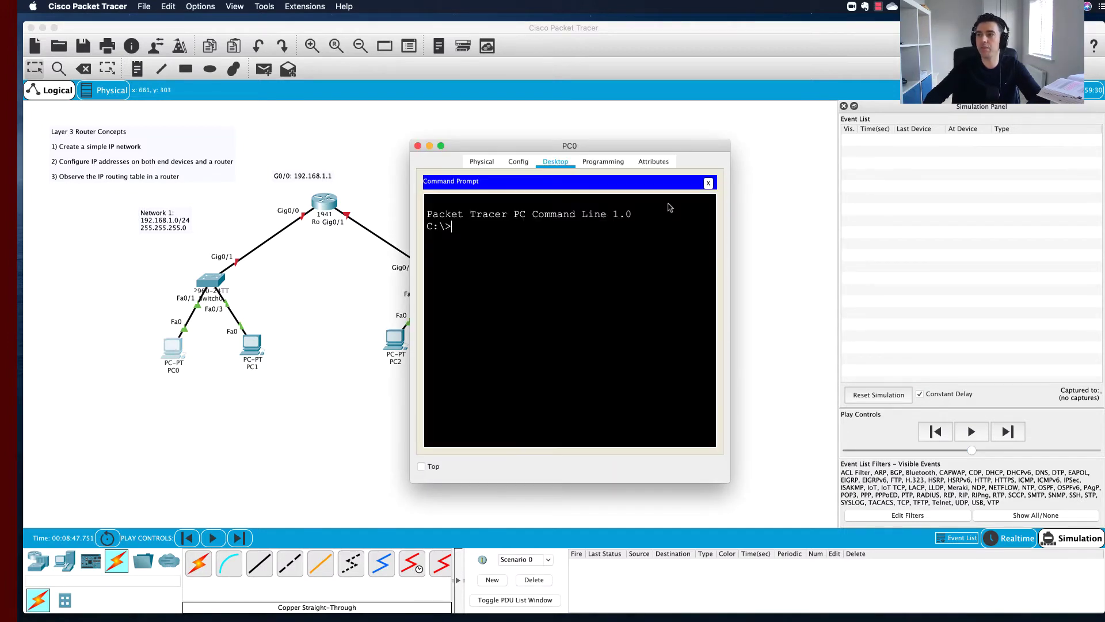
{"action": "left_click_drag", "start_coordinate": [523, 149], "coordinate": [691, 167]}
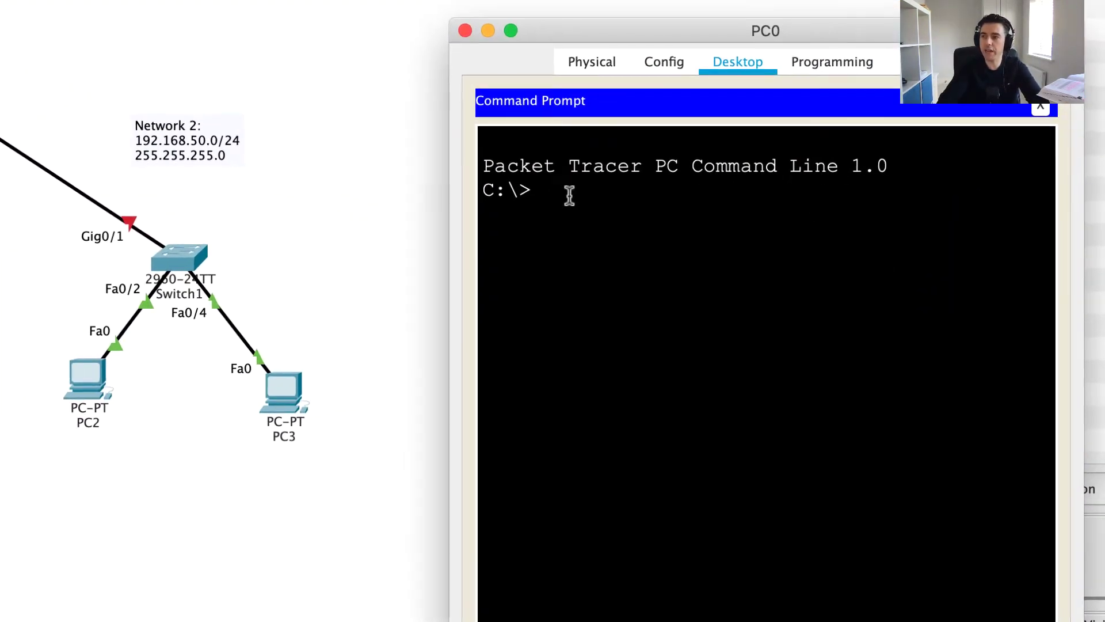
{"action": "type", "text": "arp"}
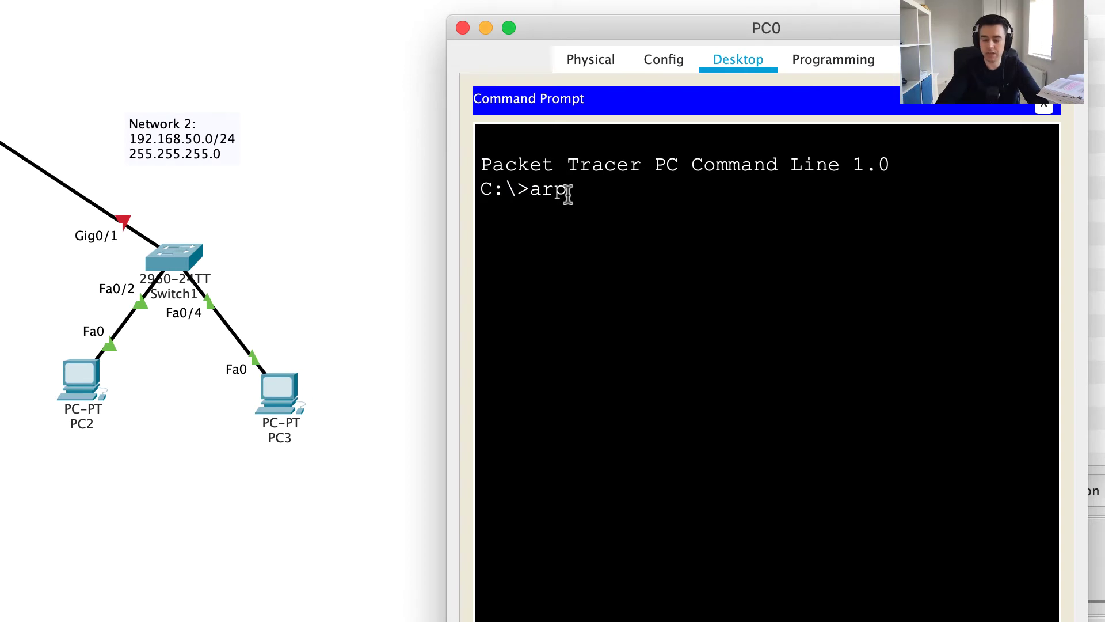
{"action": "type", "text": " -a"}
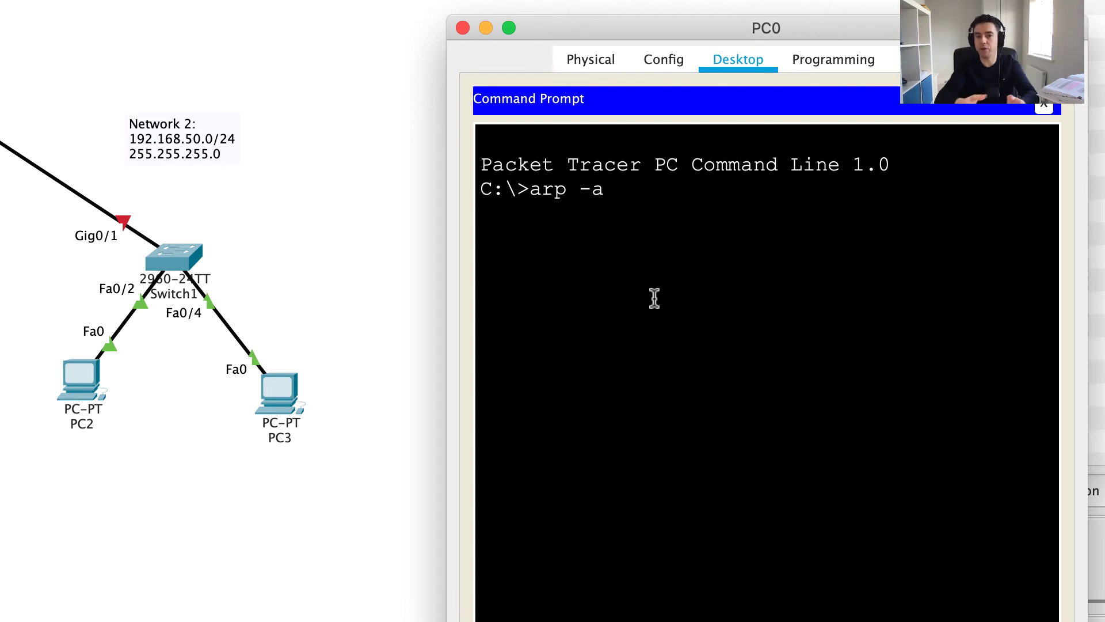
{"action": "key", "text": "Return"}
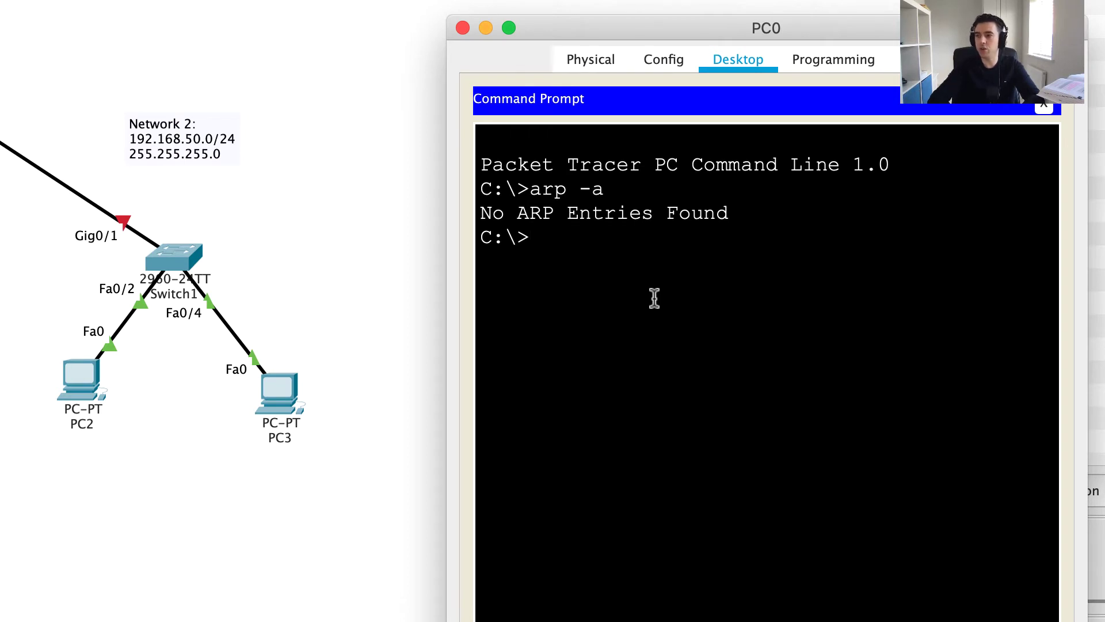
Ping PC1 at 192.168.1.11 from PC0's Command Prompt, with the window moved clear of the topology
{"action": "type", "text": "ping 192.1"}
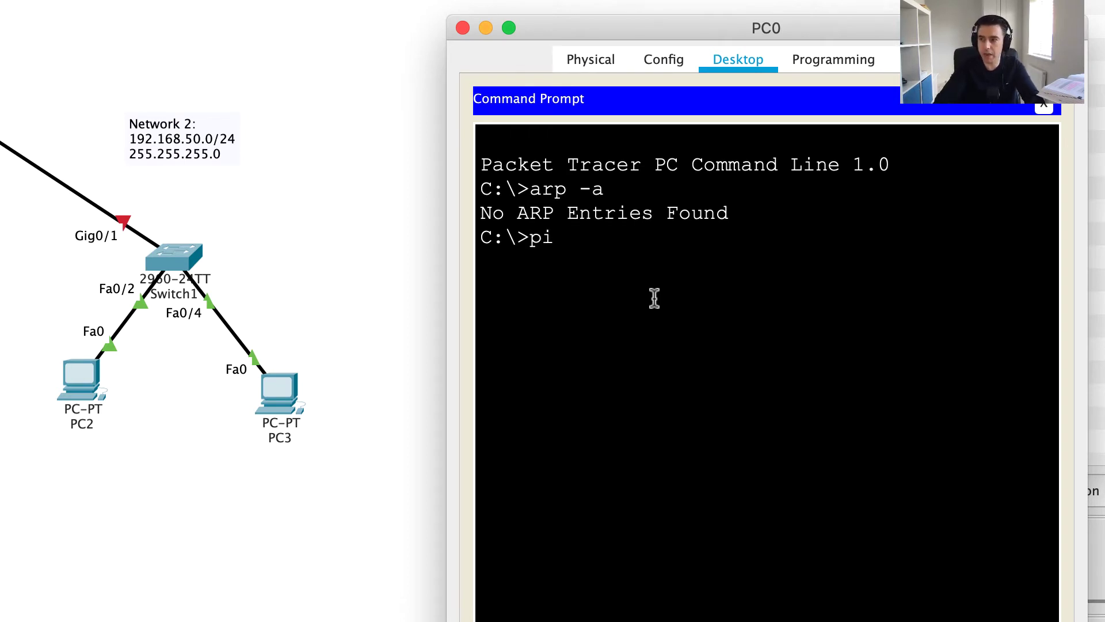
{"action": "type", "text": "68.1.11"}
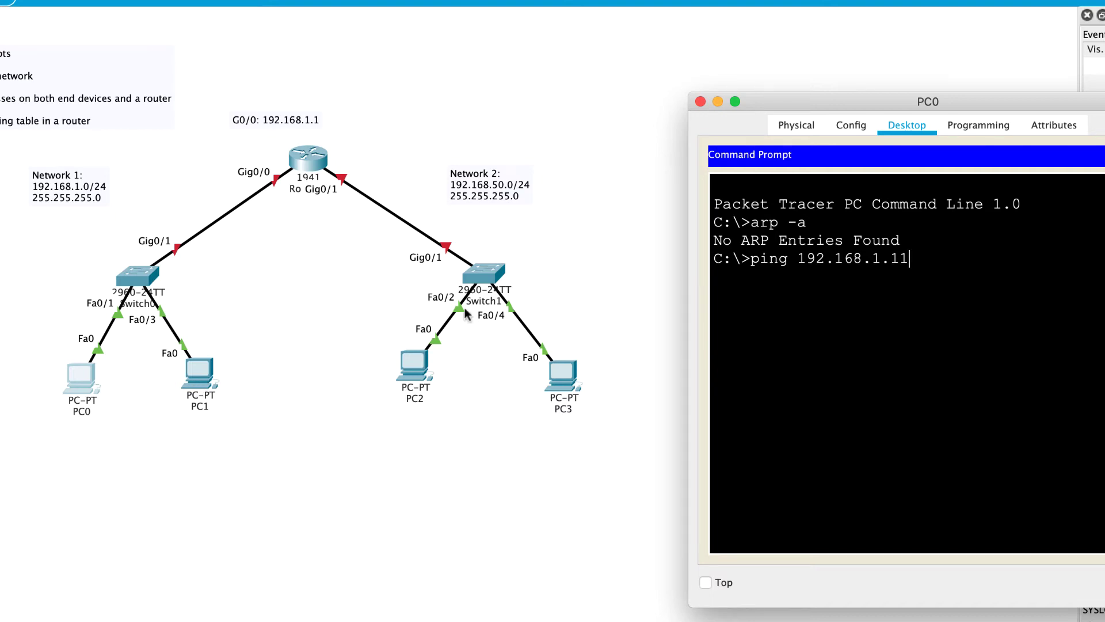
{"action": "left_click_drag", "start_coordinate": [981, 104], "coordinate": [877, 116]}
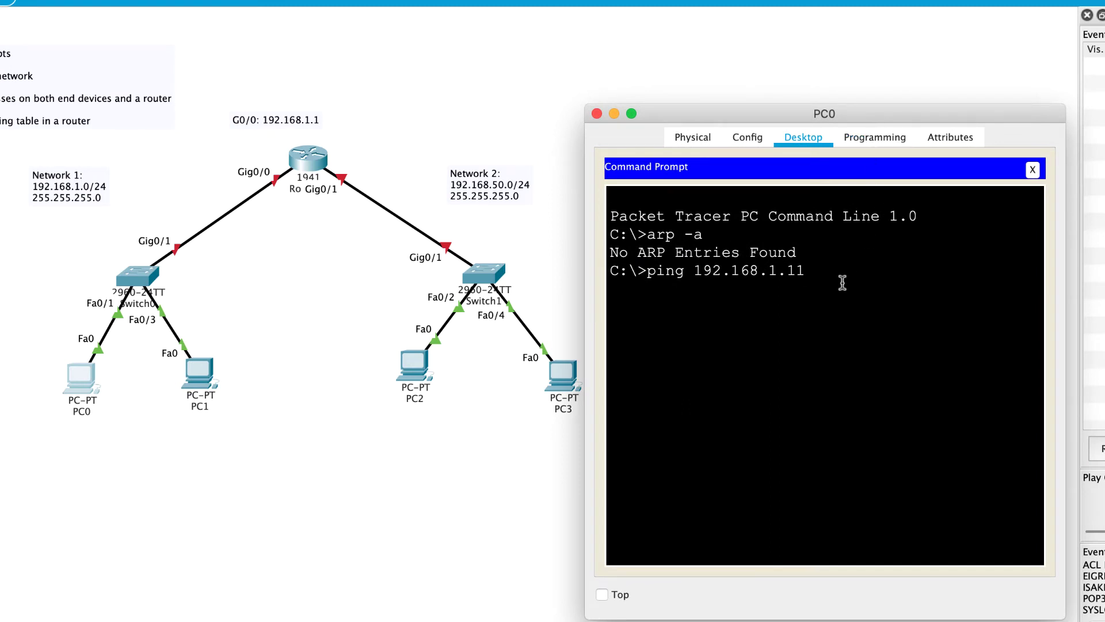
{"action": "key", "text": "Return"}
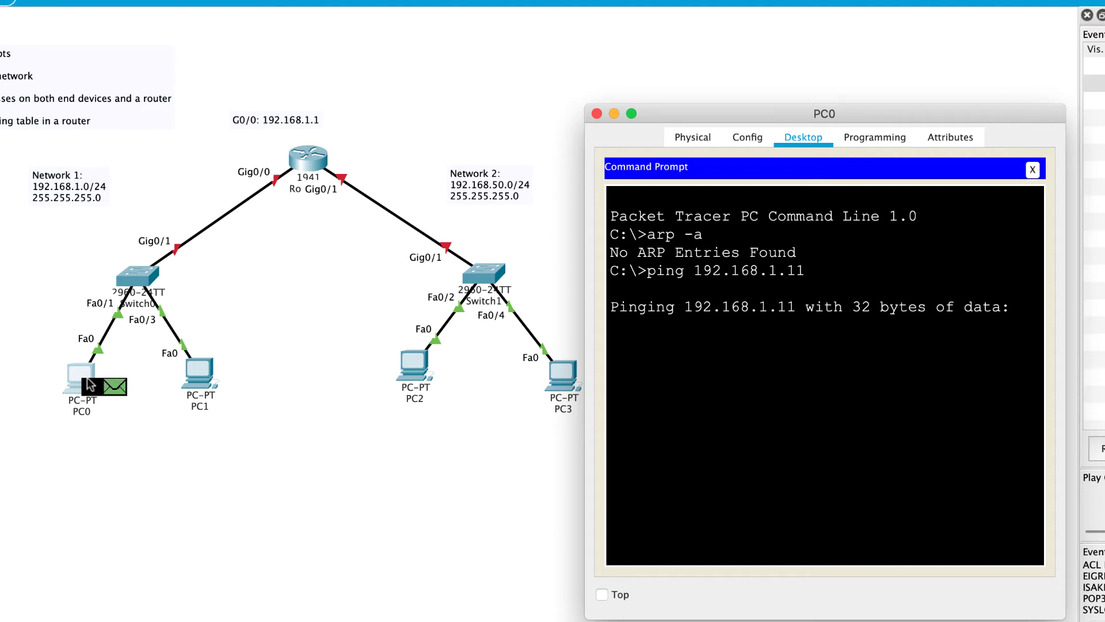
Examine the source and target MAC and IP addresses in the outbound PDU details of PC0's ARP packet
{"action": "left_click", "coordinate": [118, 388]}
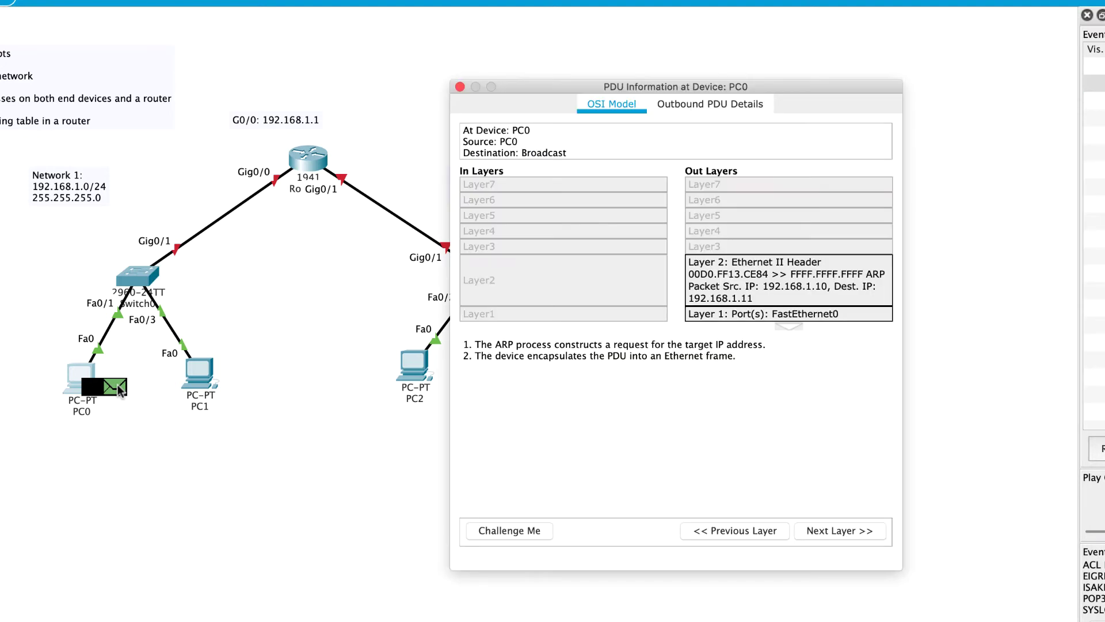
{"action": "left_click", "coordinate": [698, 106]}
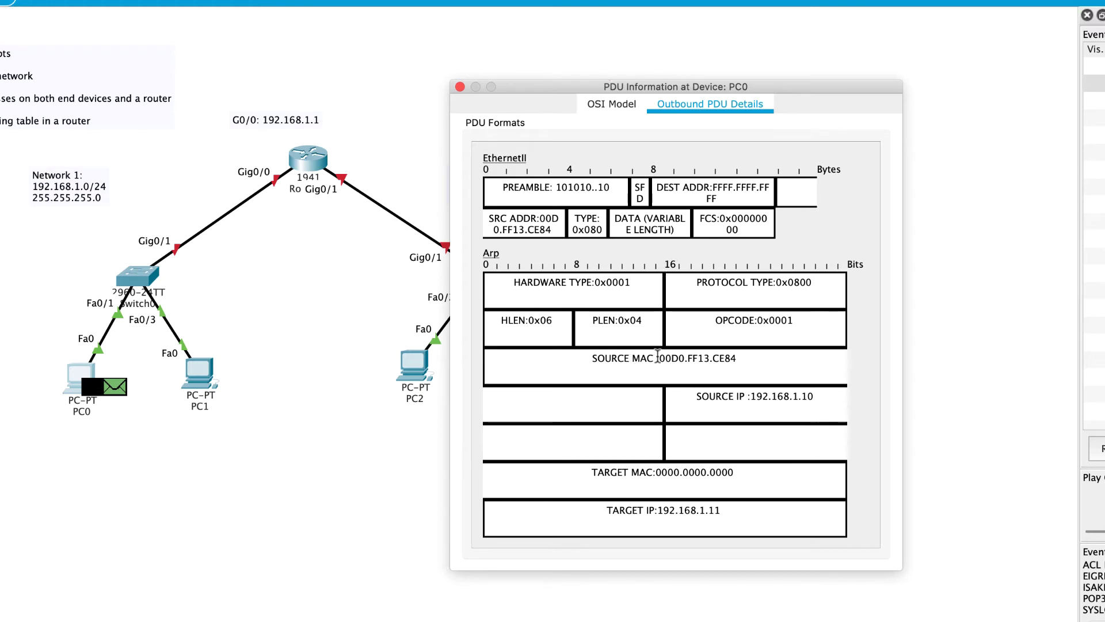
{"action": "left_click_drag", "start_coordinate": [658, 359], "coordinate": [745, 361]}
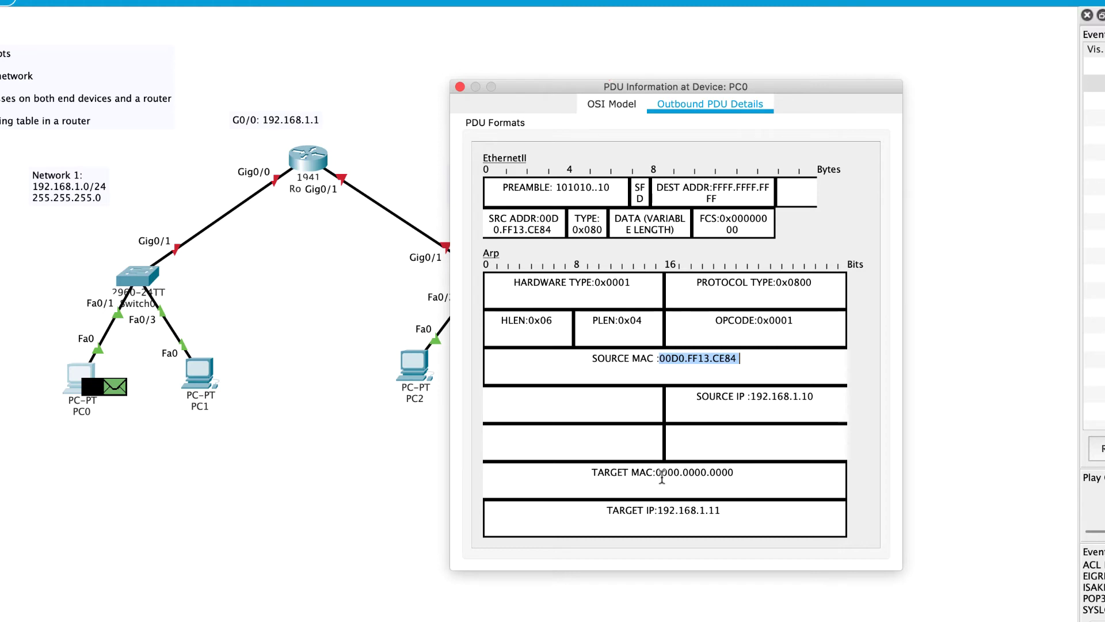
{"action": "left_click_drag", "start_coordinate": [652, 472], "coordinate": [757, 472]}
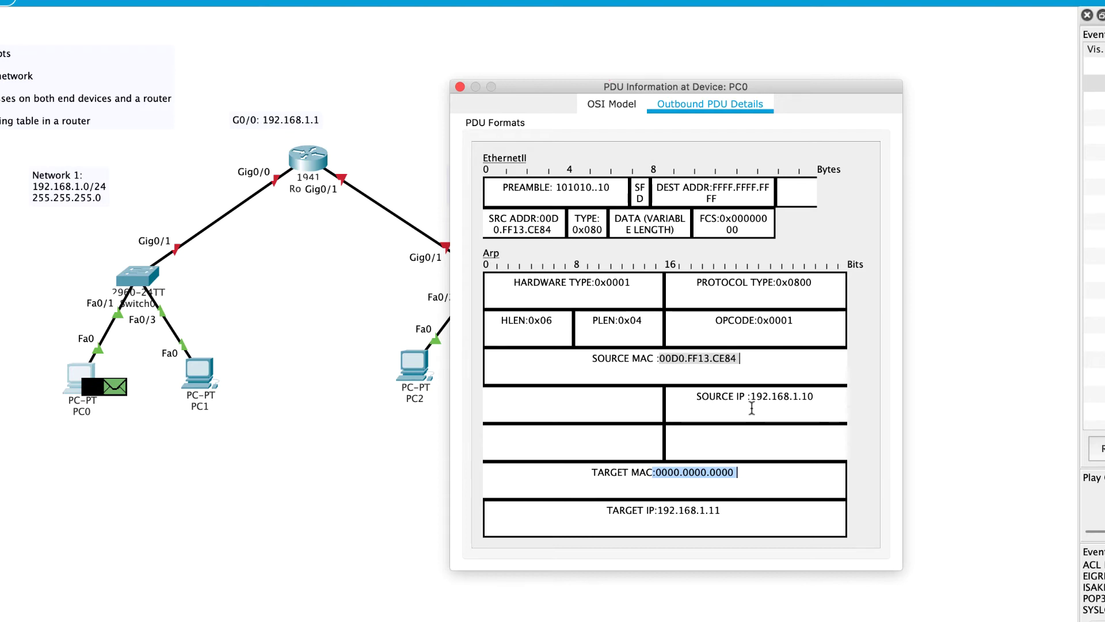
{"action": "left_click_drag", "start_coordinate": [750, 398], "coordinate": [841, 397]}
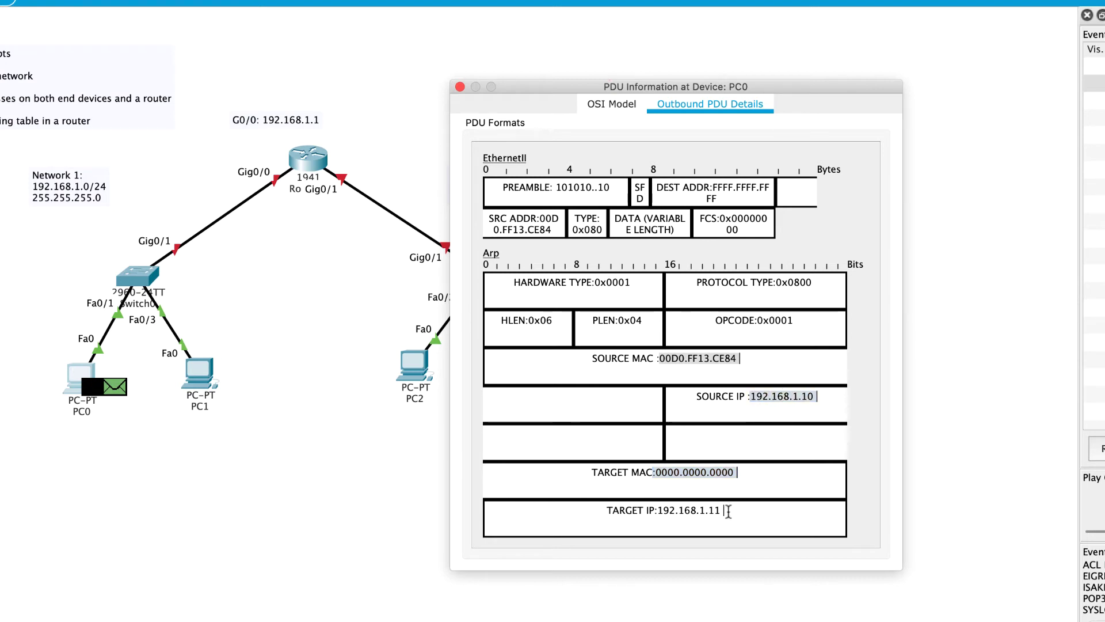
{"action": "left_click_drag", "start_coordinate": [726, 511], "coordinate": [587, 511]}
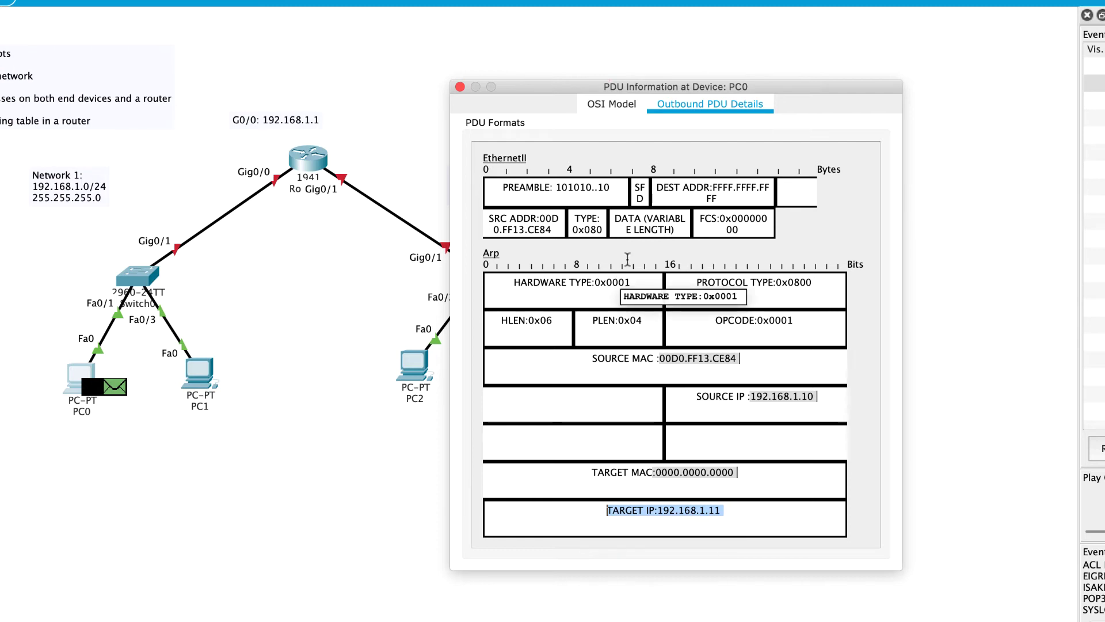
Step the simulation forward to move the ARP packet to Switch0, and close the PDU information window
{"action": "key", "text": "alt+c"}
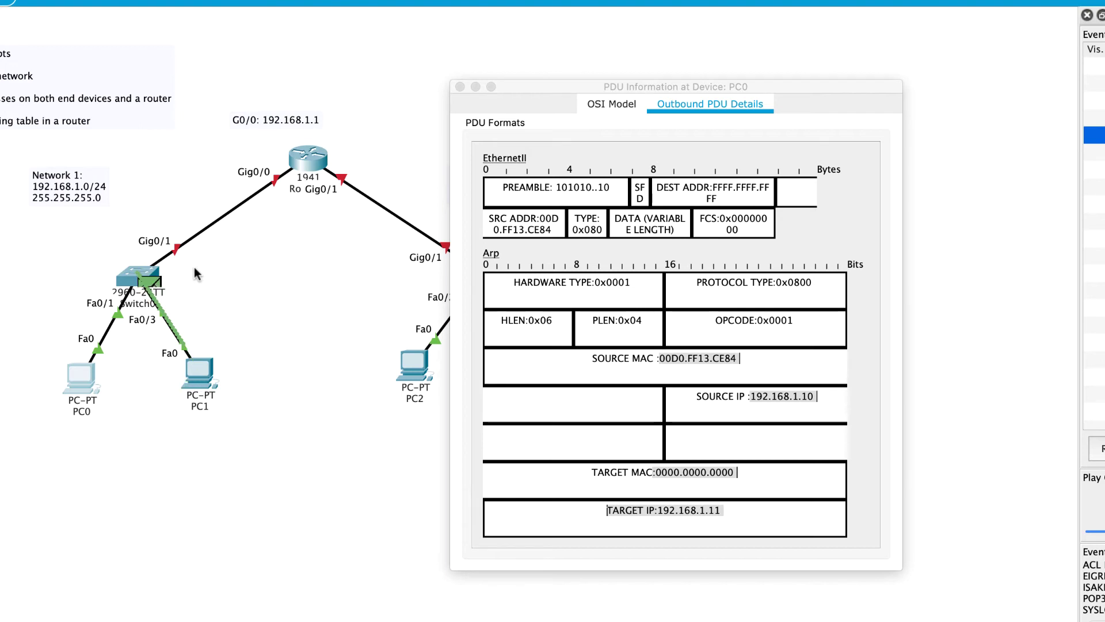
{"action": "left_click", "coordinate": [460, 86]}
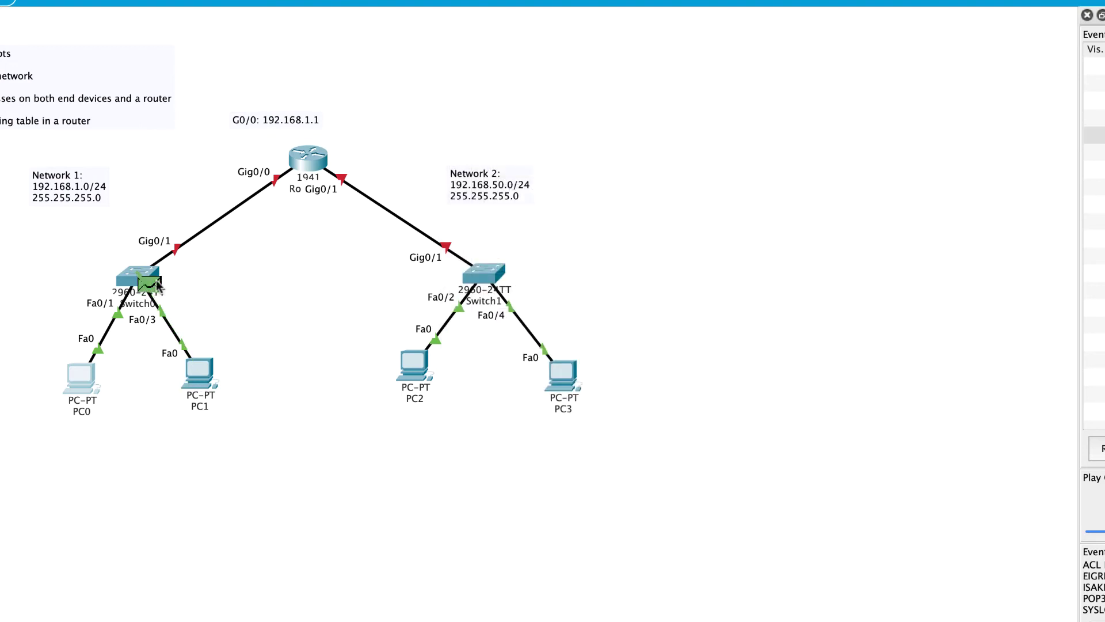
Examine the source MAC in the outbound PDU details of the ARP reply at Switch0, and check PC0's Command Prompt
{"action": "left_click", "coordinate": [151, 284]}
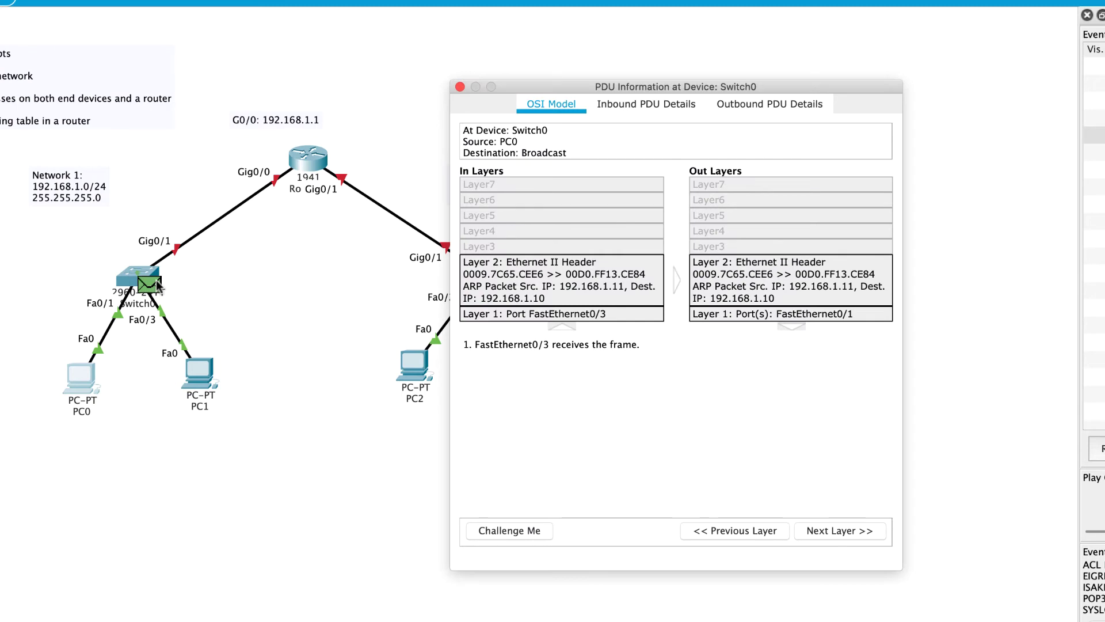
{"action": "left_click", "coordinate": [755, 105]}
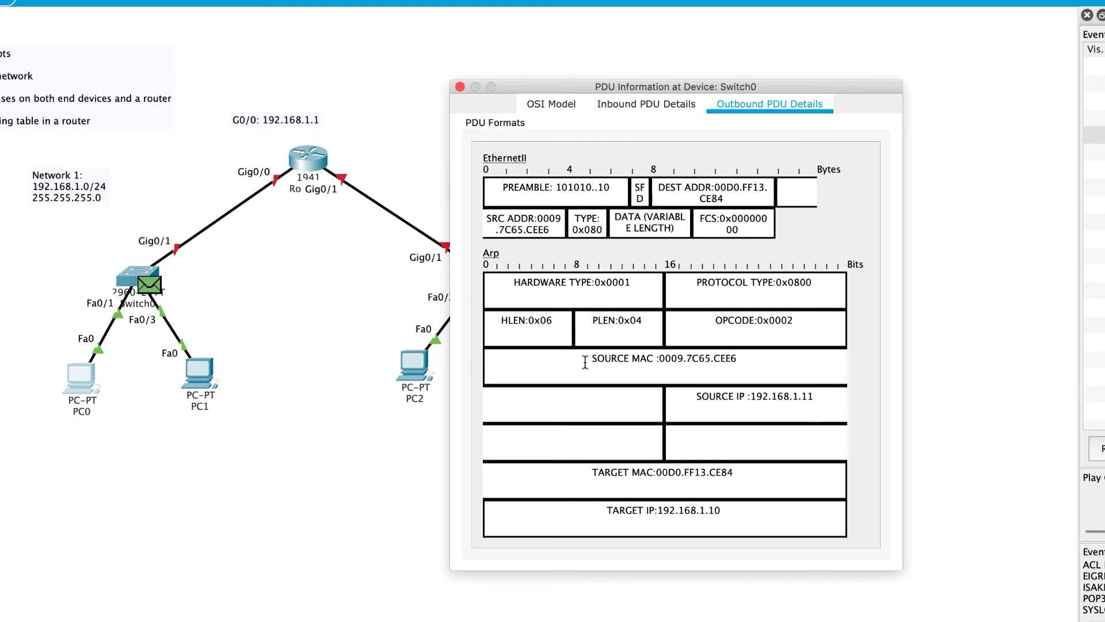
{"action": "left_click_drag", "start_coordinate": [589, 358], "coordinate": [737, 359]}
{"action": "left_click", "coordinate": [740, 359]}
{"action": "left_click", "coordinate": [460, 86]}
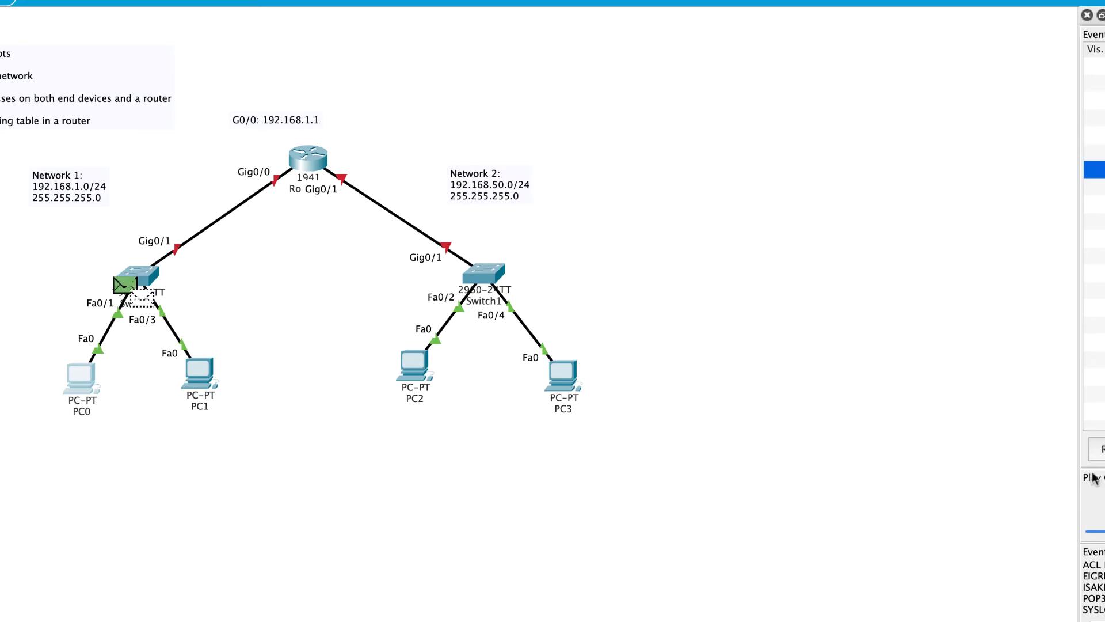
{"action": "left_click", "coordinate": [81, 380]}
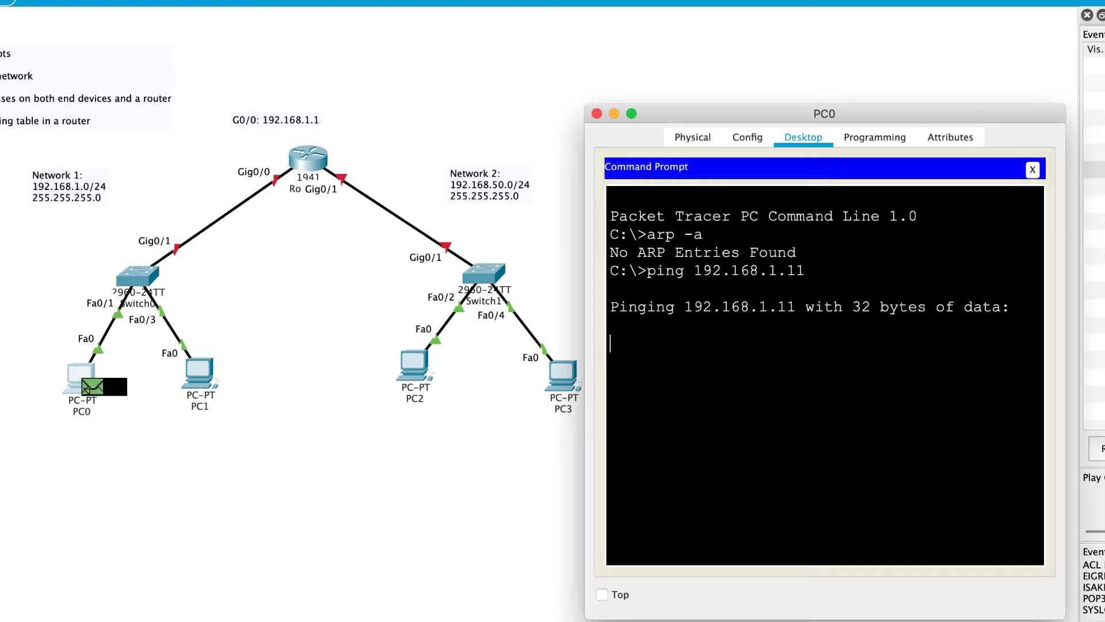
{"action": "left_click", "coordinate": [597, 114]}
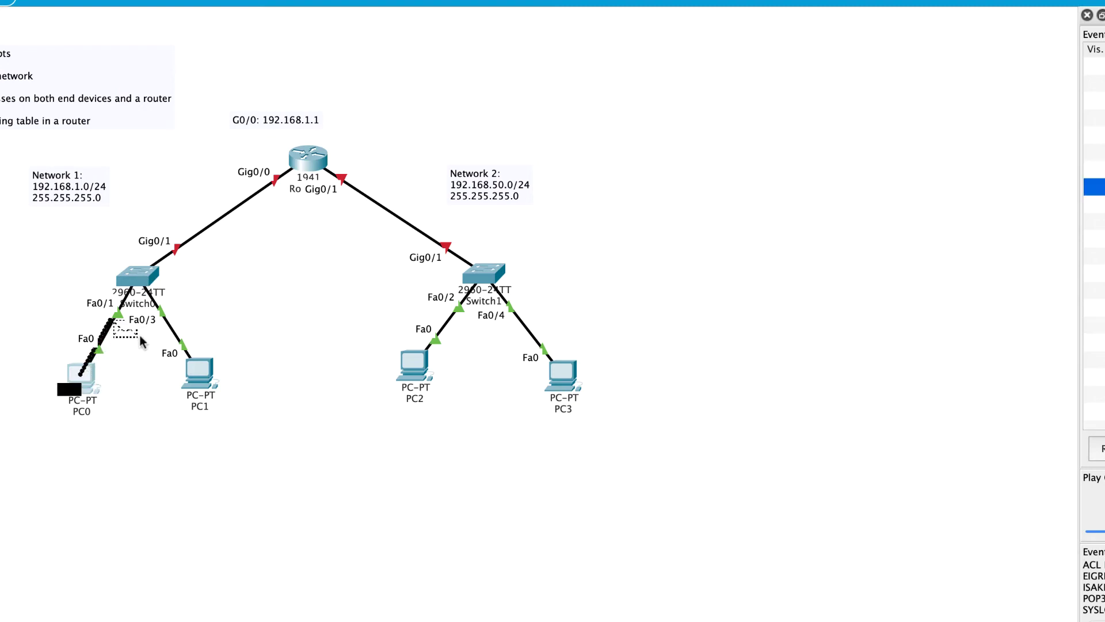
Examine the source and destination MAC addresses in the outbound PDU details of the ping packet at Switch0
{"action": "left_click", "coordinate": [151, 283]}
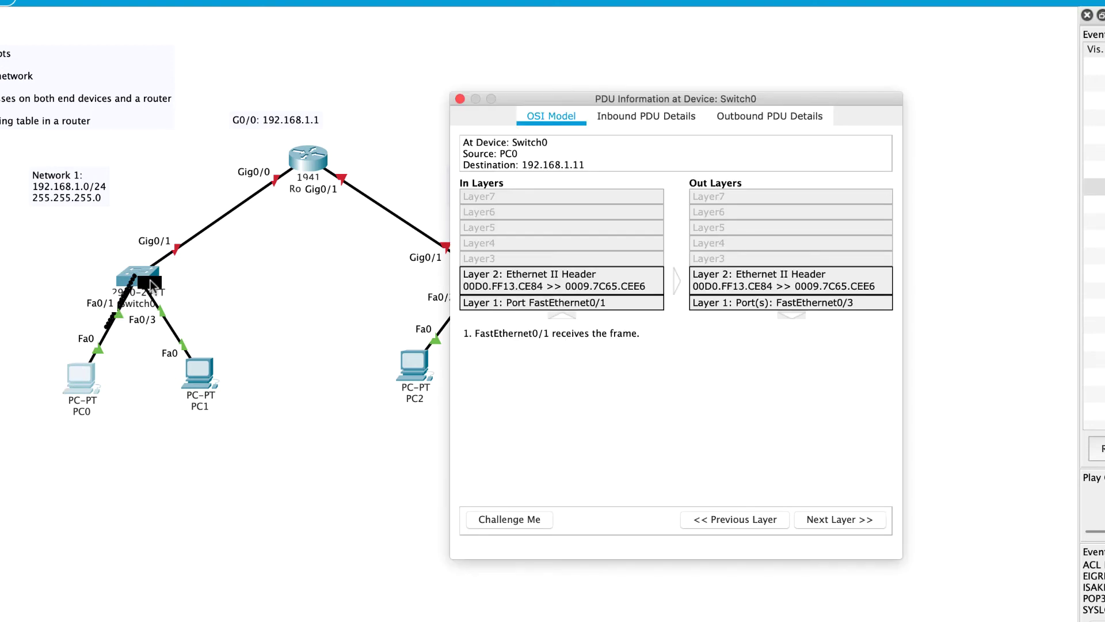
{"action": "left_click", "coordinate": [754, 109]}
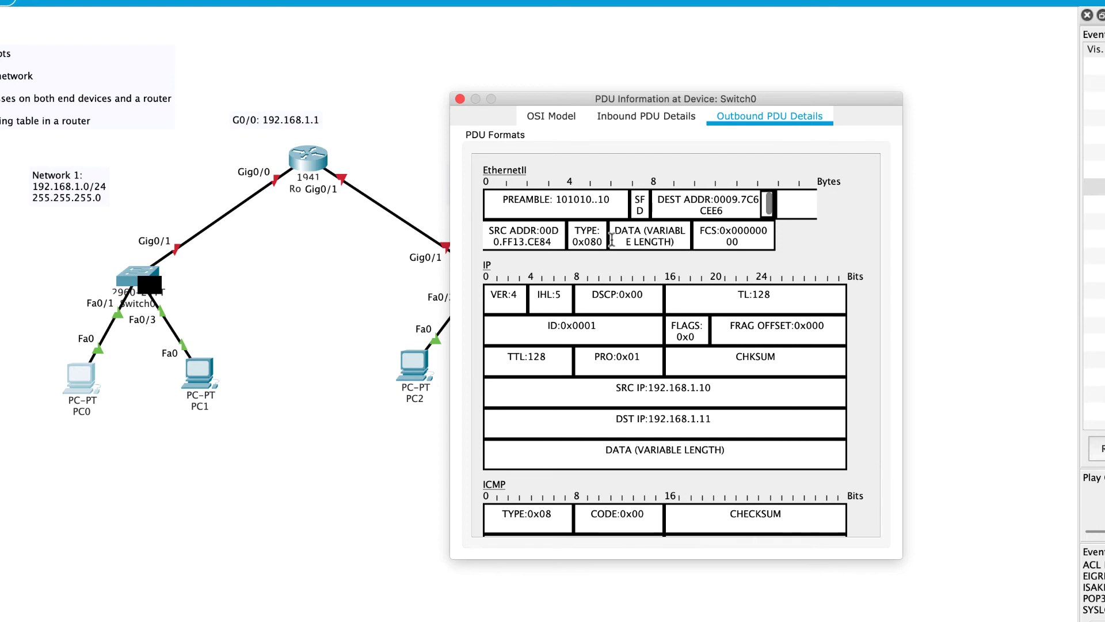
{"action": "left_click_drag", "start_coordinate": [555, 240], "coordinate": [528, 241]}
{"action": "left_click_drag", "start_coordinate": [727, 211], "coordinate": [716, 211]}
{"action": "double_click", "coordinate": [716, 211]}
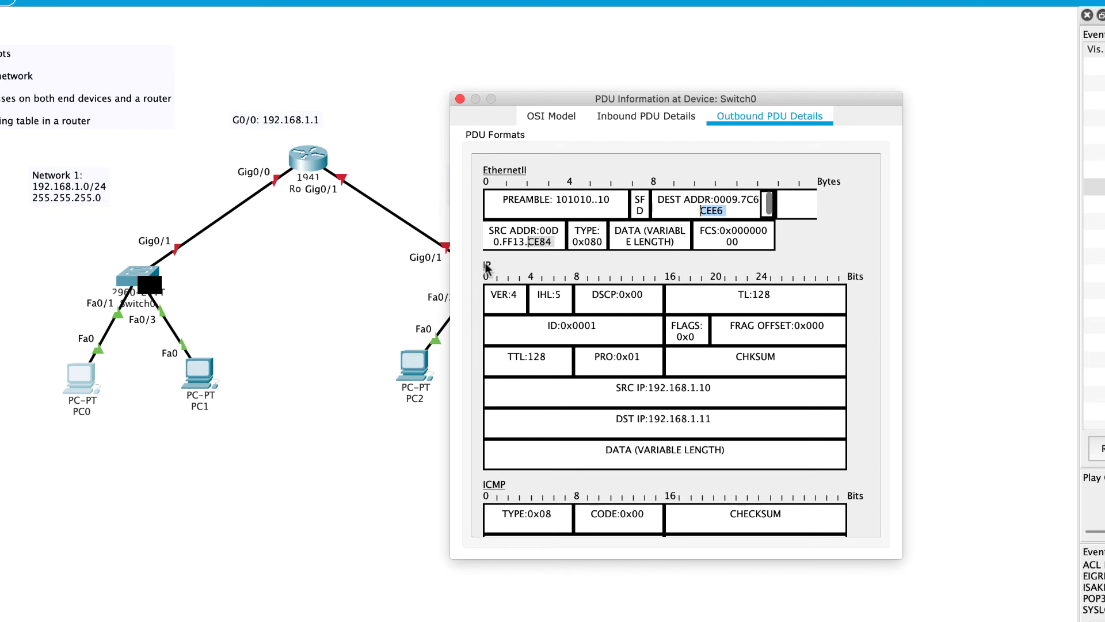
Examine the source and destination IP addresses in the IP header of the ping packet at Switch0
{"action": "left_click_drag", "start_coordinate": [729, 391], "coordinate": [607, 383]}
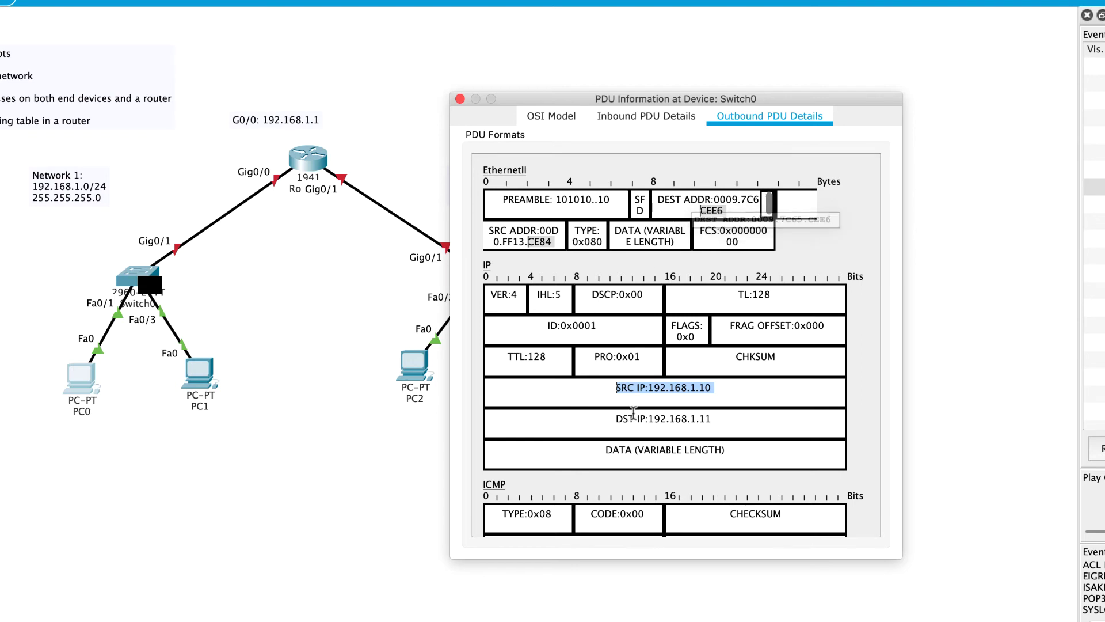
{"action": "left_click", "coordinate": [633, 390]}
{"action": "left_click_drag", "start_coordinate": [612, 388], "coordinate": [712, 391]}
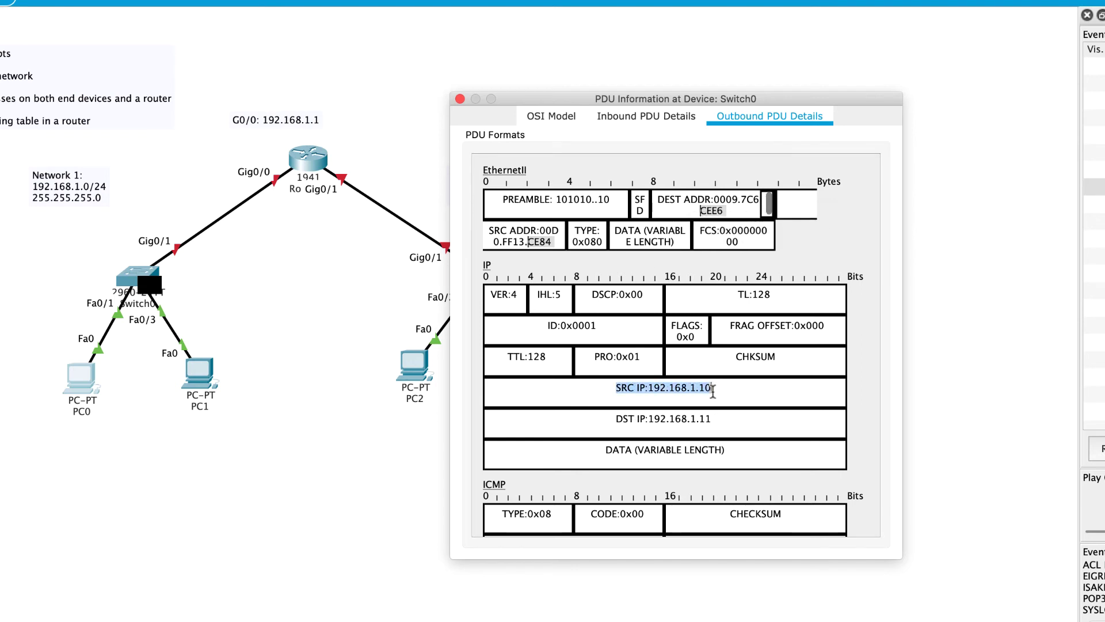
{"action": "left_click", "coordinate": [716, 388]}
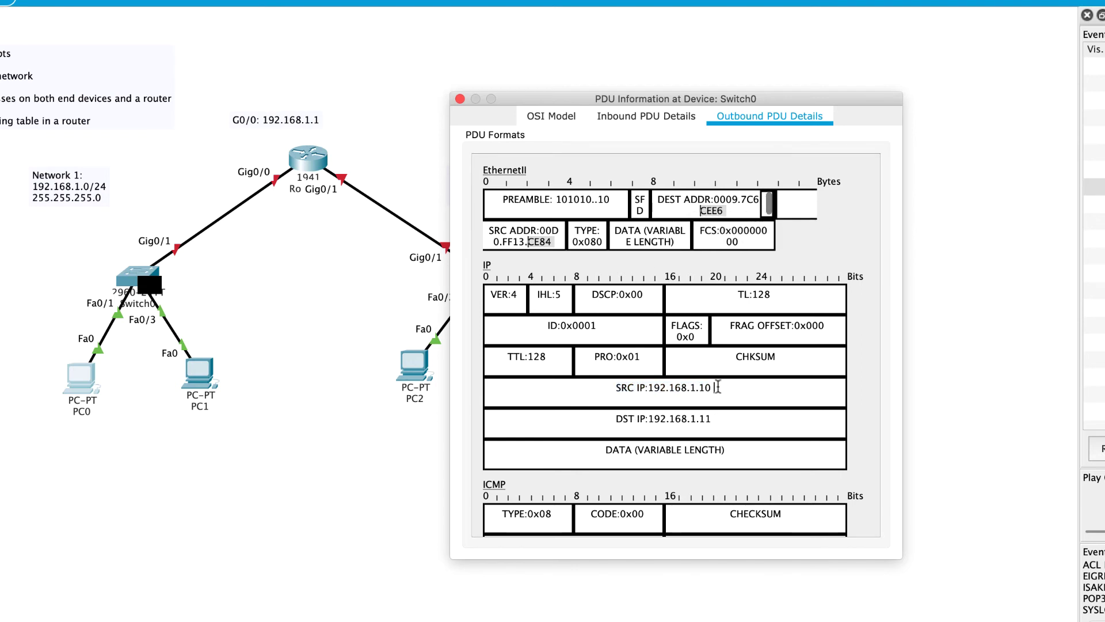
{"action": "left_click_drag", "start_coordinate": [717, 388], "coordinate": [605, 388]}
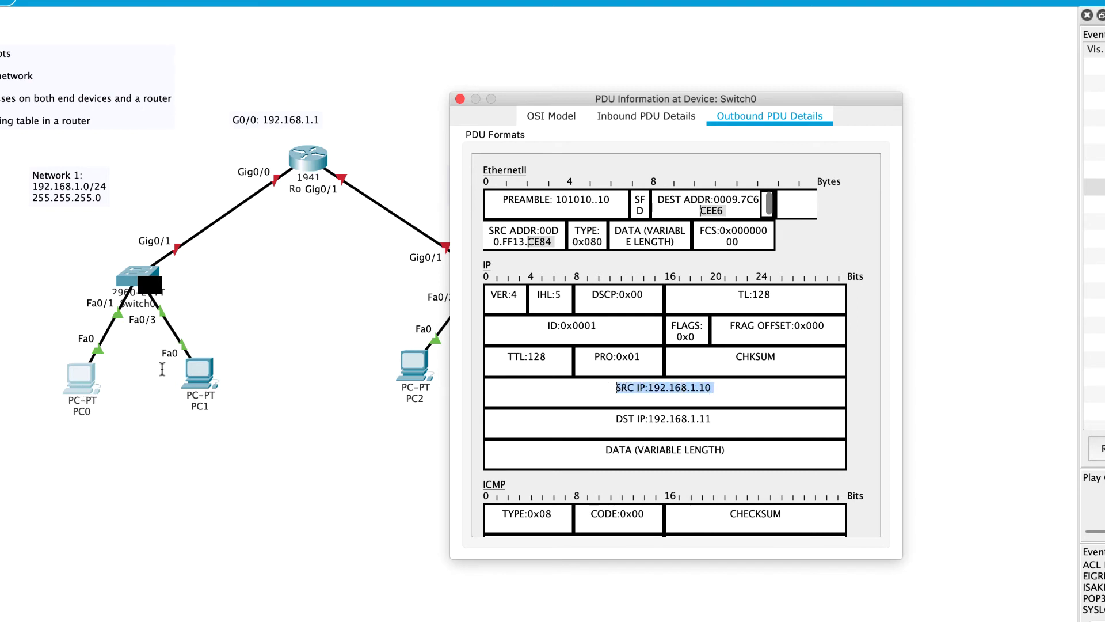
{"action": "left_click_drag", "start_coordinate": [738, 419], "coordinate": [596, 418]}
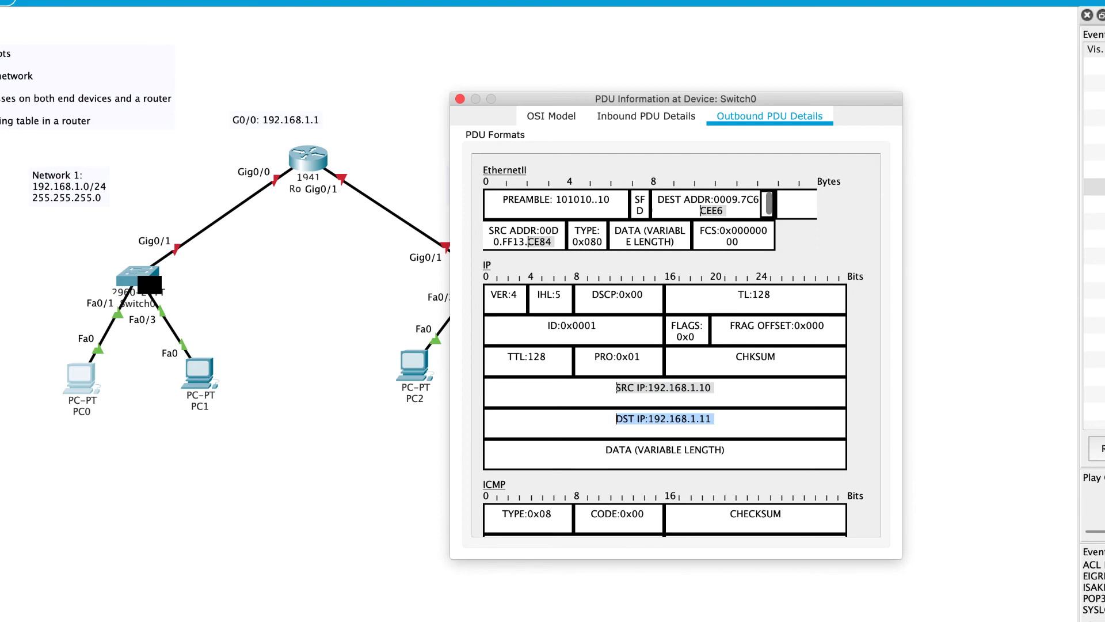
Advance the simulation to deliver the ping packet to PC1, and reposition PC0's Command Prompt below the topology
{"action": "left_click", "coordinate": [1094, 204]}
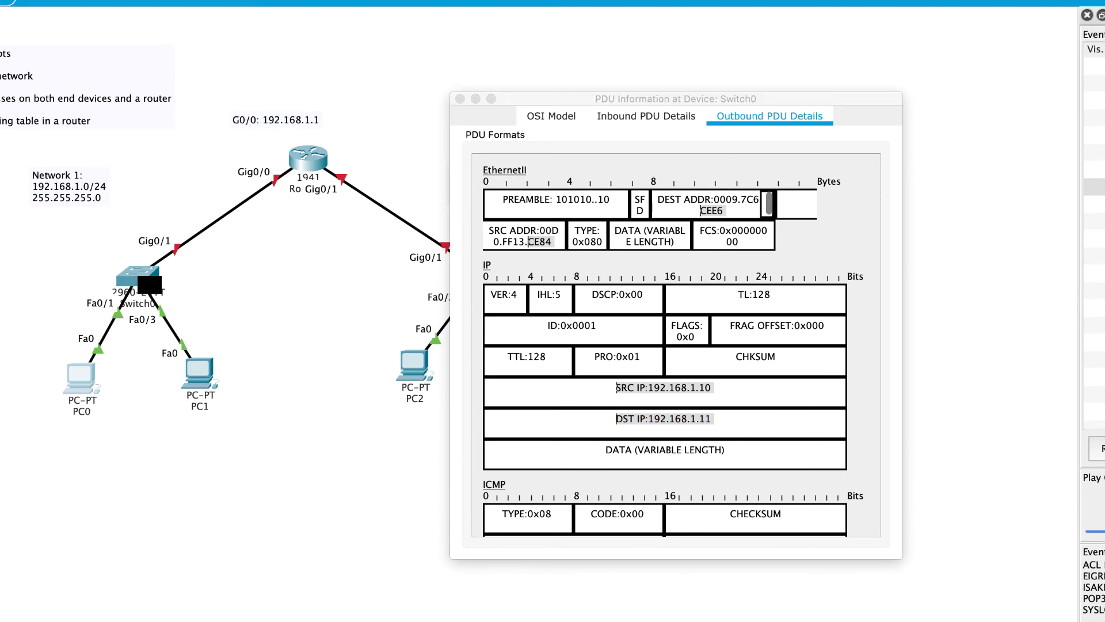
{"action": "left_click", "coordinate": [86, 380]}
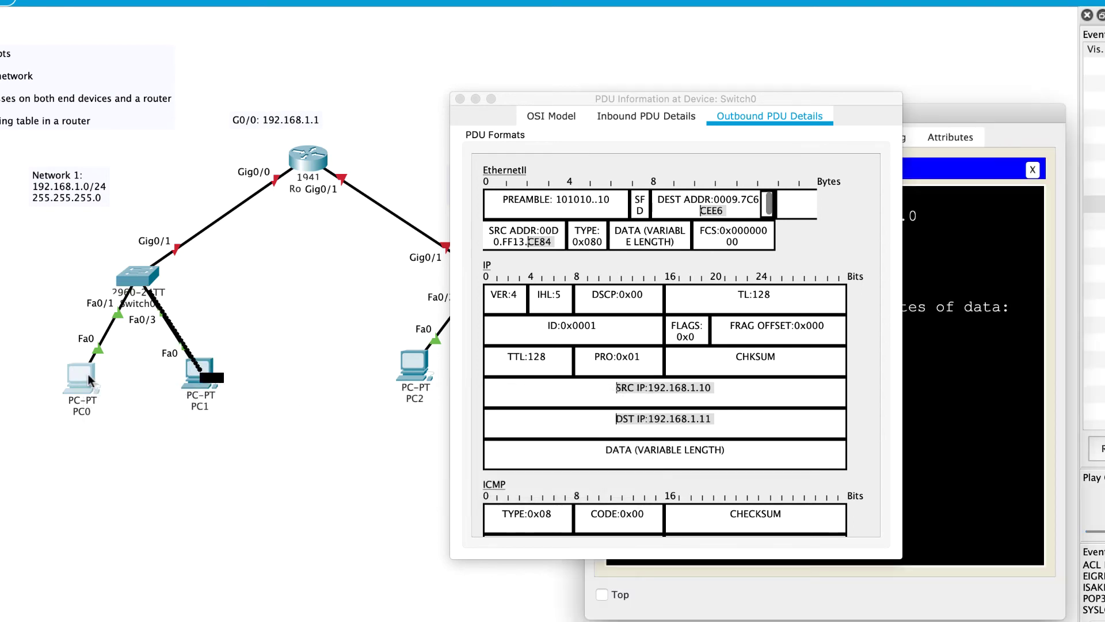
{"action": "left_click_drag", "start_coordinate": [976, 118], "coordinate": [1104, 152]}
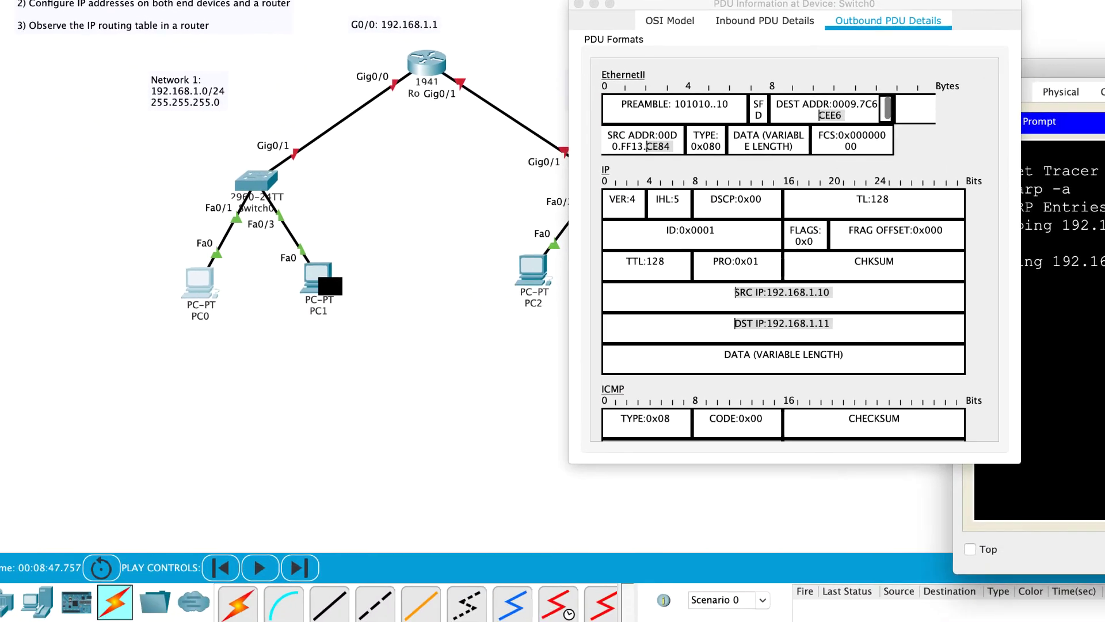
{"action": "left_click_drag", "start_coordinate": [1082, 148], "coordinate": [249, 209]}
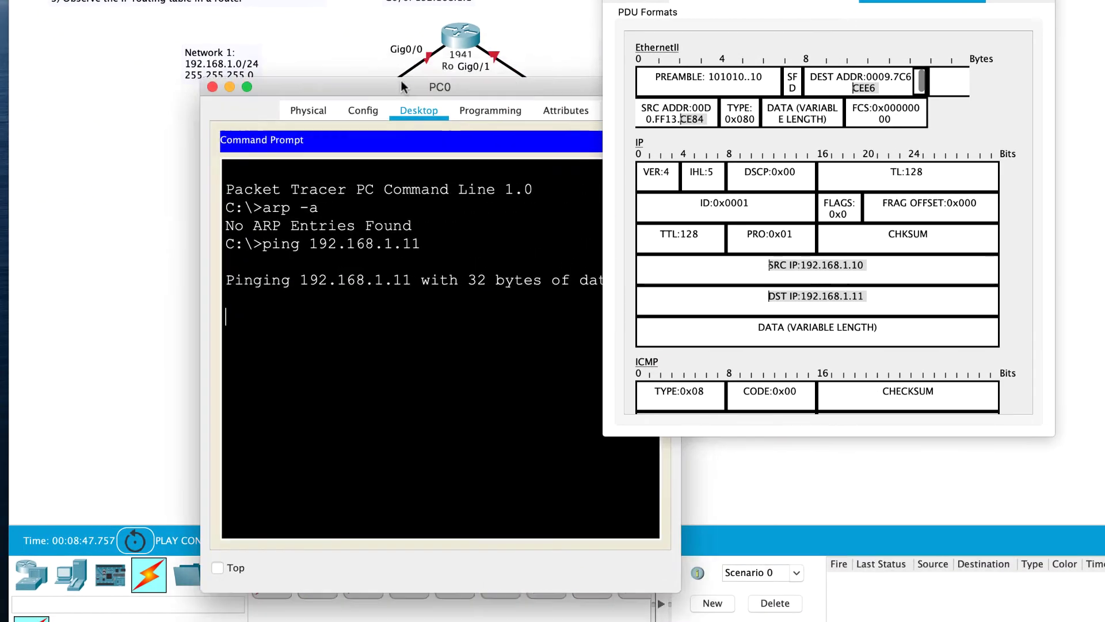
{"action": "left_click_drag", "start_coordinate": [402, 87], "coordinate": [227, 322]}
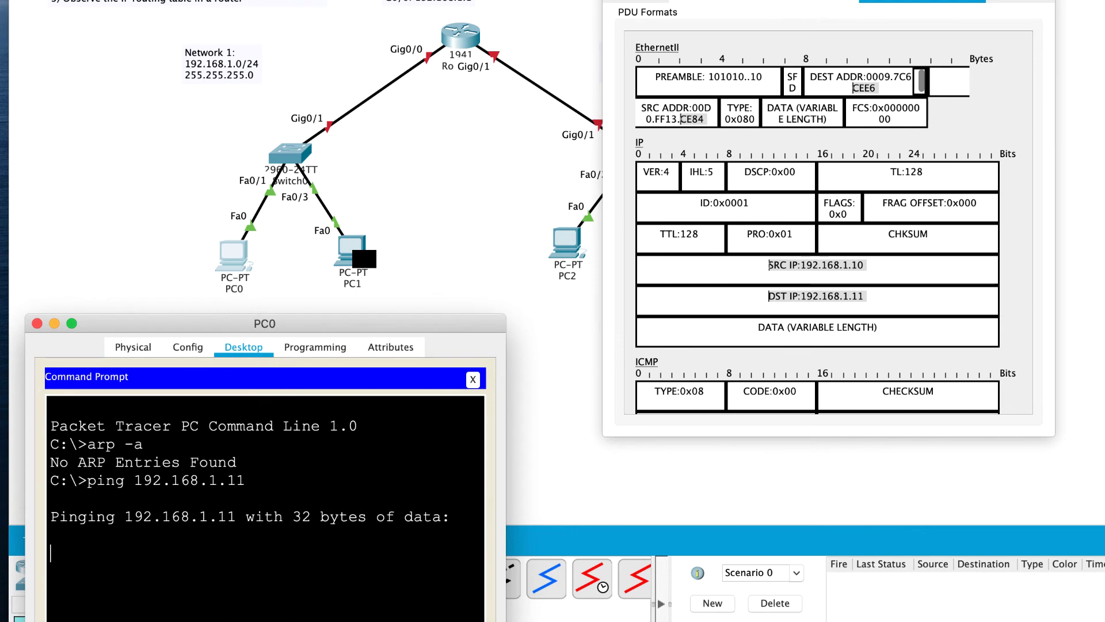
{"action": "left_click", "coordinate": [362, 236]}
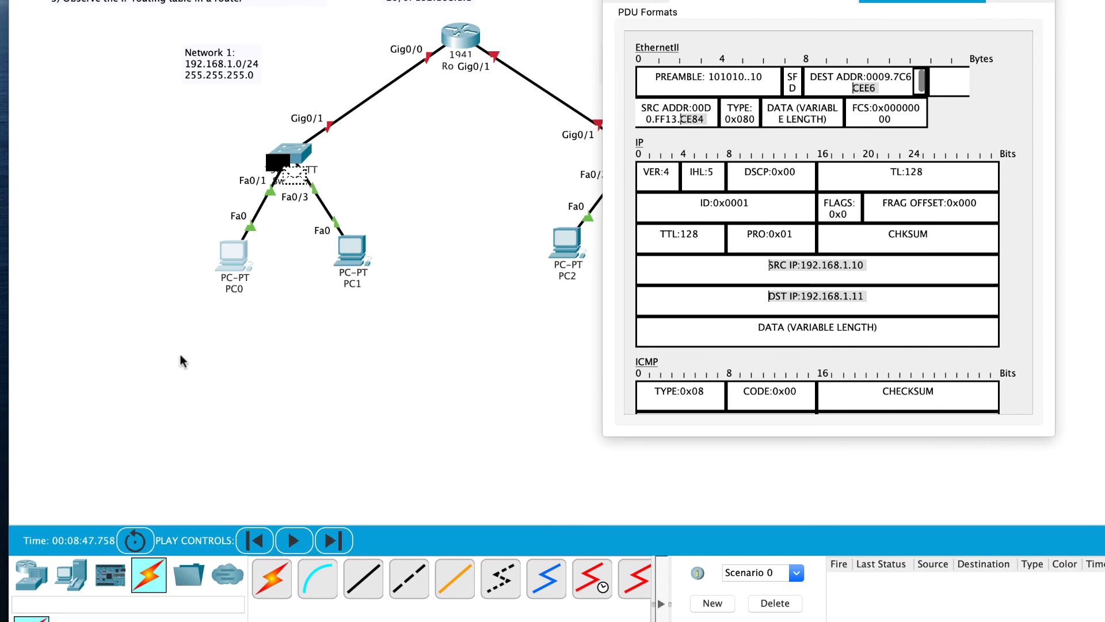
Bring up PC0's Command Prompt and examine the first ping reply from PC1
{"action": "mouse_move", "coordinate": [235, 259]}
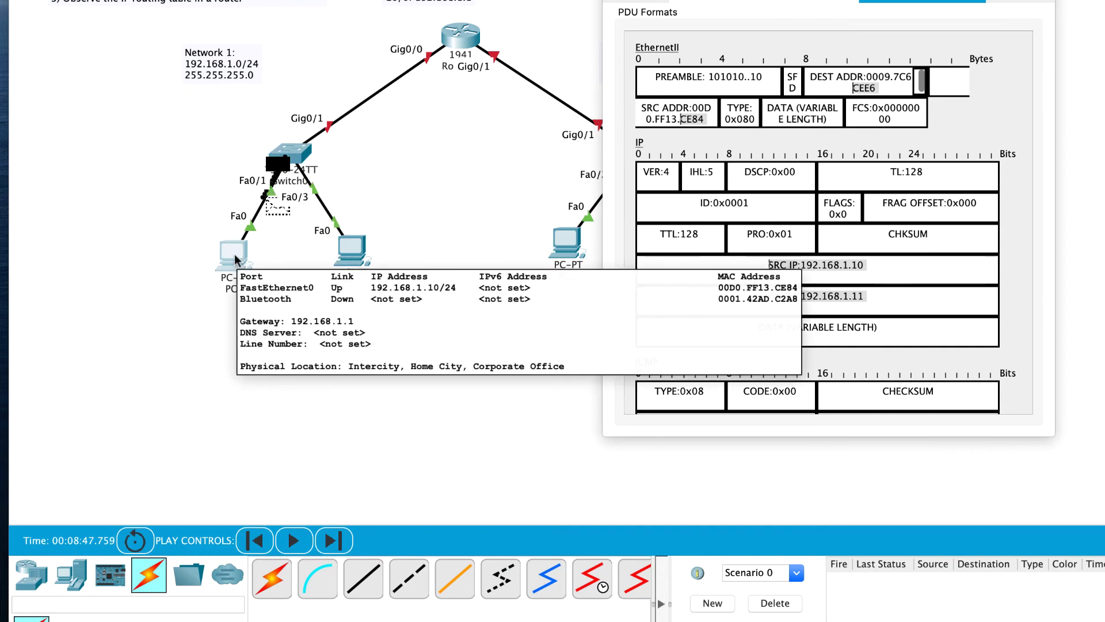
{"action": "left_click", "coordinate": [235, 259]}
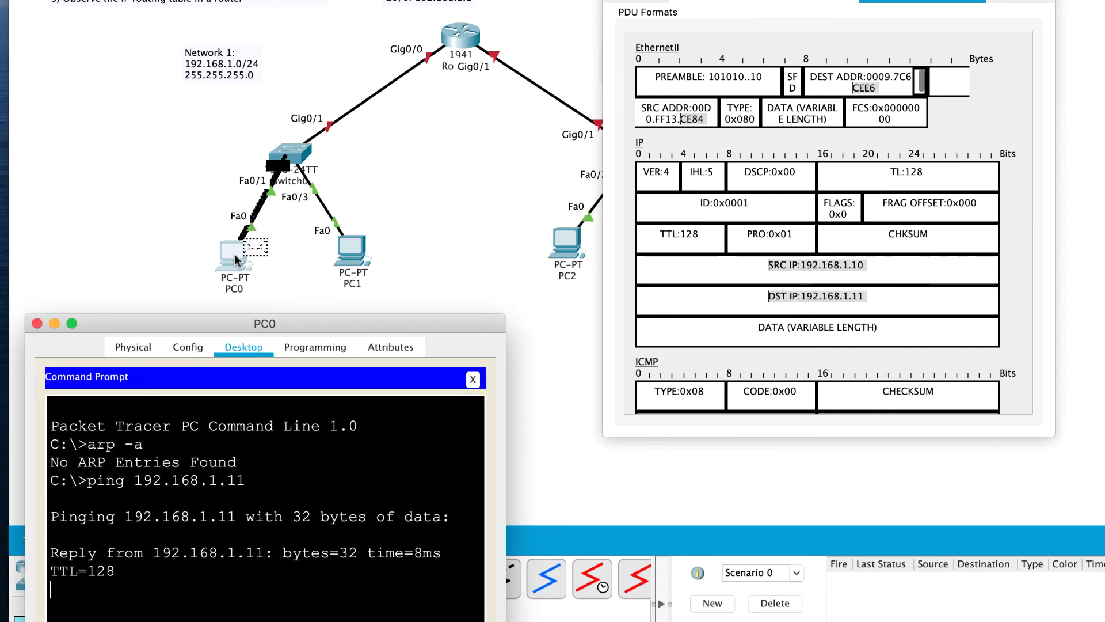
{"action": "left_click_drag", "start_coordinate": [117, 571], "coordinate": [44, 554]}
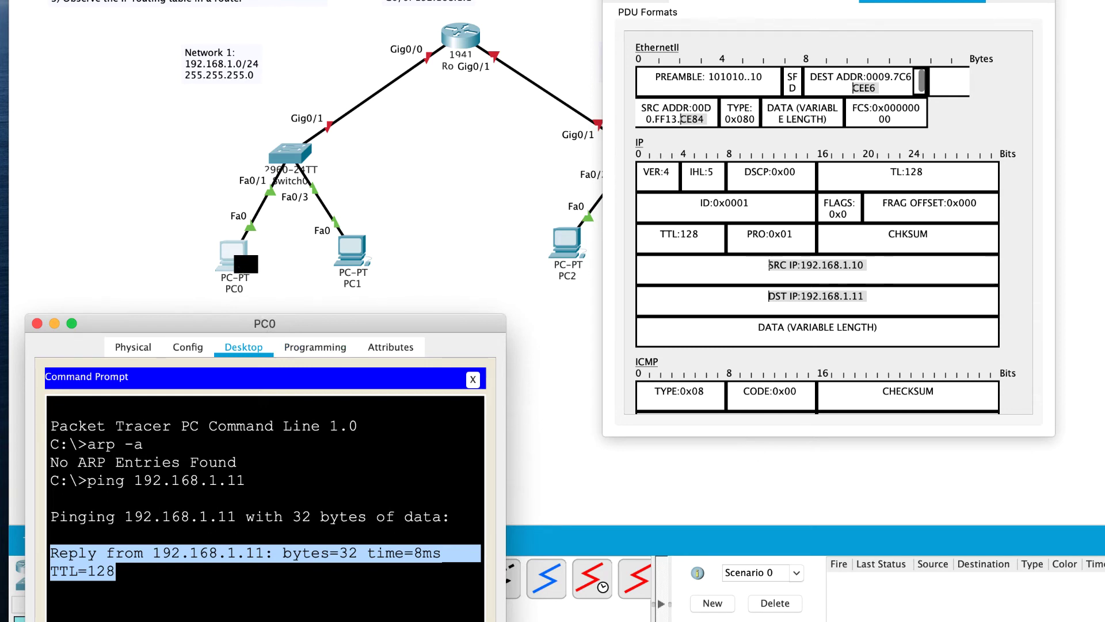
Follow the second ping exchange through the topology, check its reply in PC0's Command Prompt, and close the window
{"action": "left_click", "coordinate": [244, 236]}
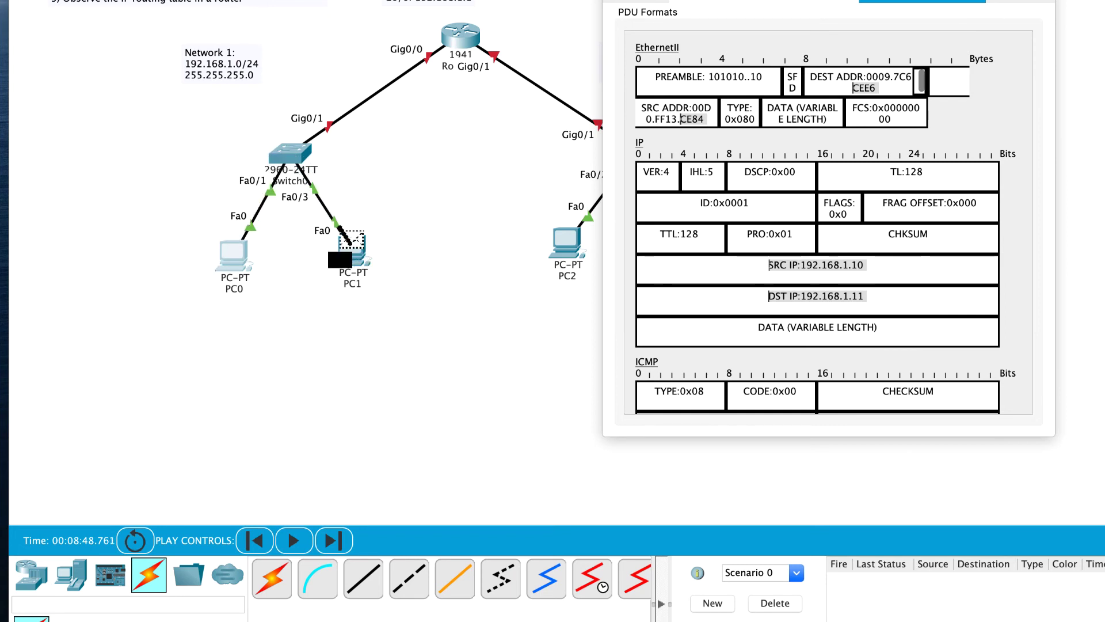
{"action": "left_click", "coordinate": [233, 266]}
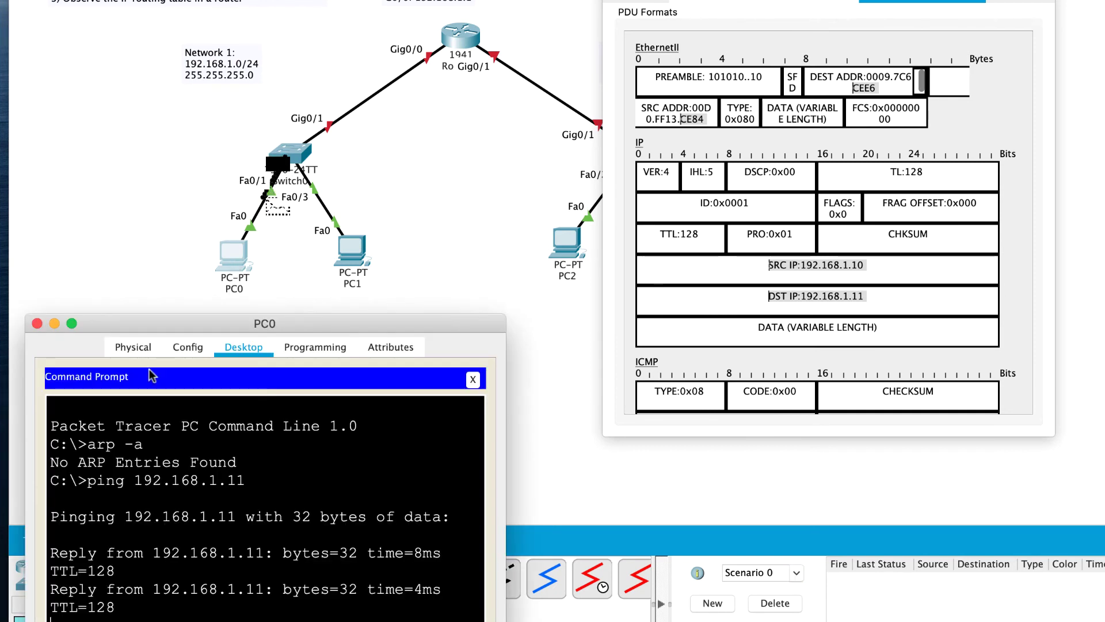
{"action": "left_click_drag", "start_coordinate": [47, 579], "coordinate": [49, 589]}
{"action": "left_click", "coordinate": [52, 589]}
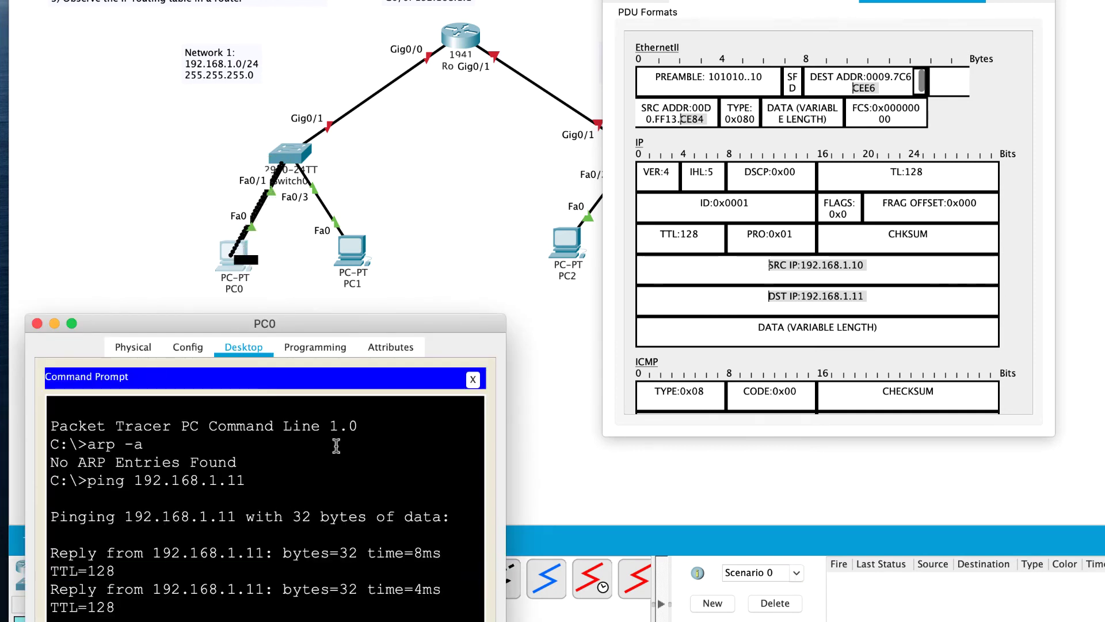
{"action": "key", "text": "super+w"}
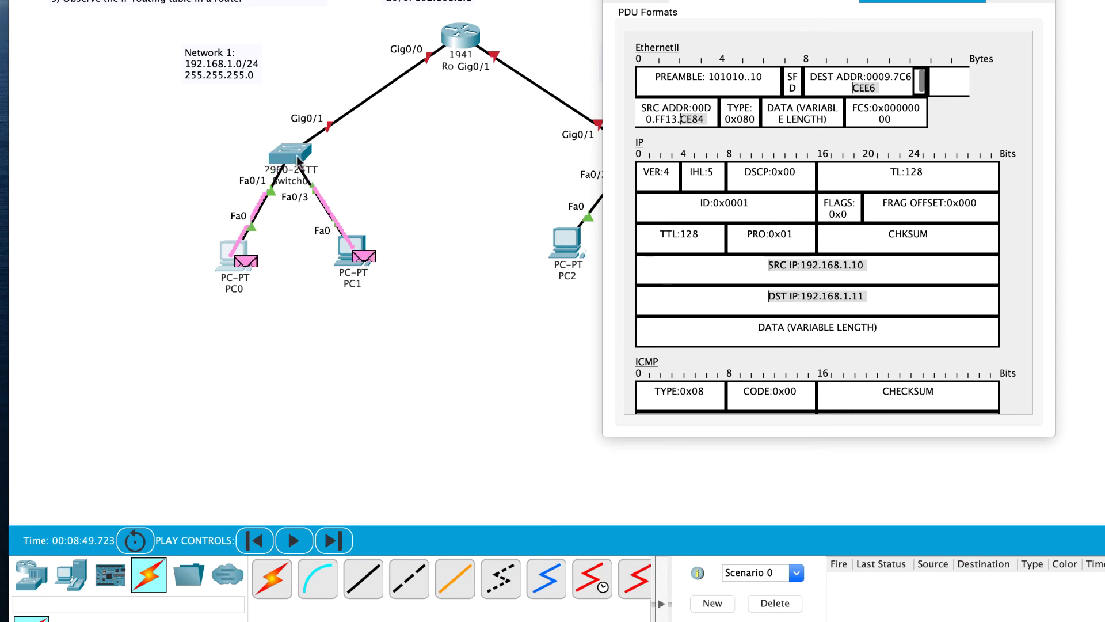
Review the completed ping statistics in PC0's Command Prompt with the overlapping windows moved apart, and close PC0's window
{"action": "mouse_move", "coordinate": [296, 156]}
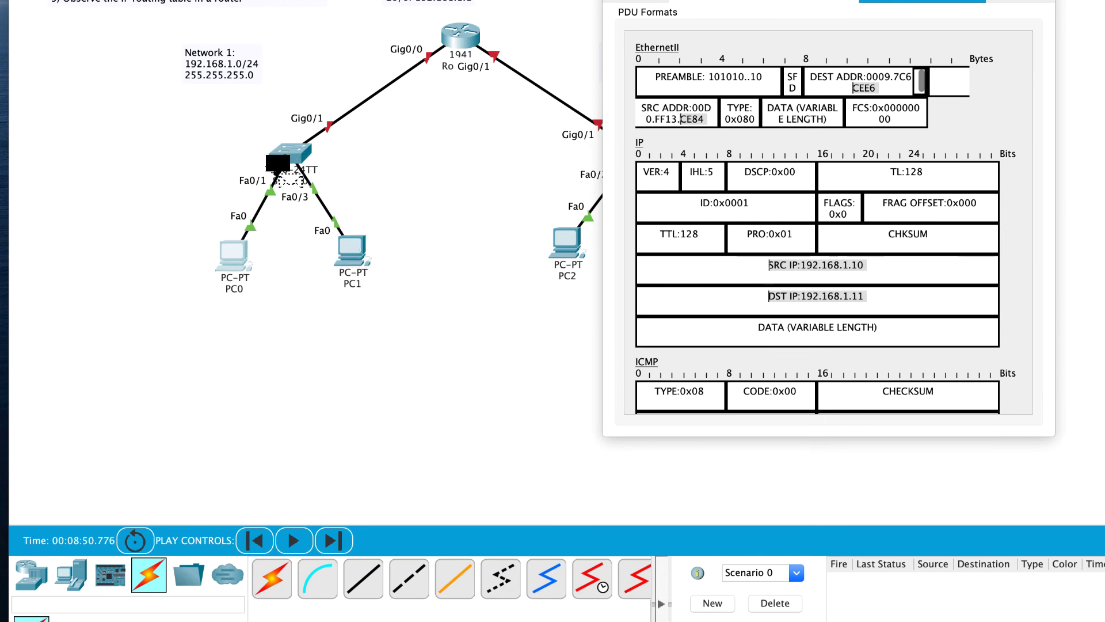
{"action": "left_click", "coordinate": [226, 255]}
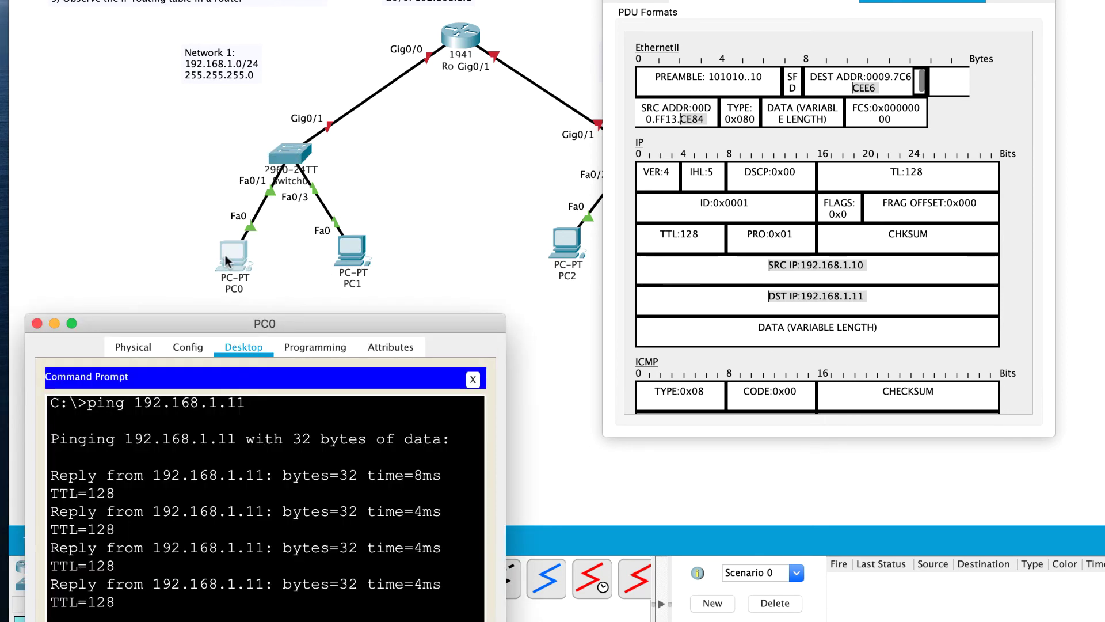
{"action": "left_click_drag", "start_coordinate": [183, 327], "coordinate": [554, 47]}
{"action": "left_click_drag", "start_coordinate": [748, 1], "coordinate": [1061, 1]}
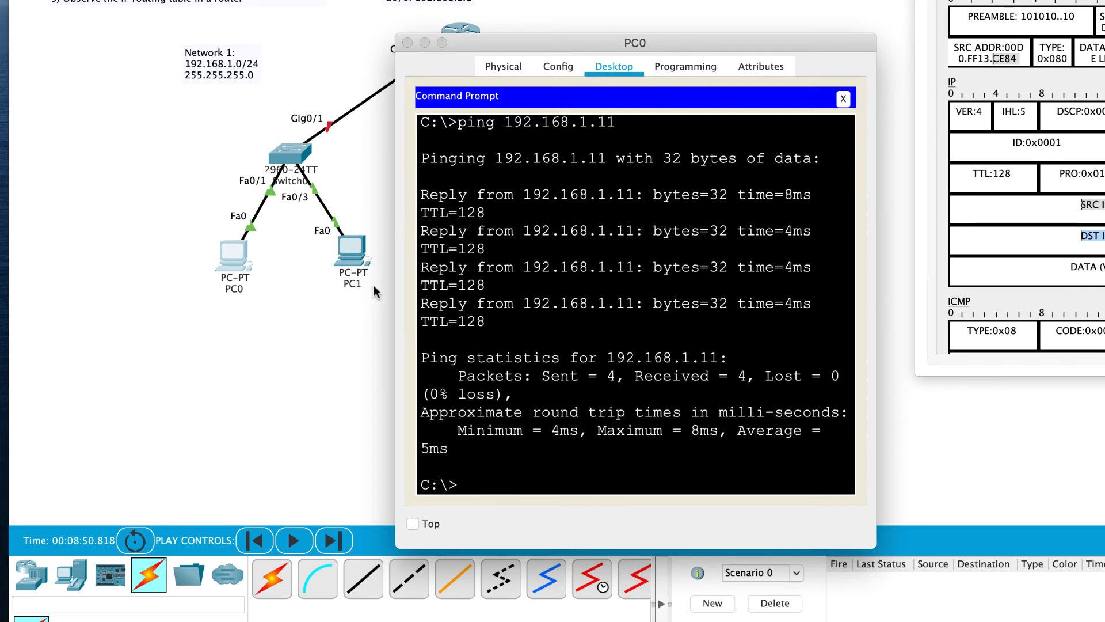
{"action": "left_click", "coordinate": [408, 43]}
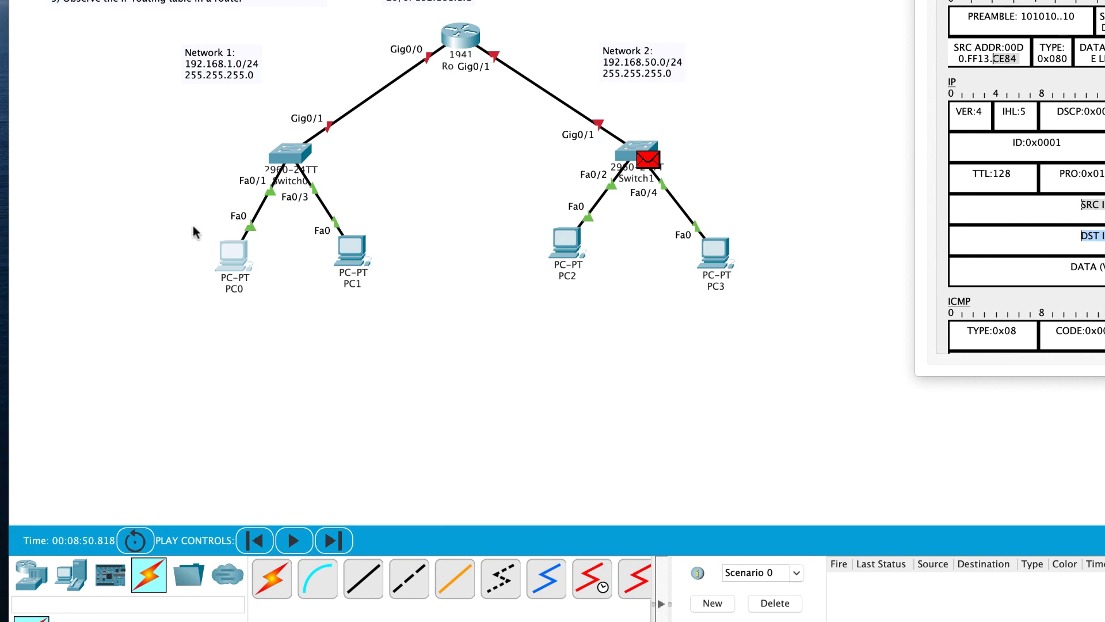
Open PC0's Command Prompt and run arp -a to list its ARP table
{"action": "left_click", "coordinate": [234, 258]}
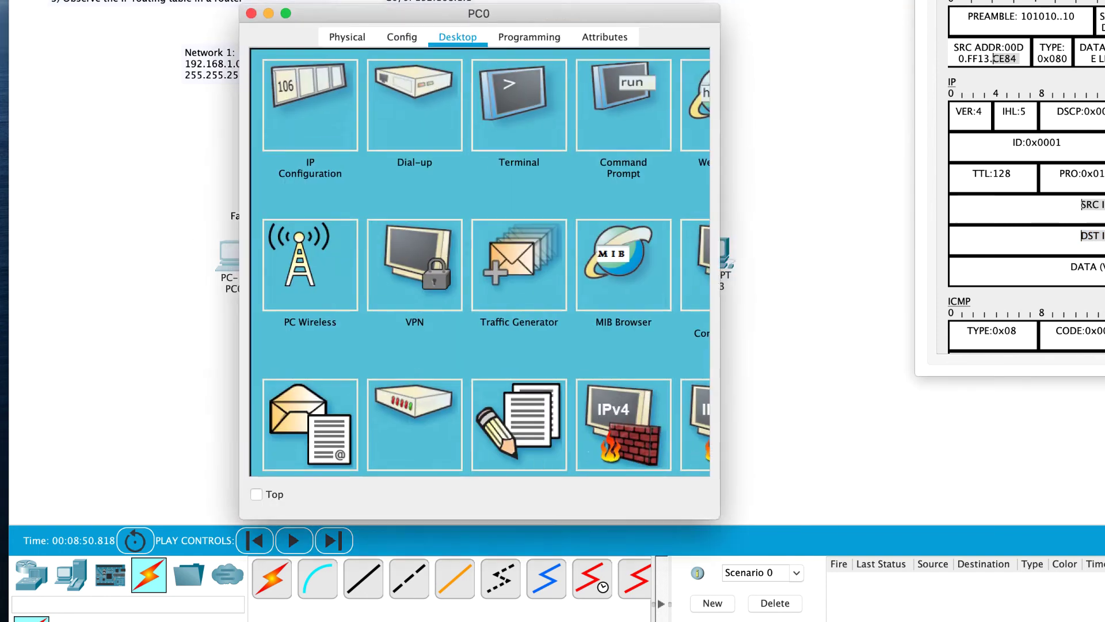
{"action": "left_click", "coordinate": [582, 93]}
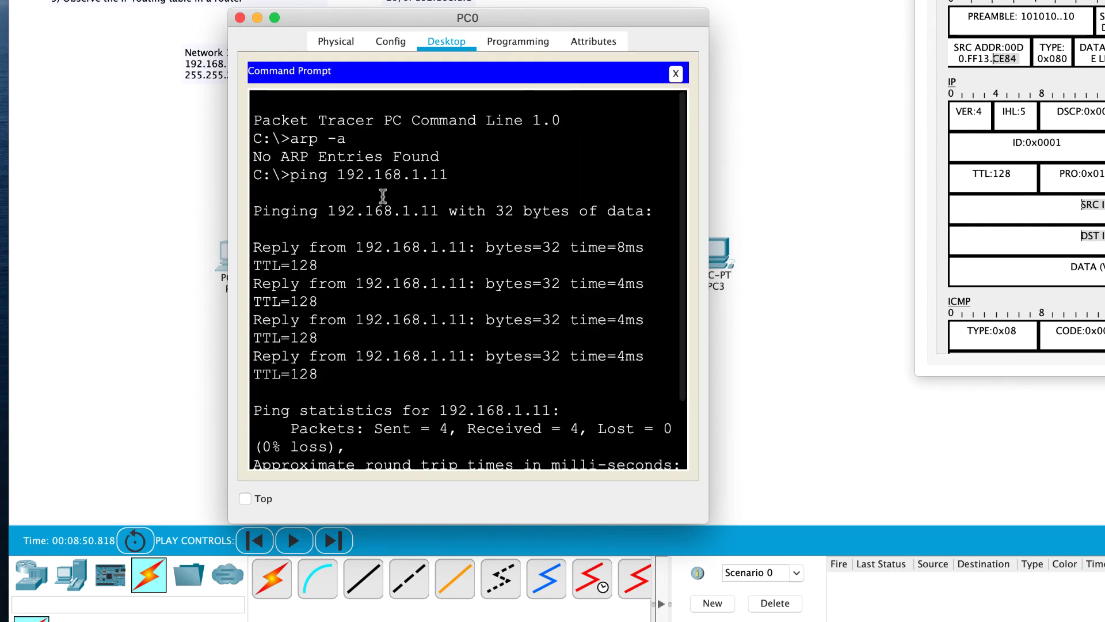
{"action": "left_click_drag", "start_coordinate": [456, 161], "coordinate": [252, 139]}
{"action": "left_click", "coordinate": [349, 138]}
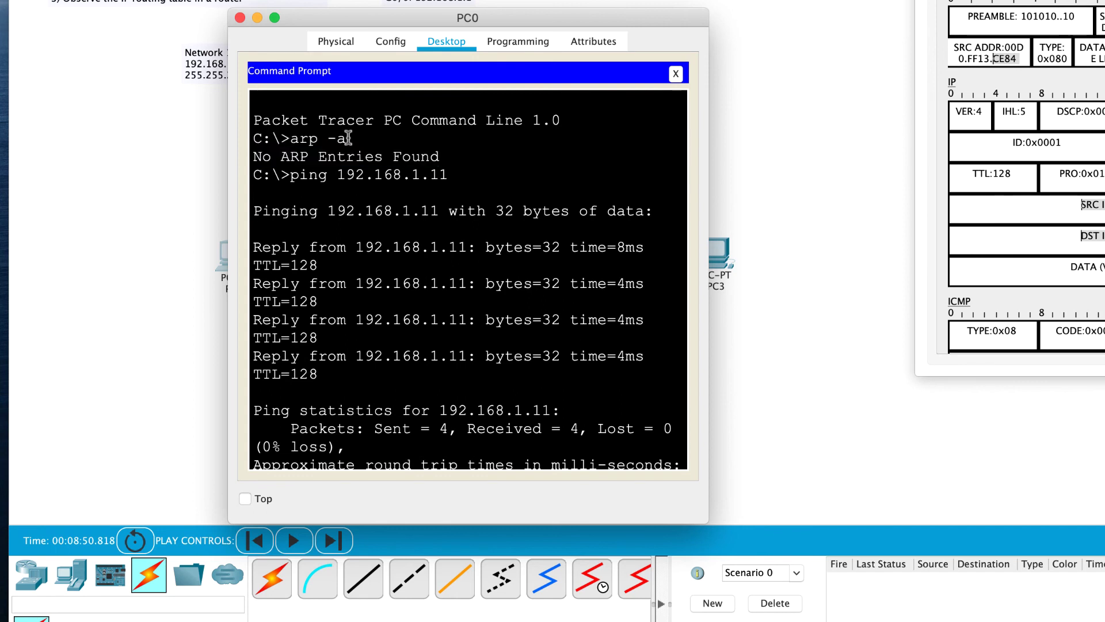
{"action": "key", "text": "Return"}
{"action": "key", "text": "Return"}
{"action": "key", "text": "Return"}
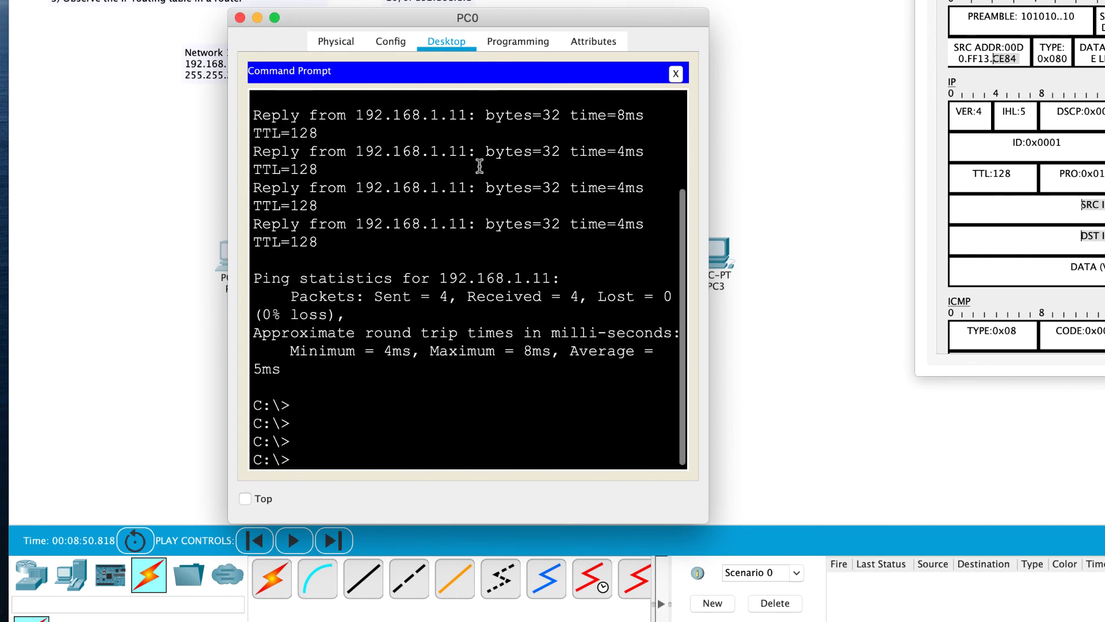
{"action": "type", "text": "ar"}
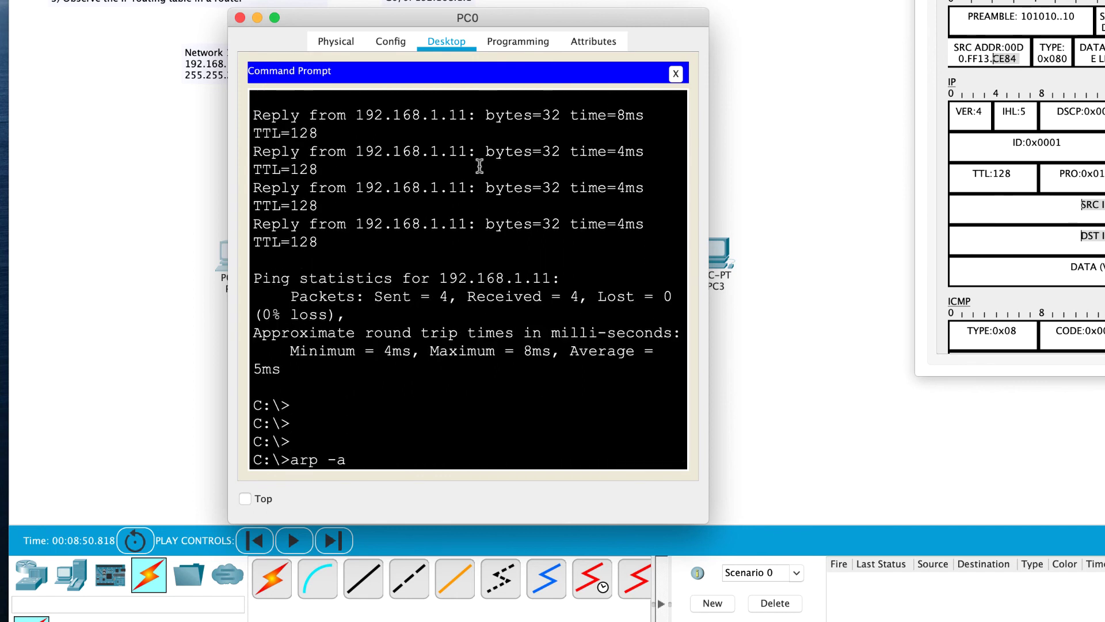
{"action": "type", "text": "p -a"}
{"action": "key", "text": "Return"}
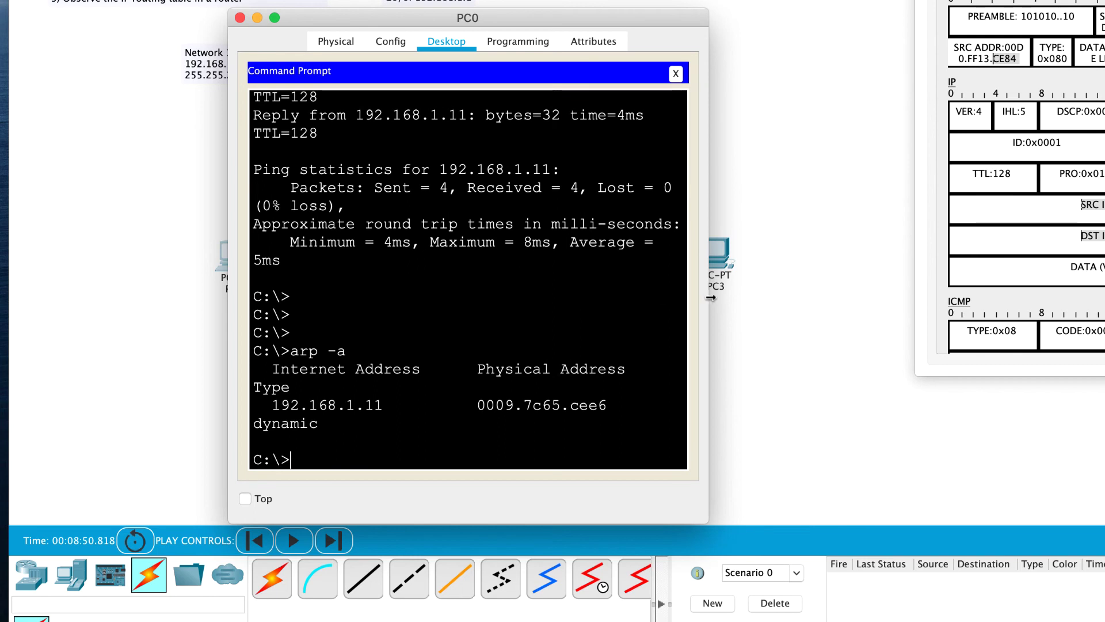
Widen PC0's window, examine the internet and physical addresses in the ARP entry, and move the window off PC1
{"action": "left_click_drag", "start_coordinate": [723, 296], "coordinate": [883, 296]}
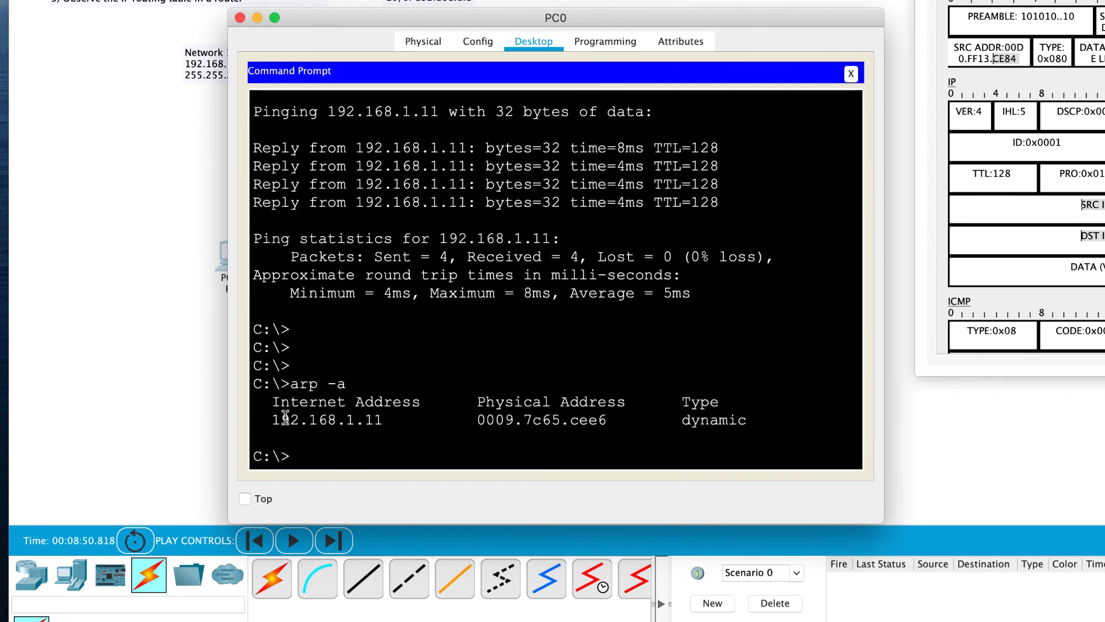
{"action": "left_click_drag", "start_coordinate": [287, 418], "coordinate": [384, 417]}
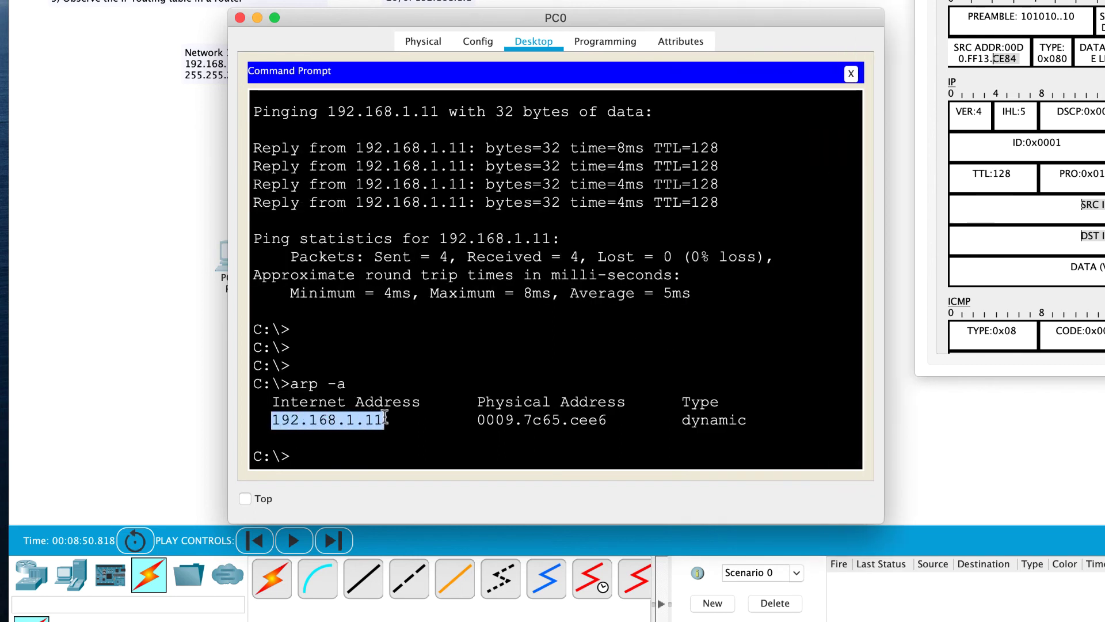
{"action": "left_click_drag", "start_coordinate": [474, 420], "coordinate": [610, 419]}
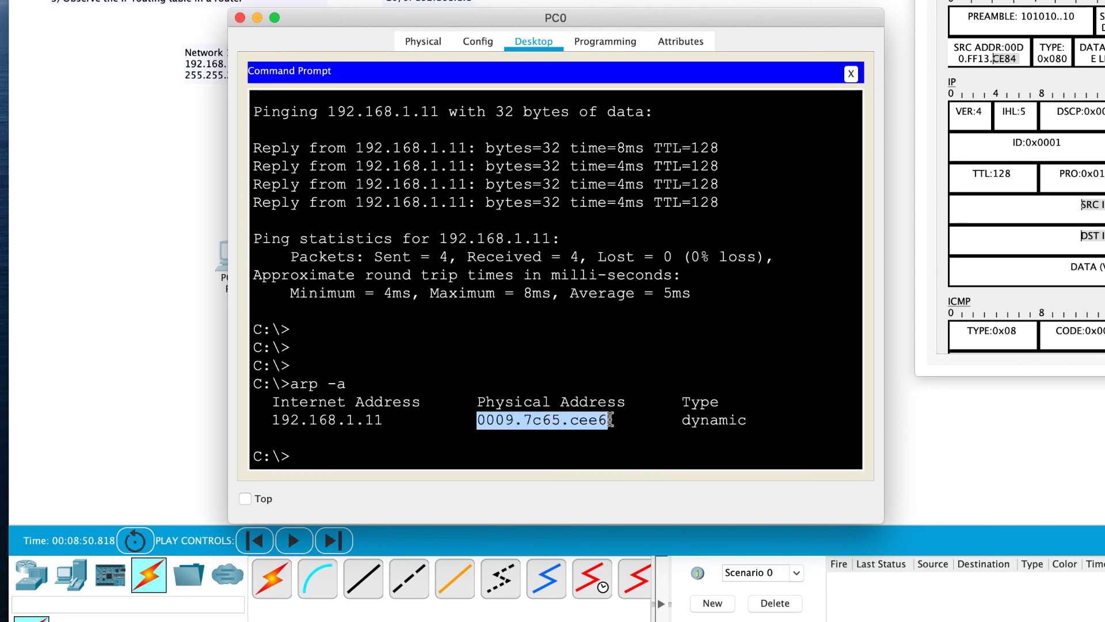
{"action": "left_click_drag", "start_coordinate": [423, 17], "coordinate": [756, 36]}
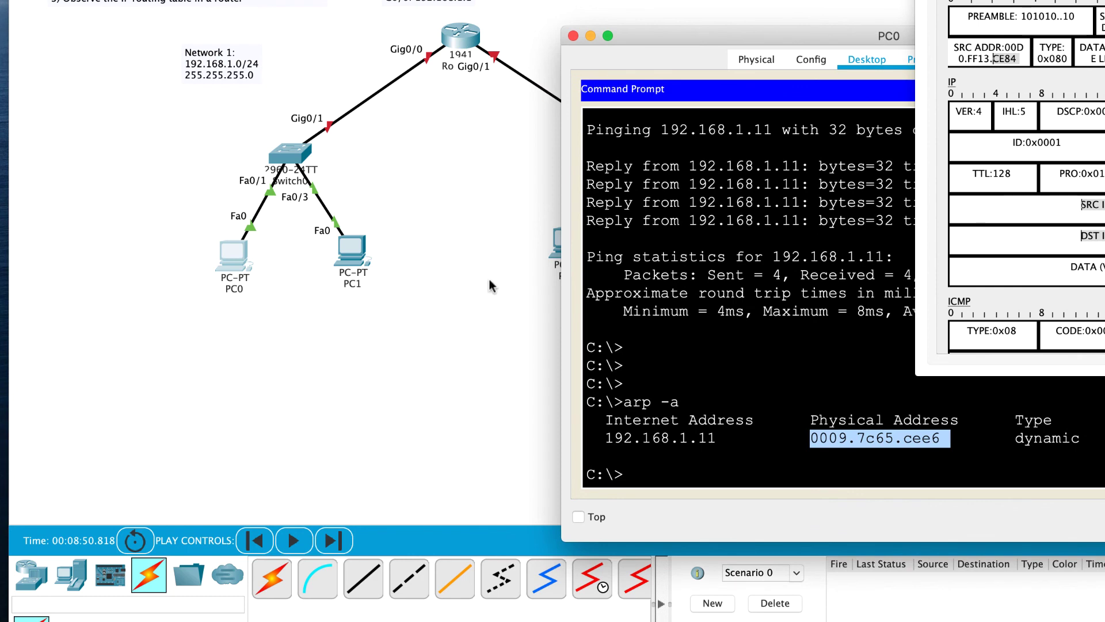
Open PC1's Command Prompt and run ipconfig
{"action": "left_click", "coordinate": [347, 249]}
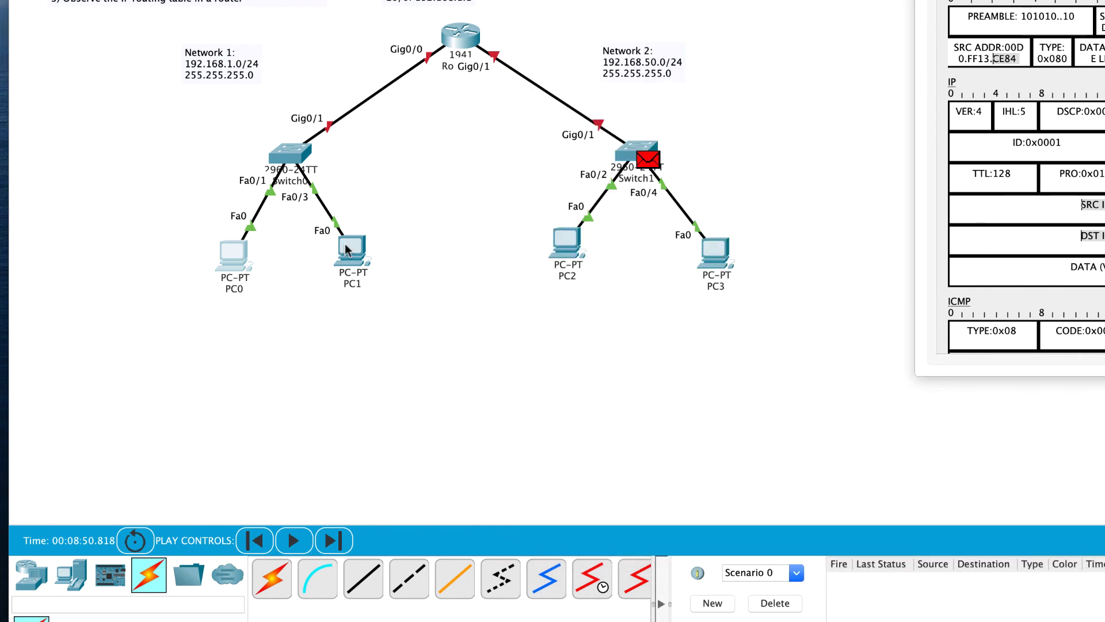
{"action": "left_click", "coordinate": [349, 249]}
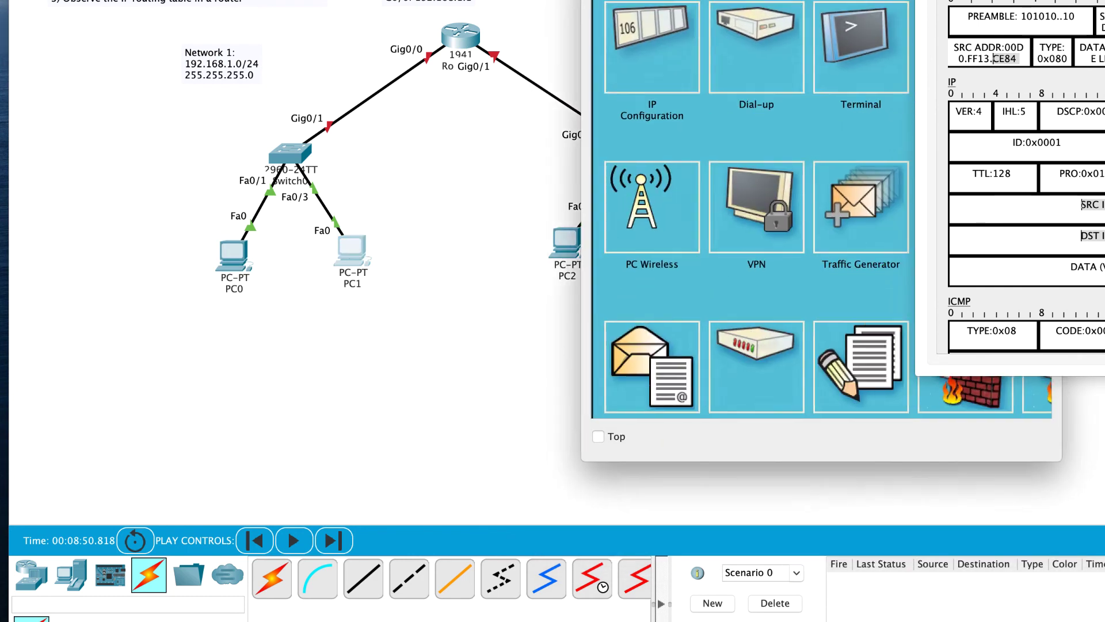
{"action": "left_click", "coordinate": [843, 95]}
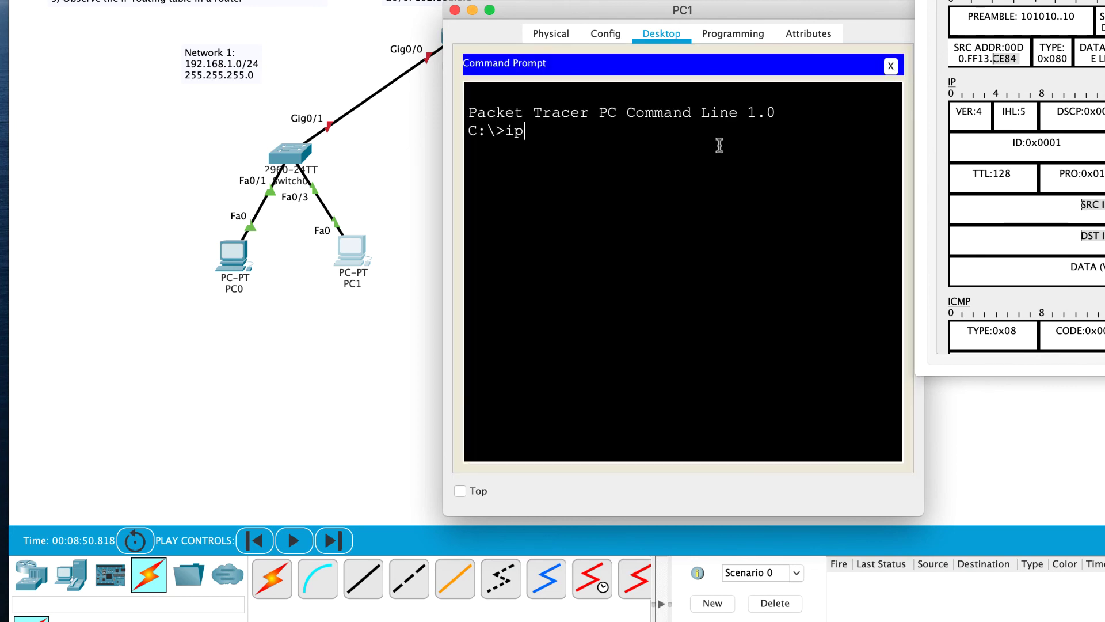
{"action": "type", "text": "ipconfig"}
{"action": "key", "text": "Return"}
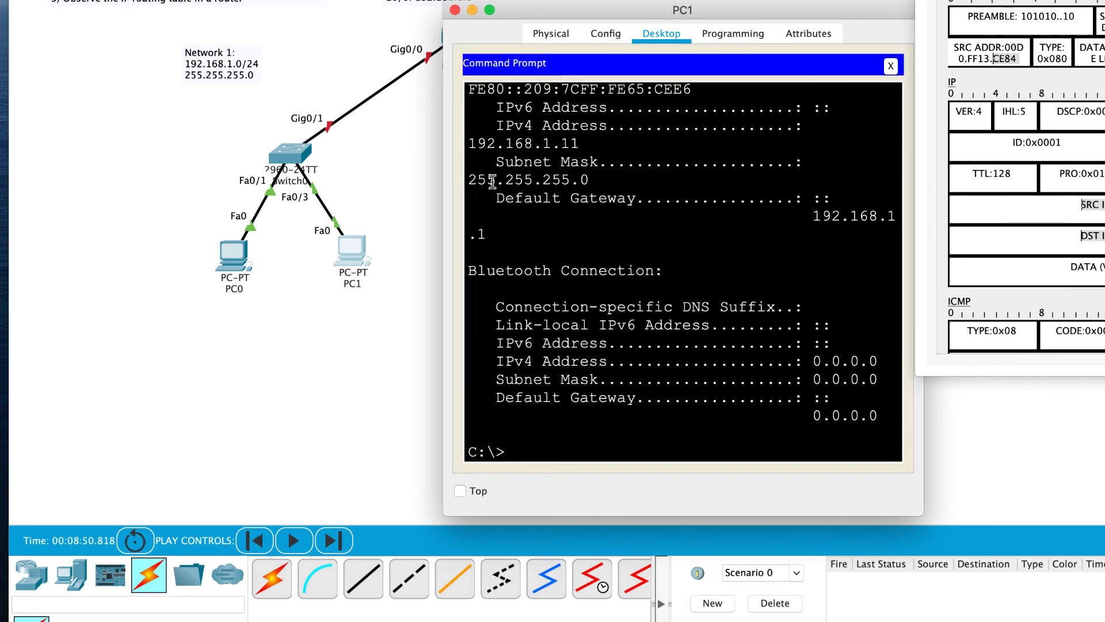
Widen PC1's window and examine the FastEthernet0 IPv4 address, subnet mask and default gateway in the ipconfig output
{"action": "left_click_drag", "start_coordinate": [442, 194], "coordinate": [229, 193]}
{"action": "scroll", "coordinate": [624, 177], "scroll_direction": "up", "scroll_amount": 3}
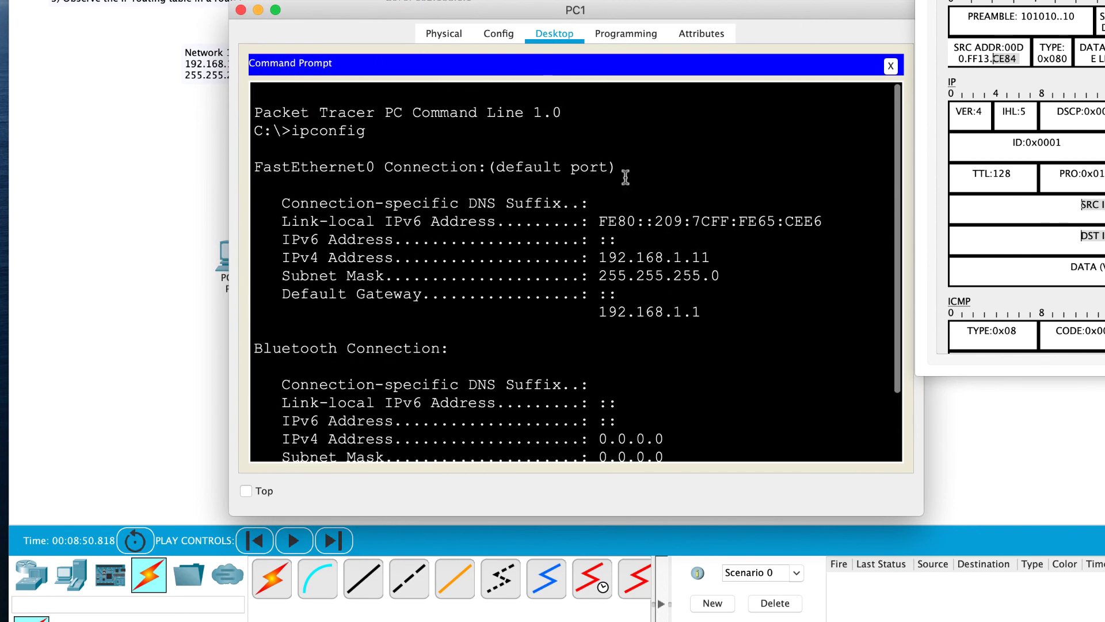
{"action": "scroll", "coordinate": [625, 176], "scroll_direction": "down", "scroll_amount": 2}
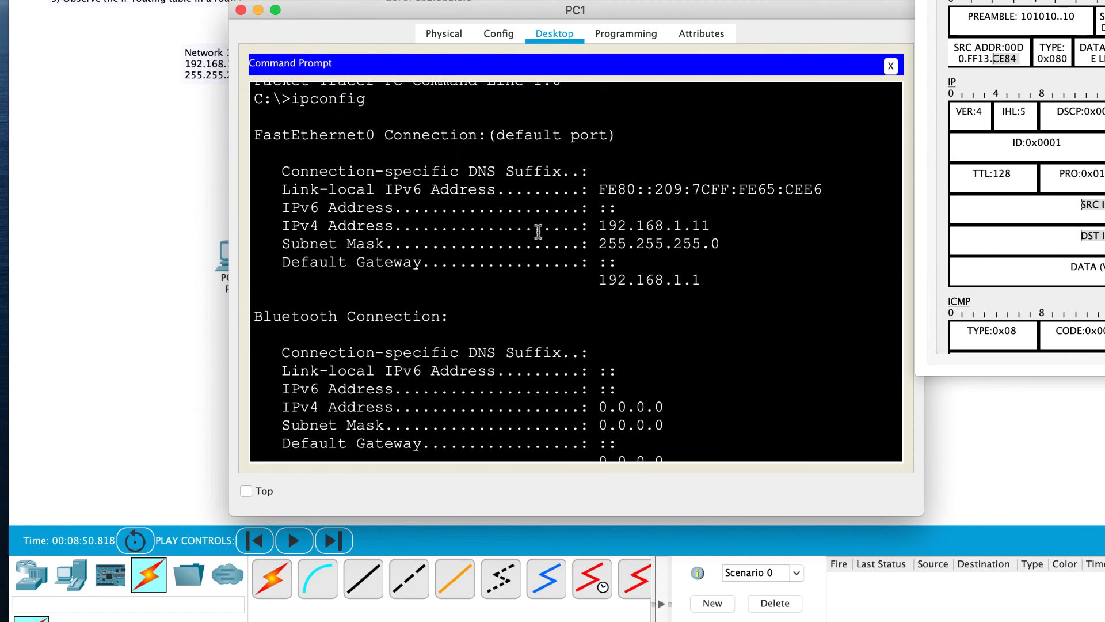
{"action": "left_click_drag", "start_coordinate": [297, 226], "coordinate": [685, 228]}
{"action": "left_click_drag", "start_coordinate": [275, 243], "coordinate": [713, 243]}
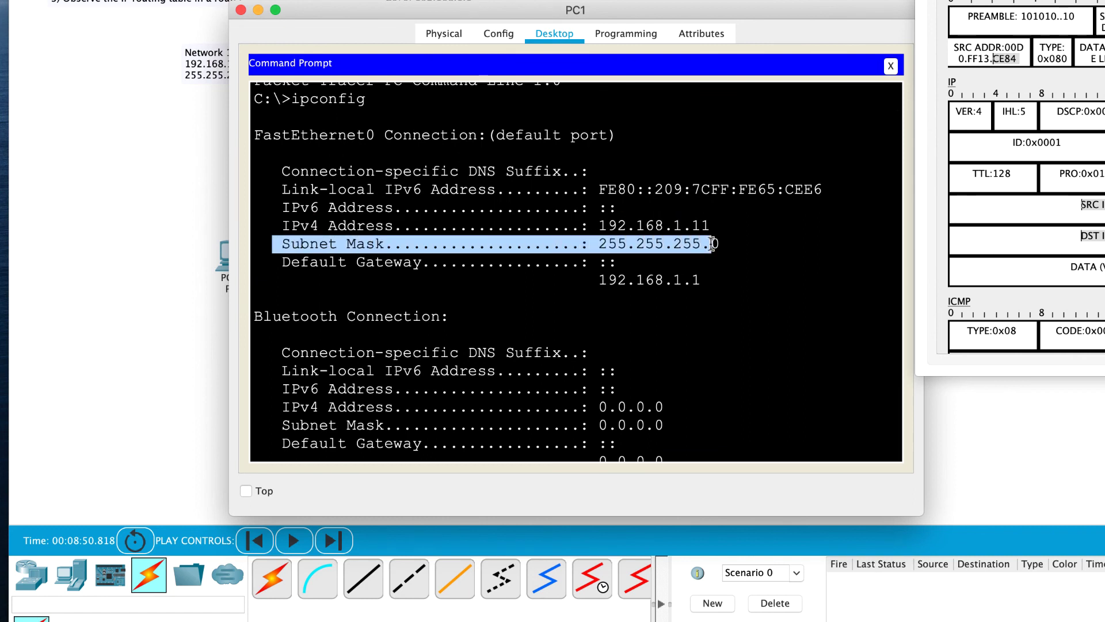
{"action": "left_click_drag", "start_coordinate": [300, 263], "coordinate": [713, 280]}
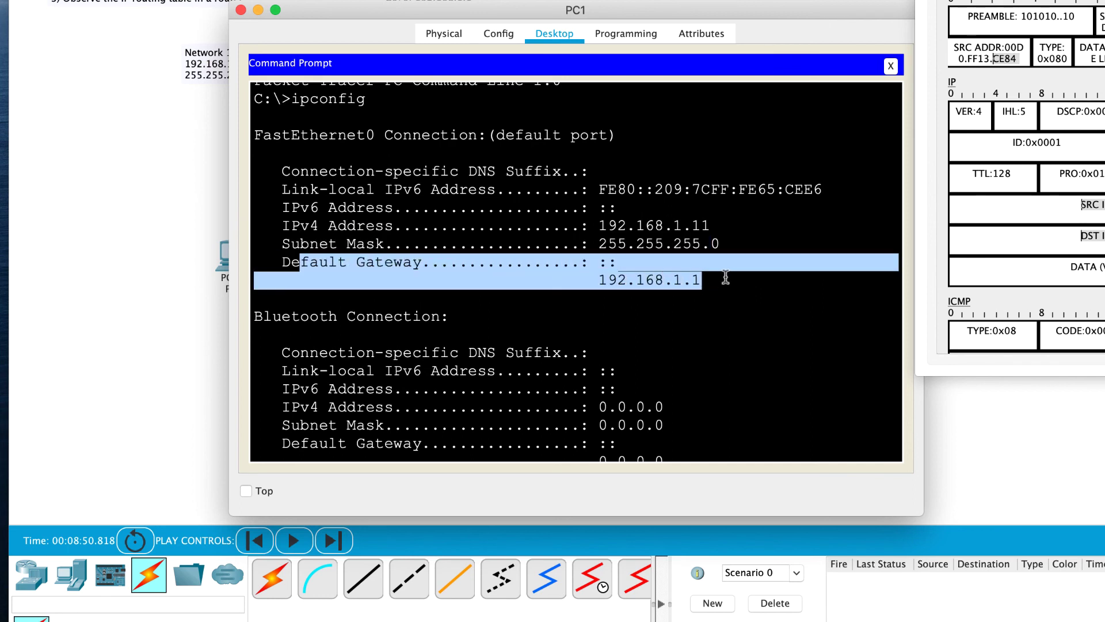
{"action": "left_click", "coordinate": [689, 248]}
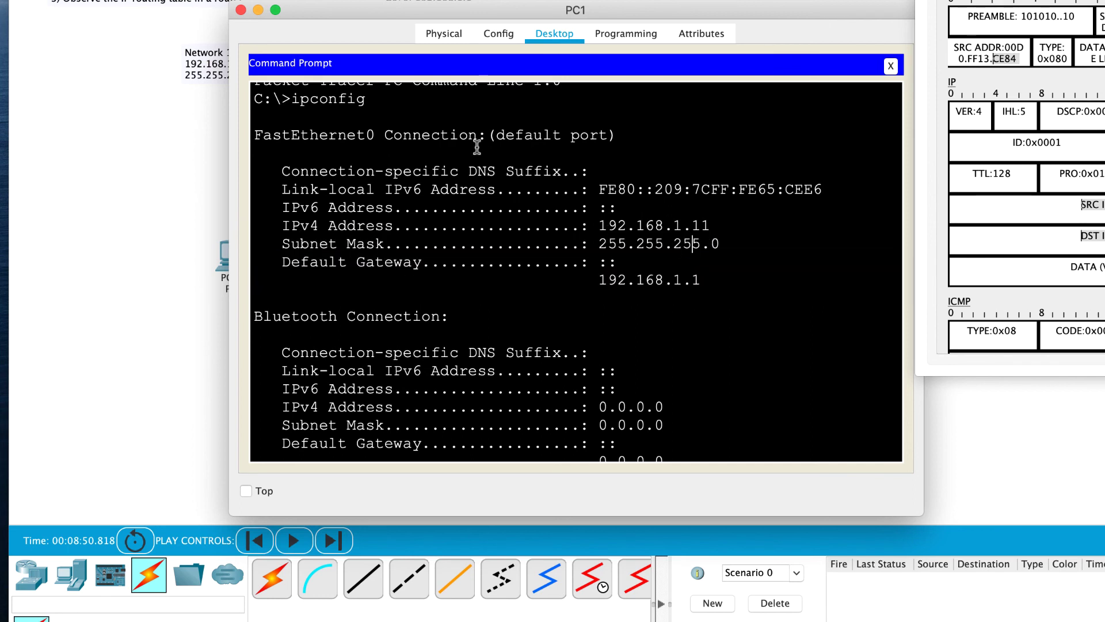
Run ipconfig /all in PC1's Command Prompt on fresh prompt lines and page through the complete output
{"action": "left_click_drag", "start_coordinate": [403, 10], "coordinate": [502, 13]}
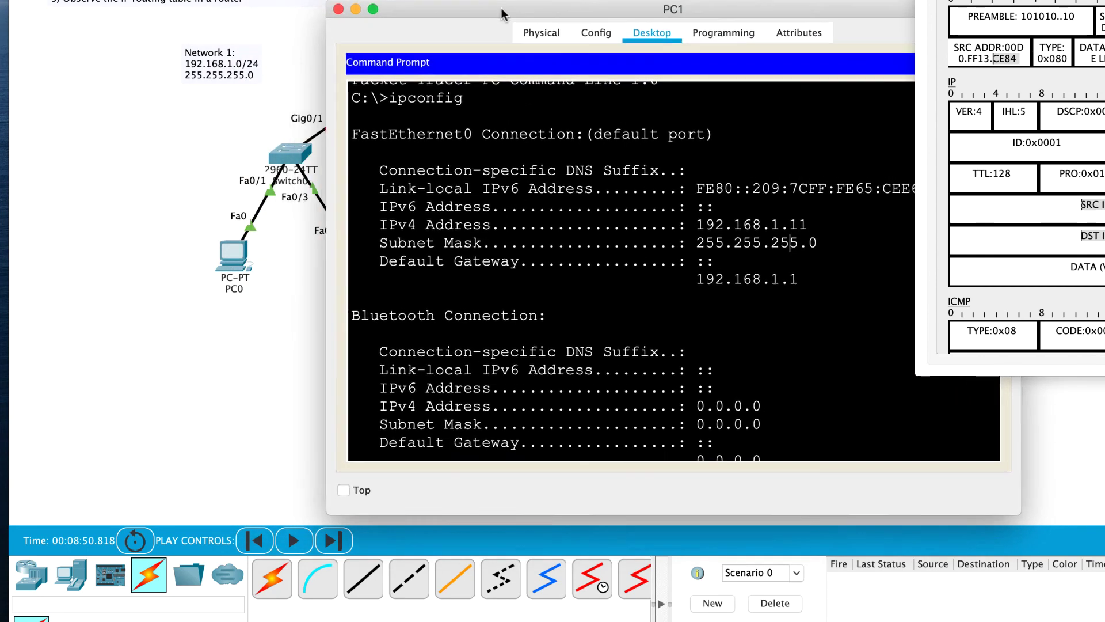
{"action": "key", "text": "Return"}
{"action": "key", "text": "Return"}
{"action": "key", "text": "Return"}
{"action": "key", "text": "Return"}
{"action": "key", "text": "Return"}
{"action": "key", "text": "Return"}
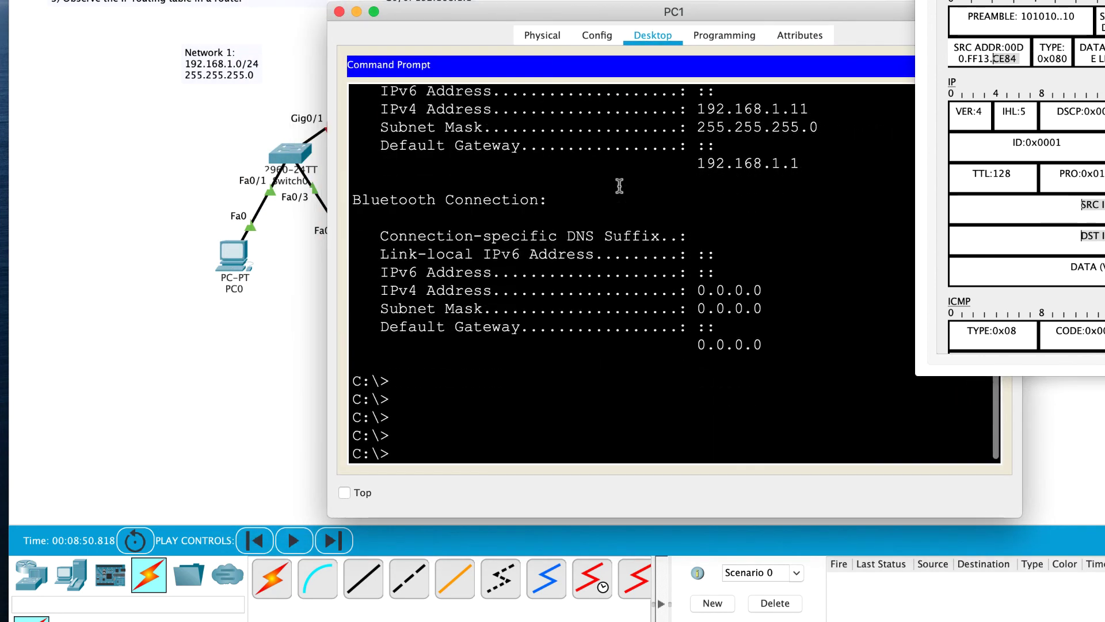
{"action": "type", "text": "ipconfig"}
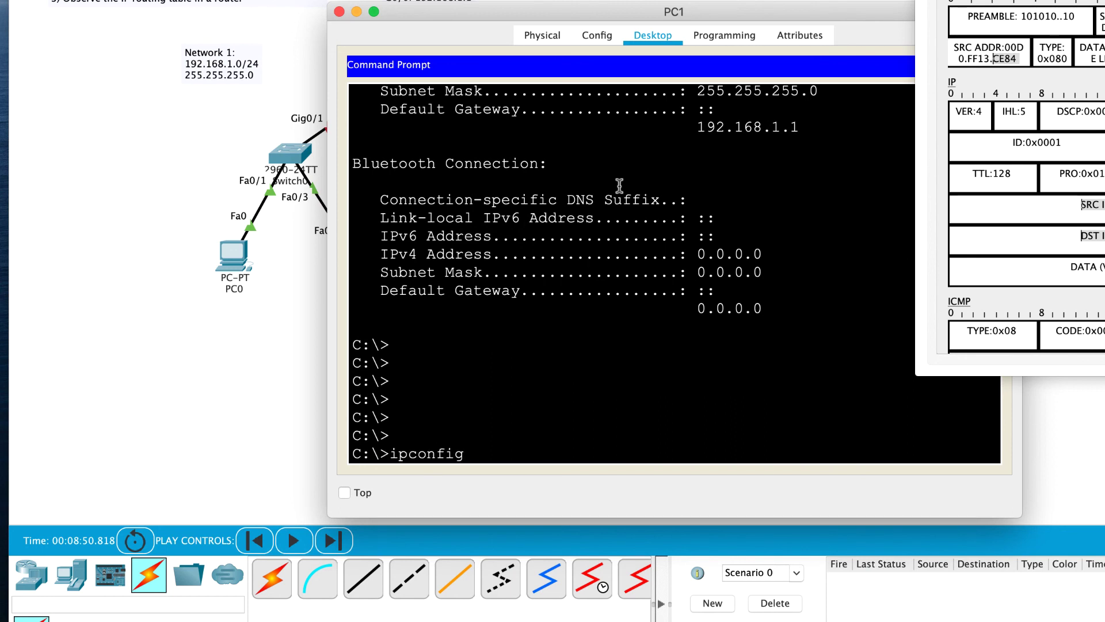
{"action": "type", "text": "/all"}
{"action": "key", "text": "Return"}
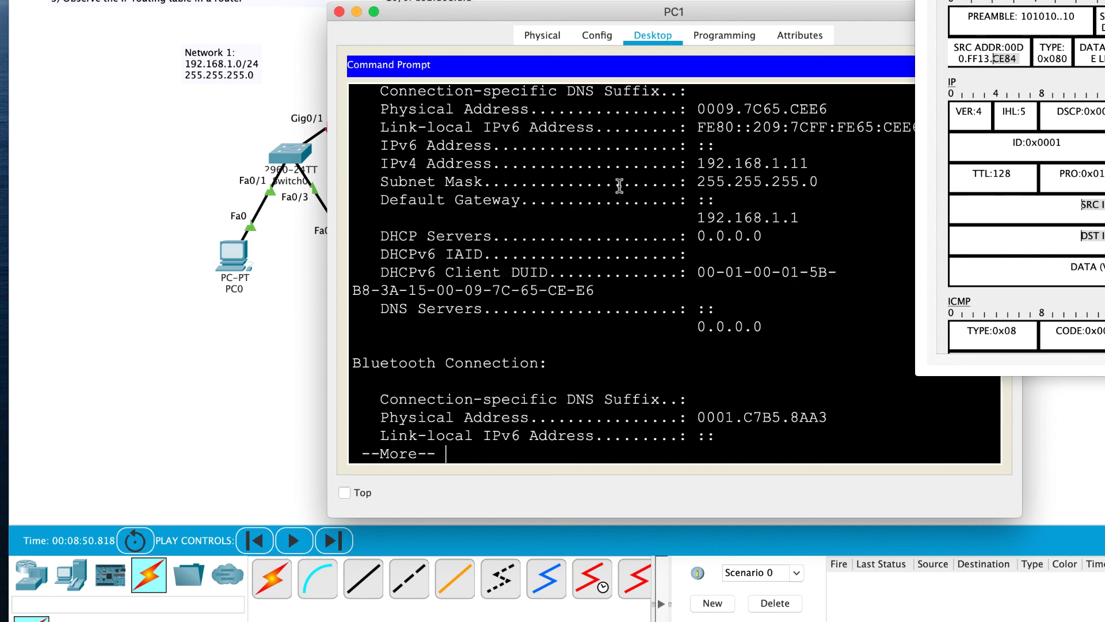
{"action": "key", "text": "space"}
Examine PC1's FastEthernet0 physical address in the ipconfig /all output, and close PC1's window
{"action": "scroll", "coordinate": [620, 186], "scroll_direction": "up", "scroll_amount": 5}
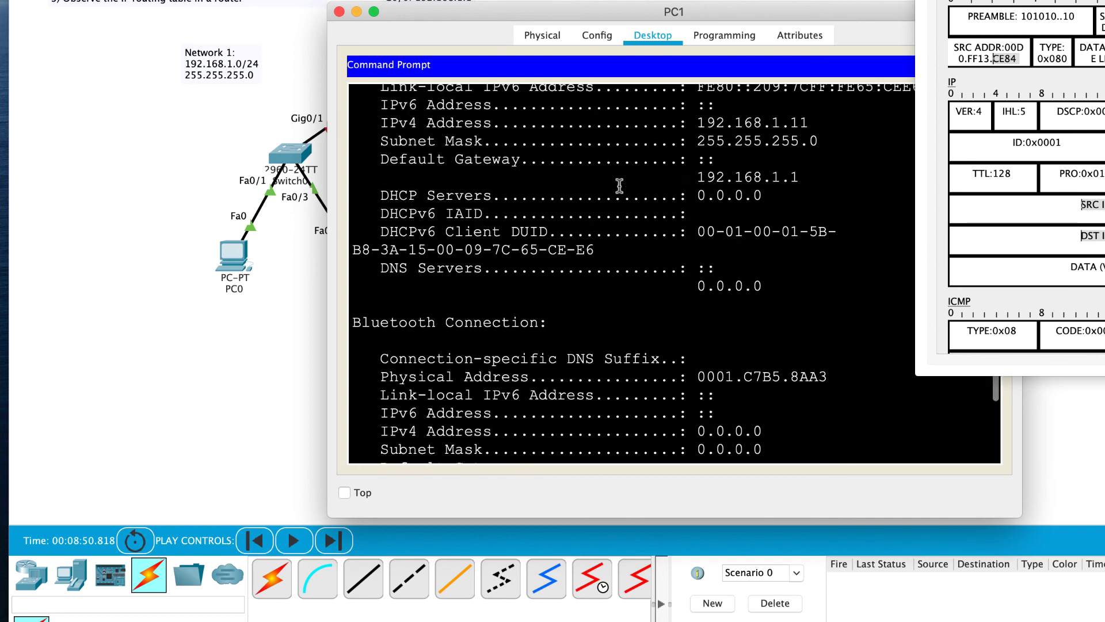
{"action": "scroll", "coordinate": [620, 185], "scroll_direction": "up", "scroll_amount": 4}
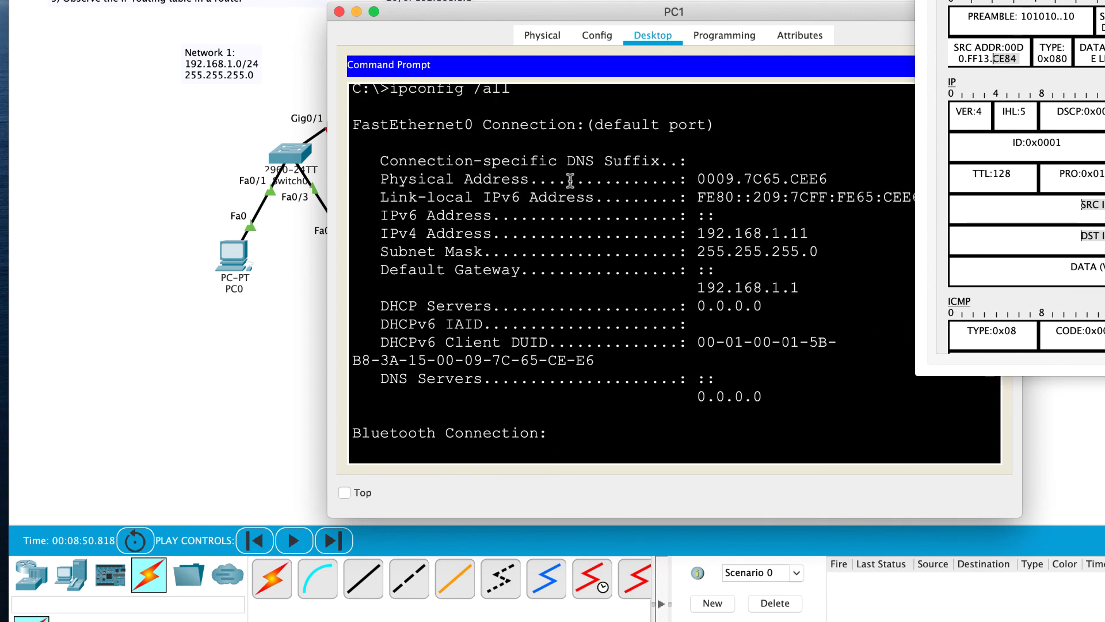
{"action": "left_click_drag", "start_coordinate": [382, 177], "coordinate": [828, 180]}
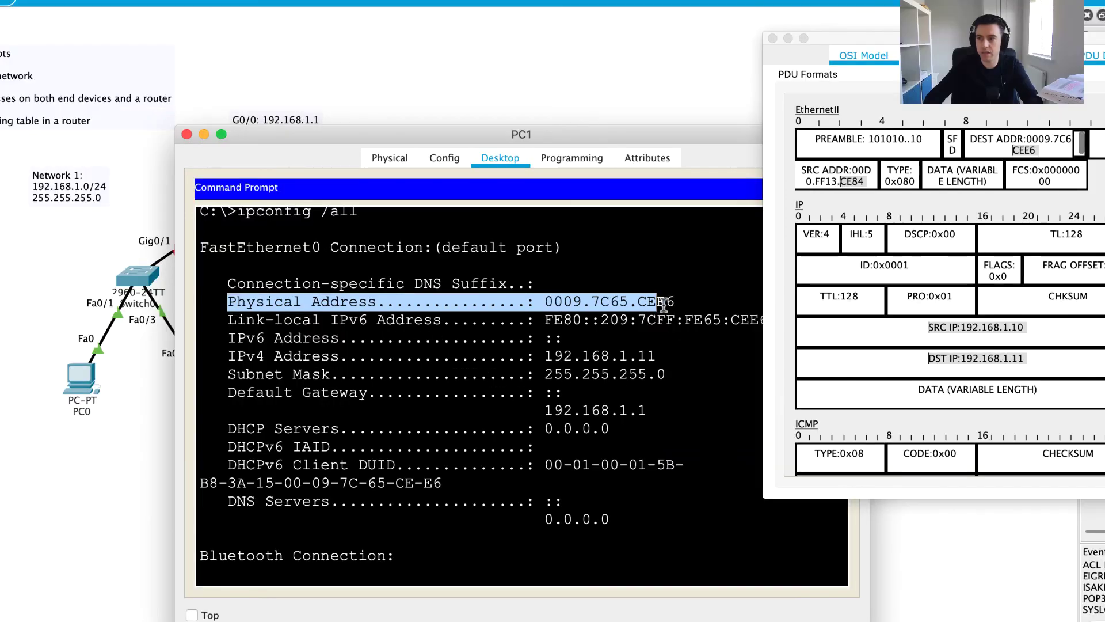
{"action": "scroll", "coordinate": [765, 192], "scroll_direction": "up", "scroll_amount": 1}
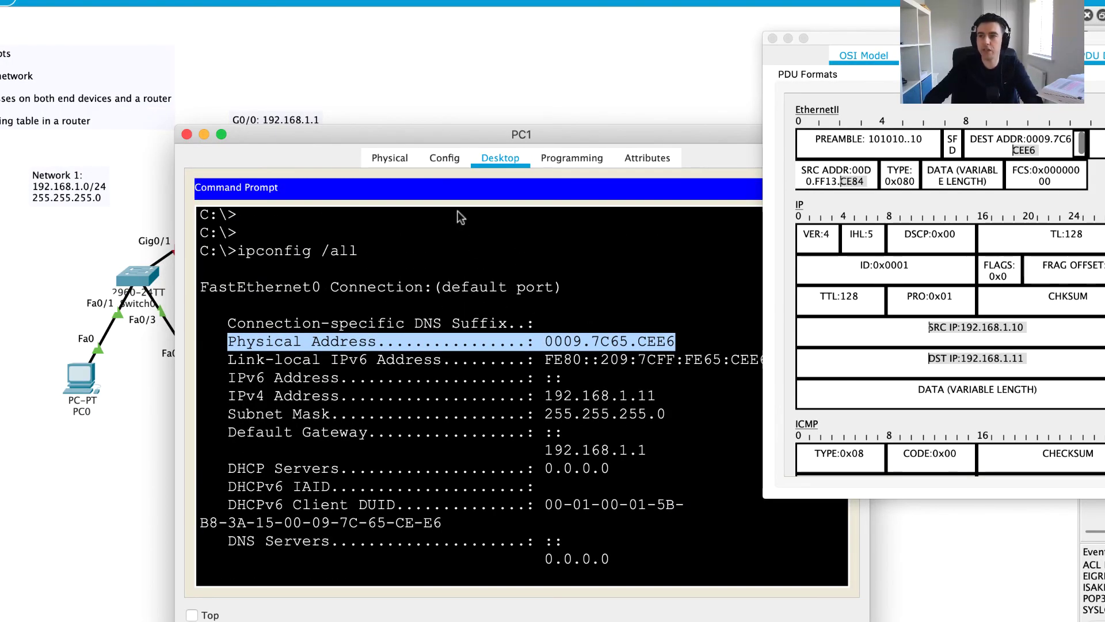
{"action": "left_click_drag", "start_coordinate": [372, 138], "coordinate": [449, 140]}
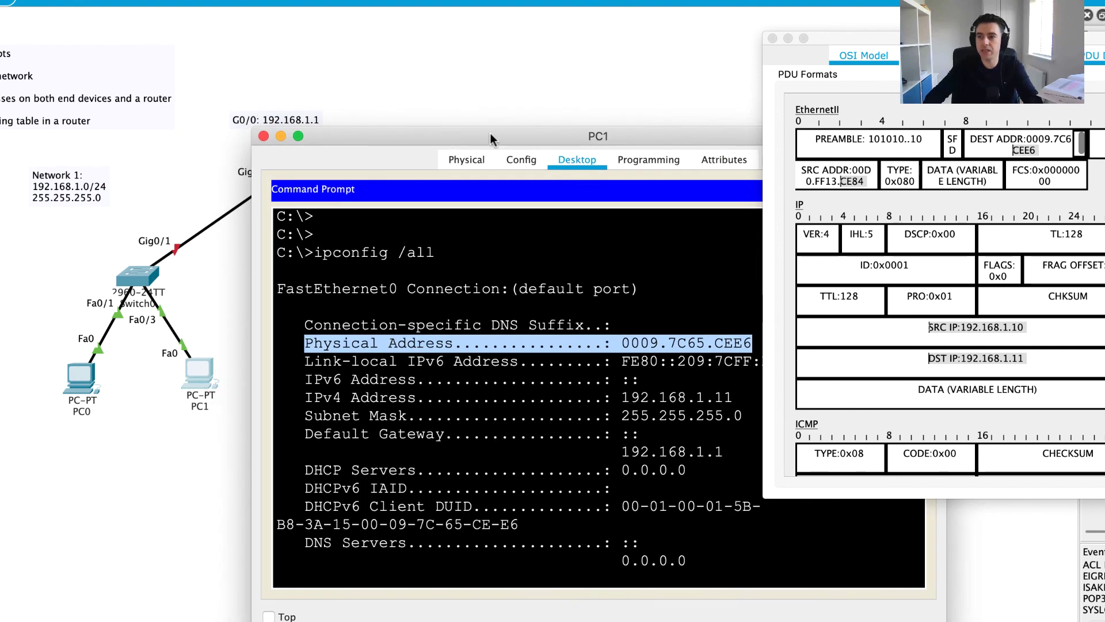
{"action": "double_click", "coordinate": [727, 344]}
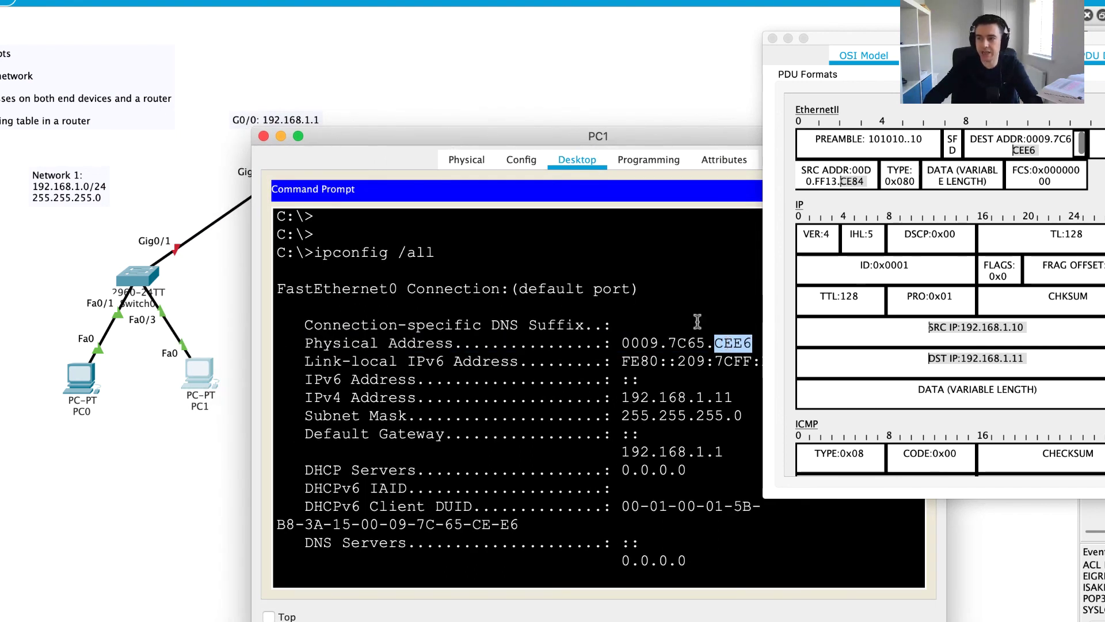
{"action": "left_click", "coordinate": [264, 136]}
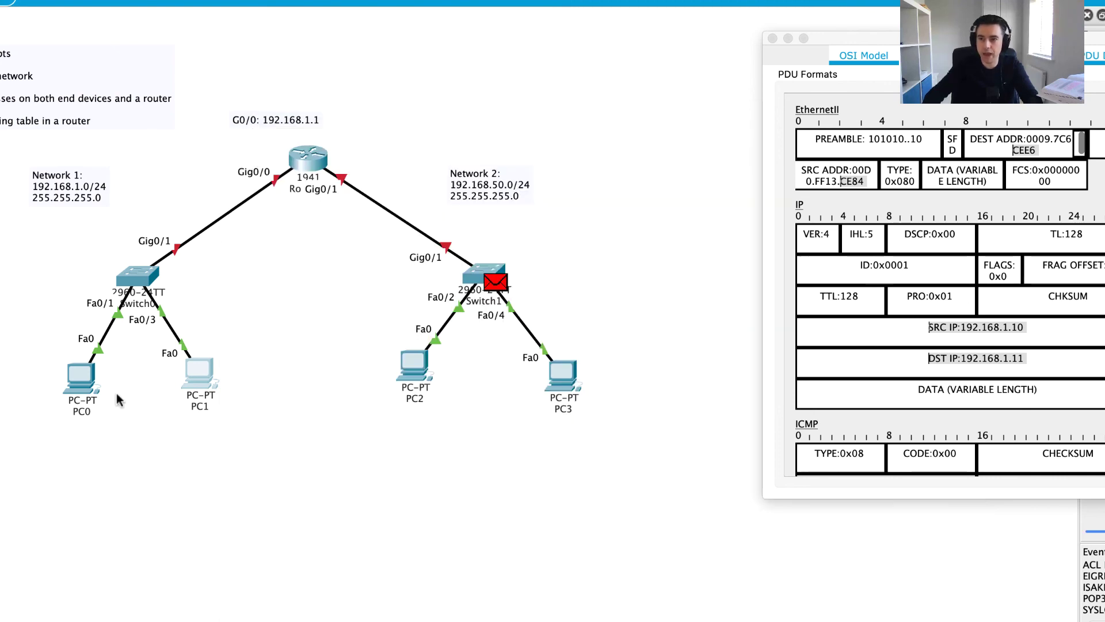
Bring up PC0's Command Prompt, check PC1's IP and physical addresses in its ARP entry, and close the window
{"action": "left_click", "coordinate": [82, 383]}
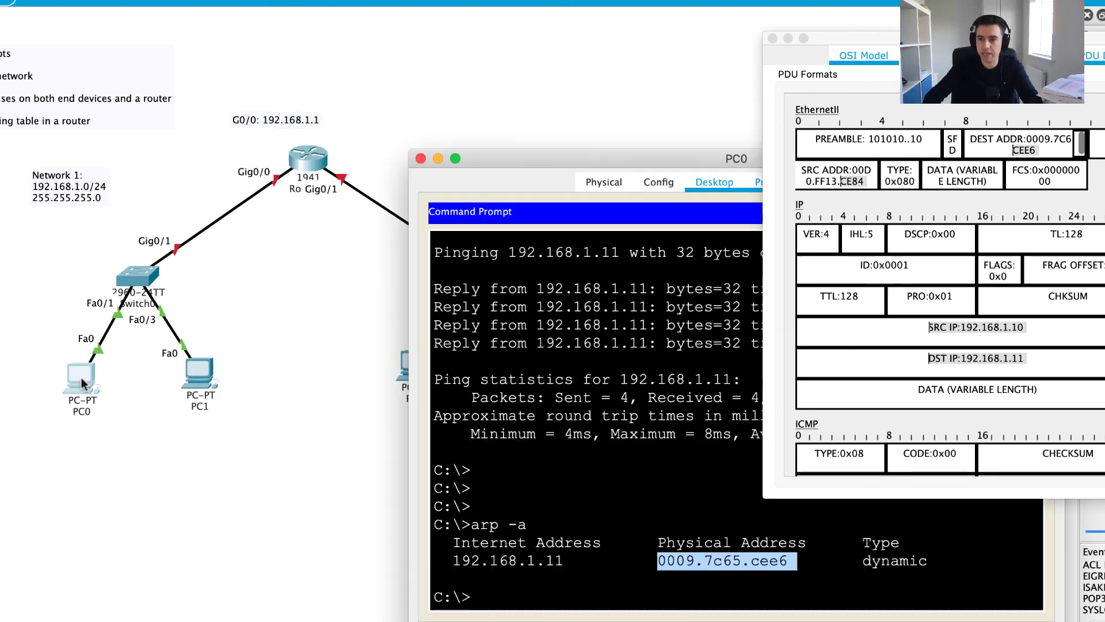
{"action": "left_click", "coordinate": [714, 560]}
{"action": "left_click_drag", "start_coordinate": [455, 560], "coordinate": [563, 560]}
{"action": "left_click_drag", "start_coordinate": [649, 560], "coordinate": [787, 561]}
{"action": "left_click", "coordinate": [788, 562]}
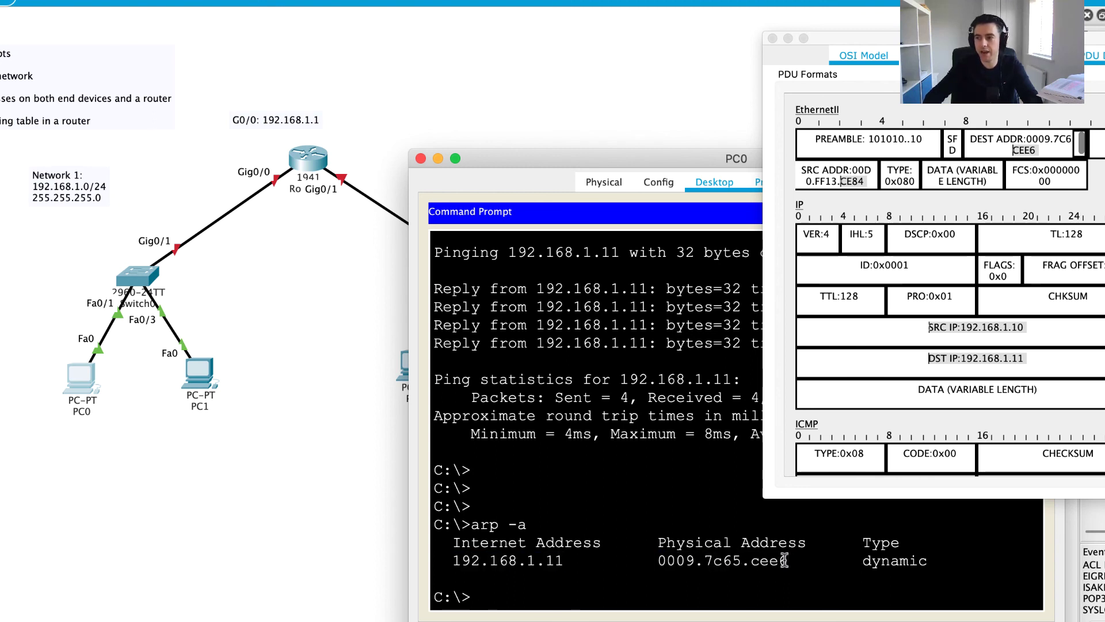
{"action": "left_click", "coordinate": [420, 159]}
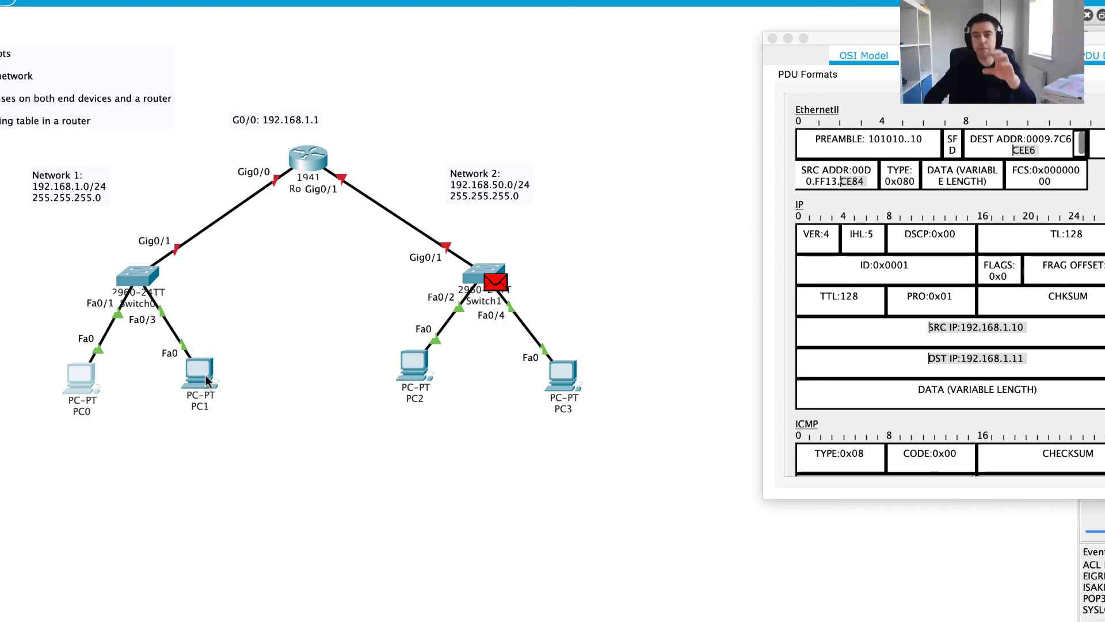
{"action": "mouse_move", "coordinate": [205, 379]}
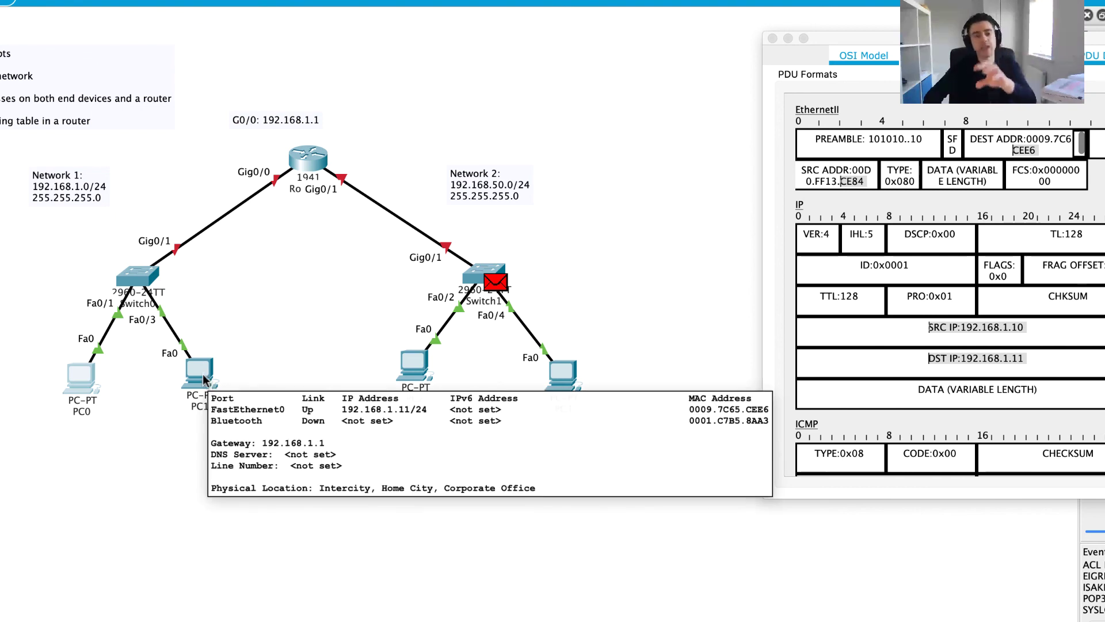